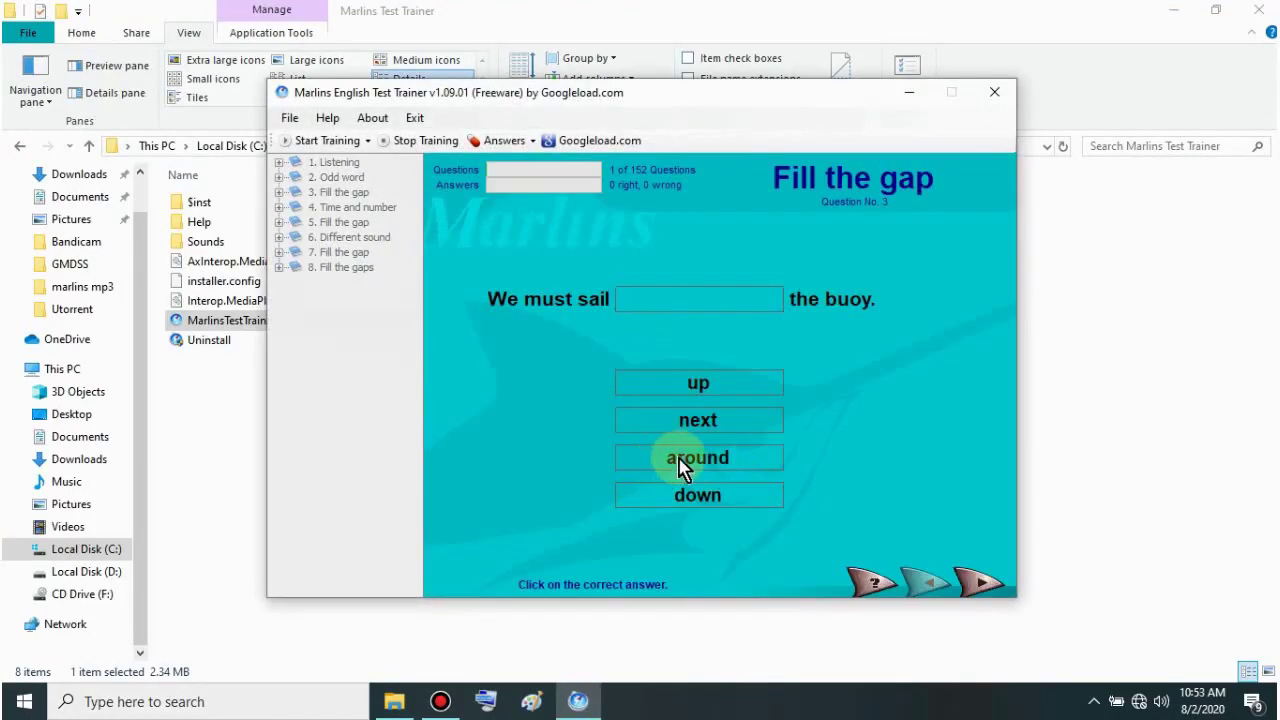
# Answer the buoy question with "around" and try "about", "between" and "through" for the galley question
pyautogui.click(680, 462)
pyautogui.click(978, 584)
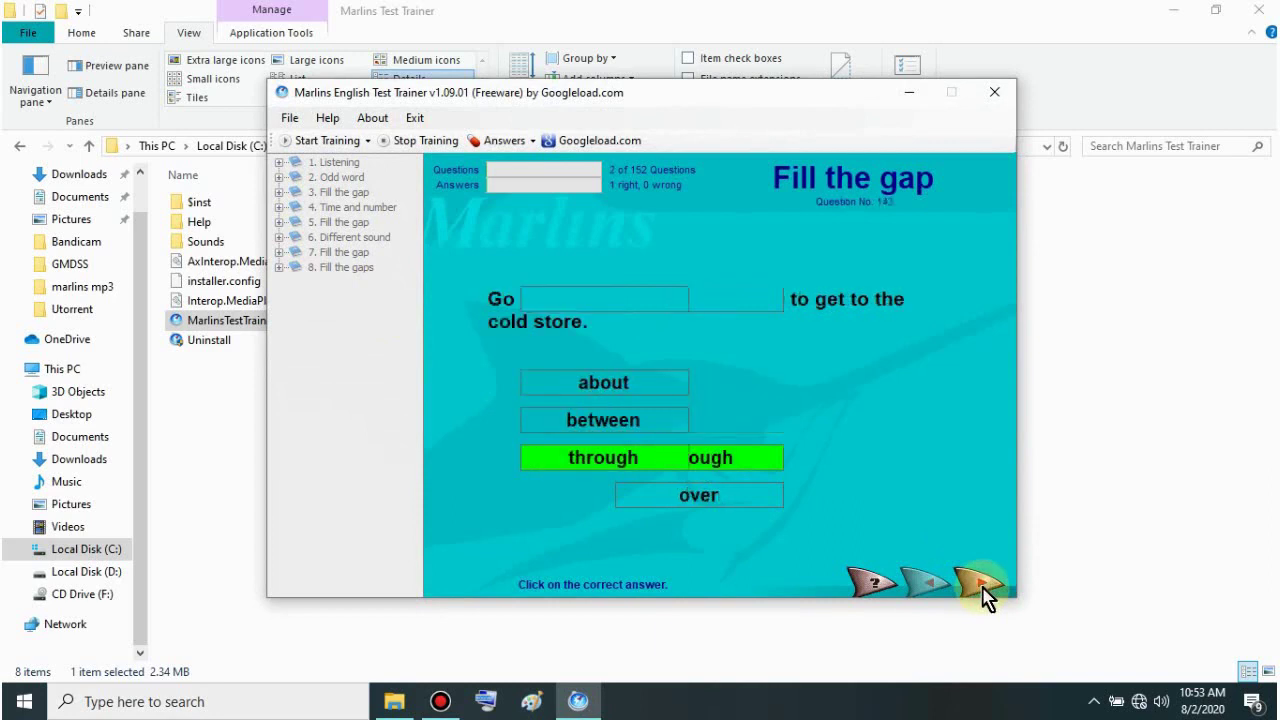
pyautogui.click(628, 390)
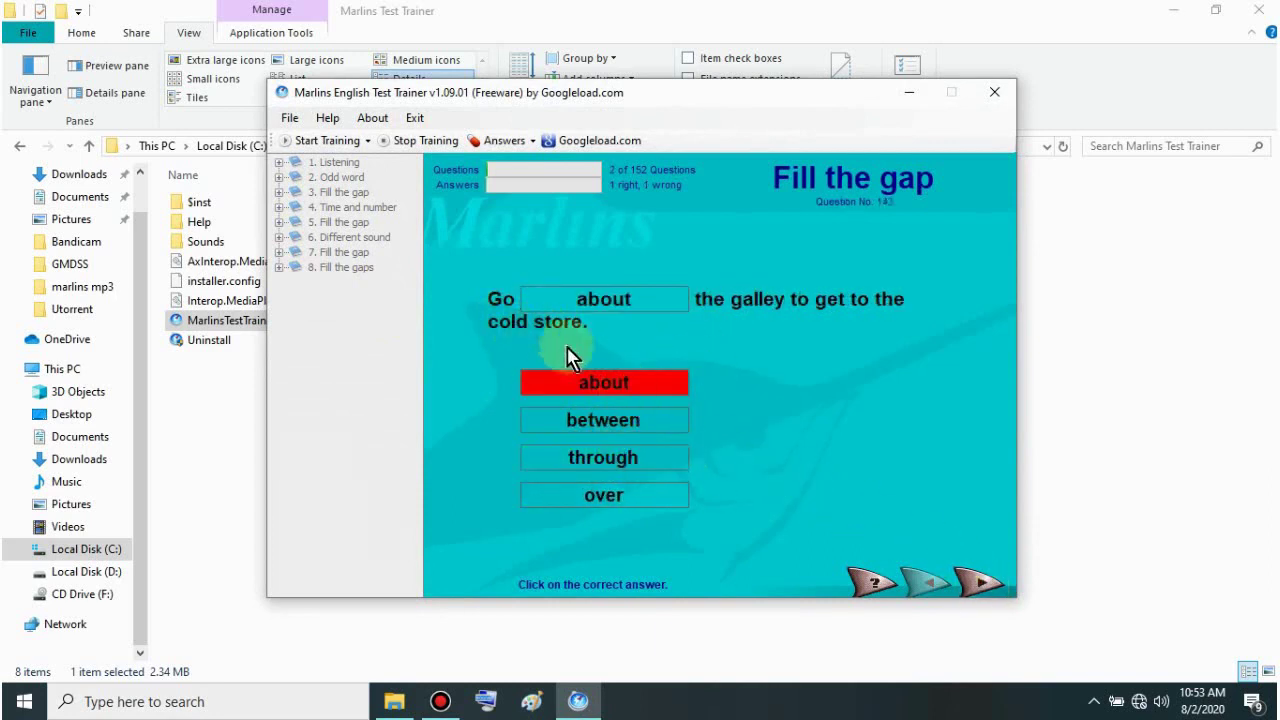
pyautogui.click(625, 425)
pyautogui.click(638, 465)
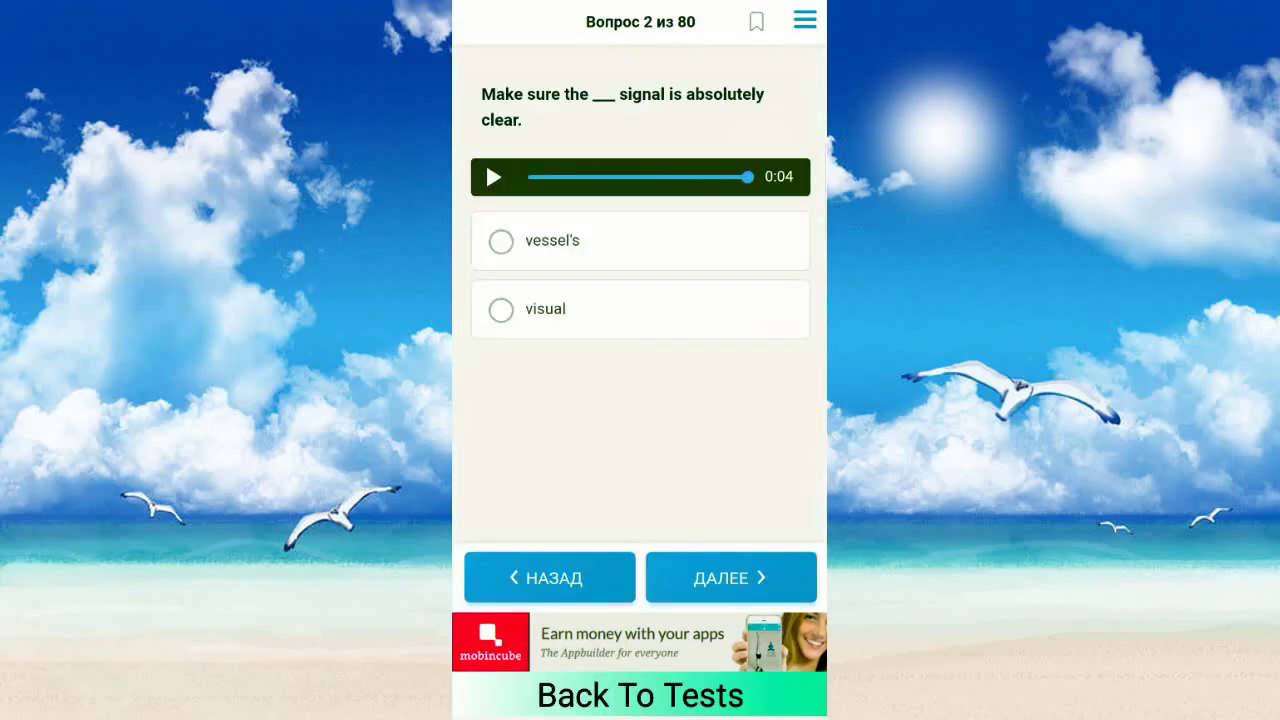
# Answer the missing-word question about the clear signal with "visual" and skip ahead past question 5 of the mobile test
pyautogui.click(640, 309)
pyautogui.click(731, 578)
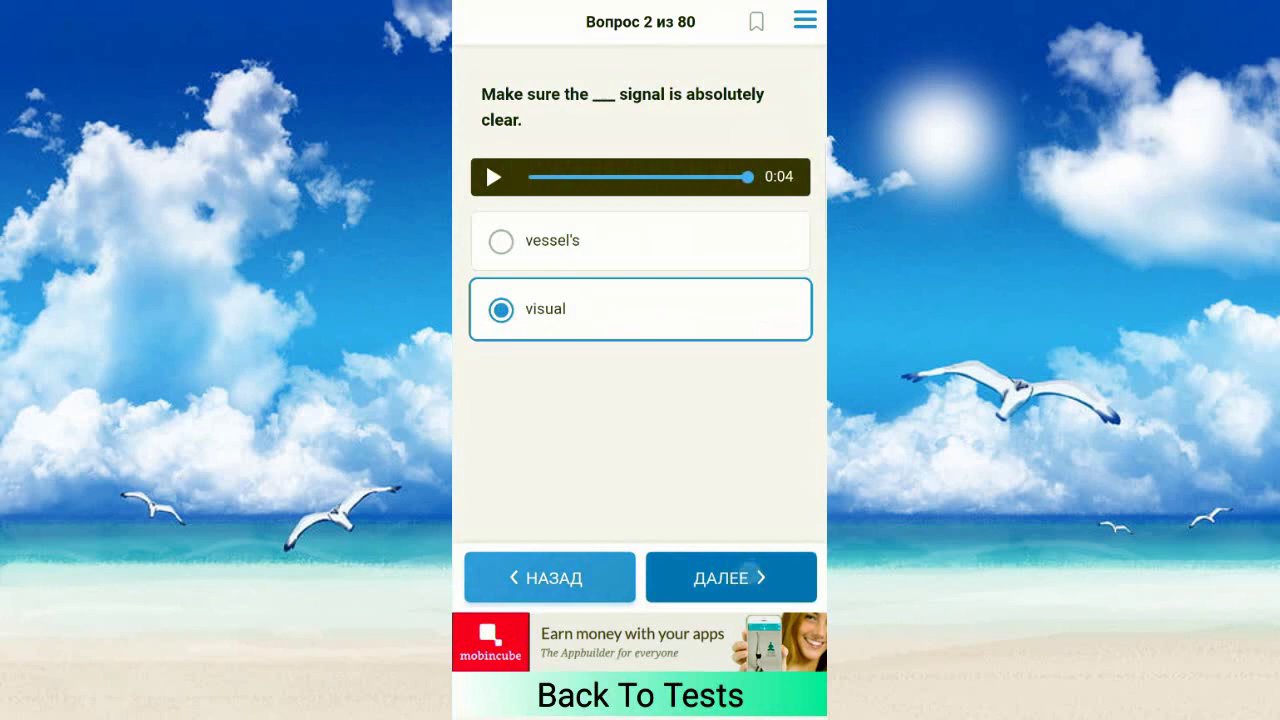
pyautogui.click(731, 578)
pyautogui.click(731, 578)
pyautogui.click(740, 578)
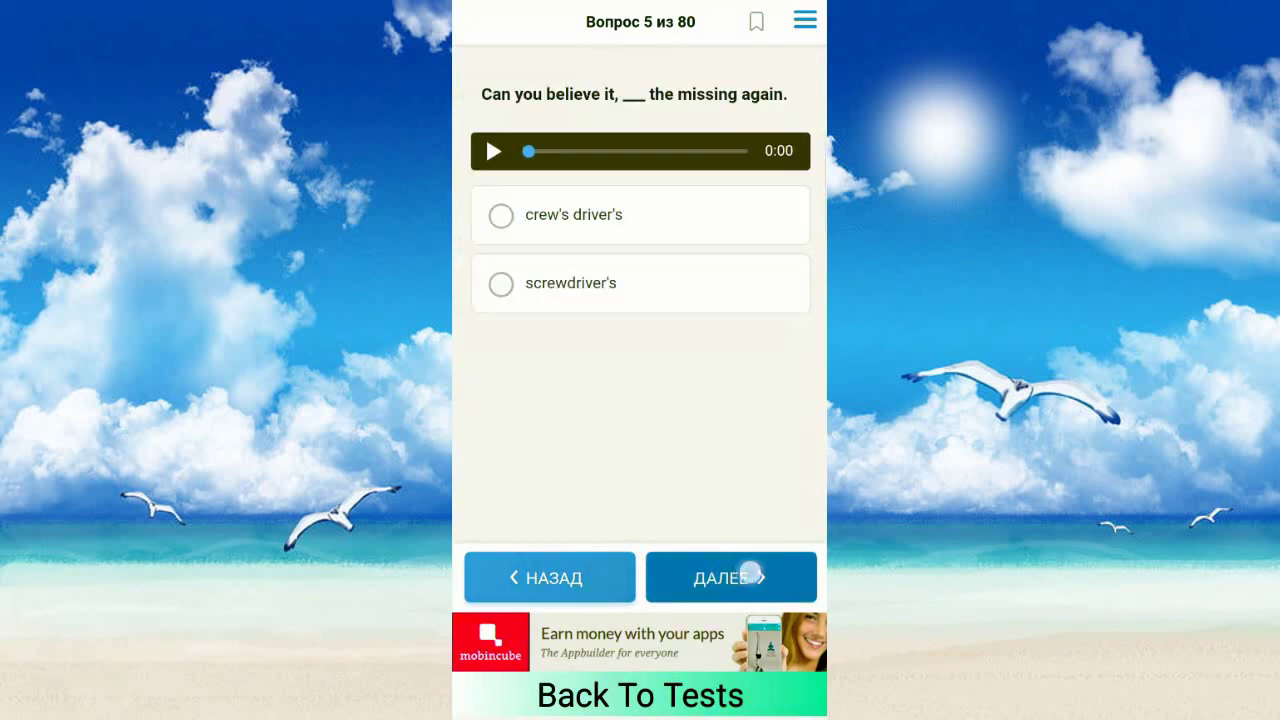
pyautogui.click(740, 578)
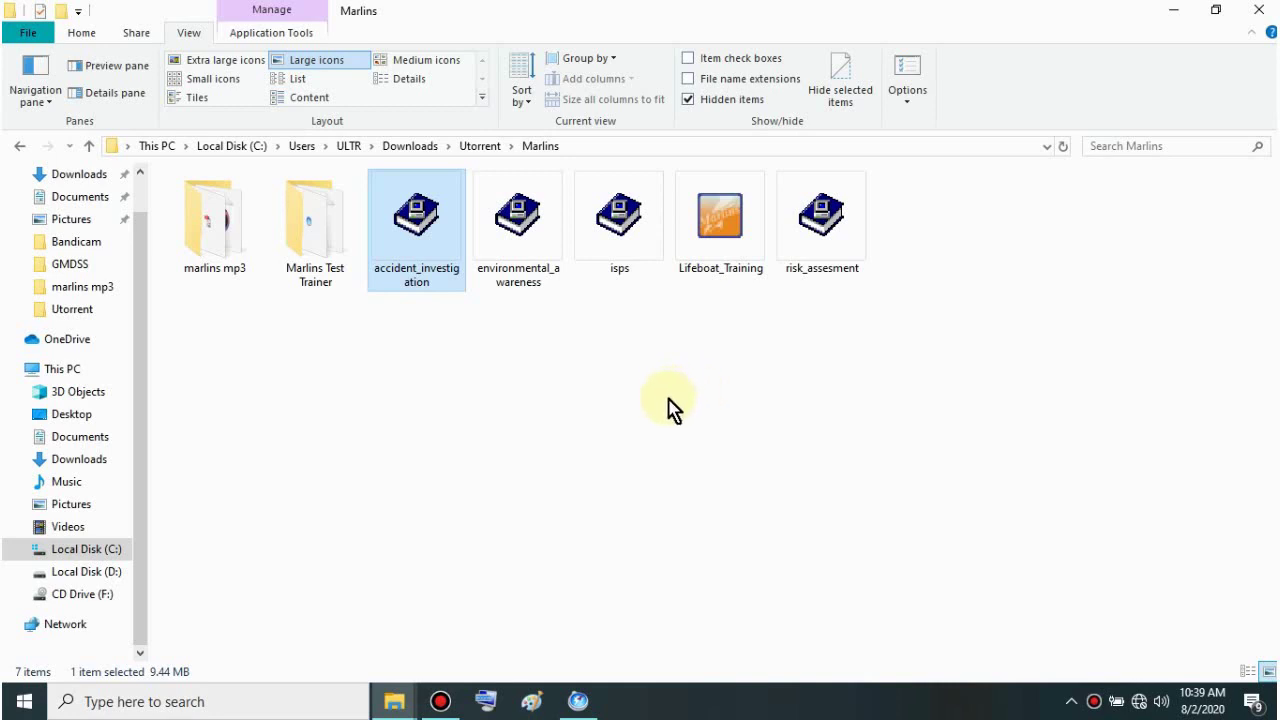
pyautogui.rightClick(417, 215)
pyautogui.click(369, 394)
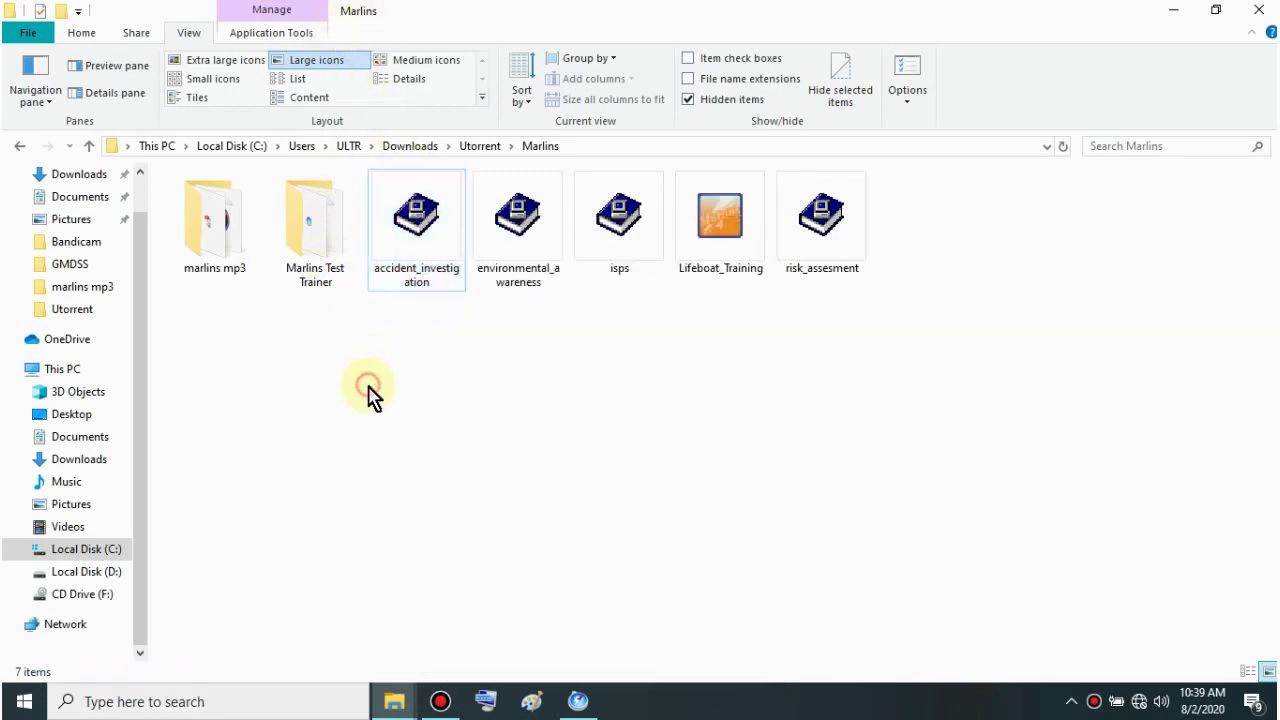
pyautogui.hotkey('shift', 'F10')
pyautogui.click(508, 375)
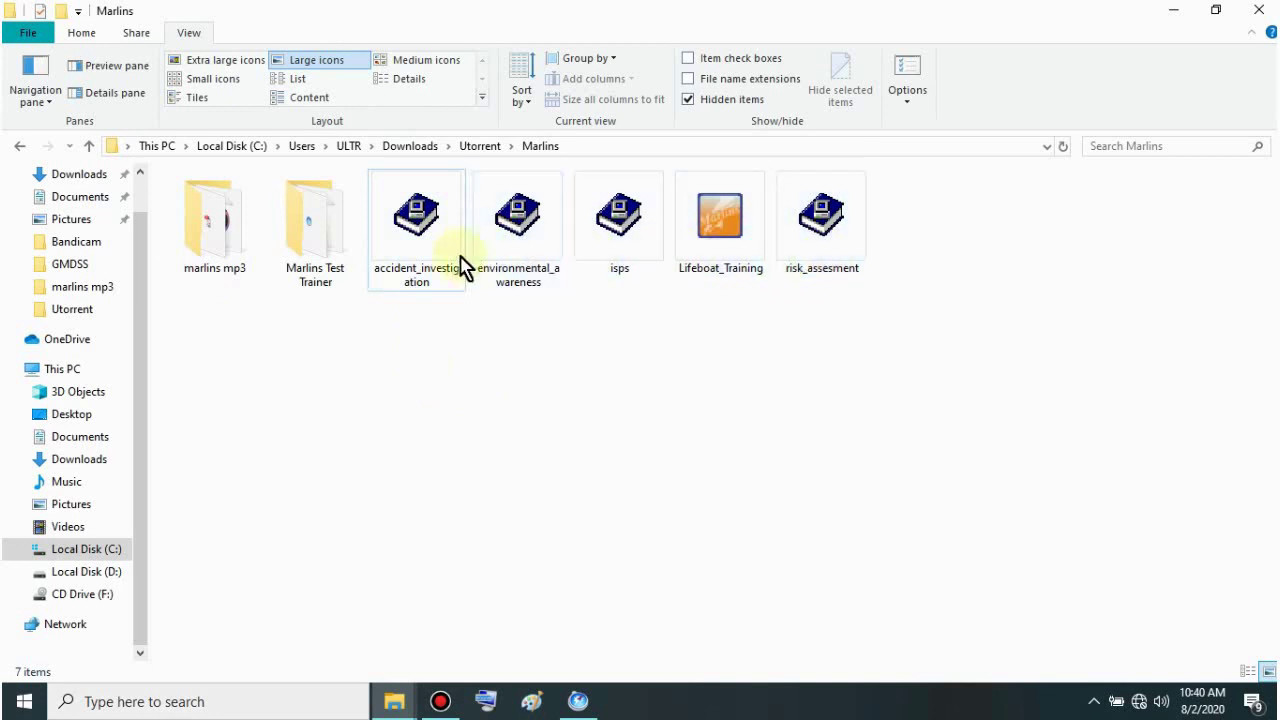
# Open the accident_investigation course and log in with the first name, last name, vessel, seaman's number and rank filled in
pyautogui.click(432, 270)
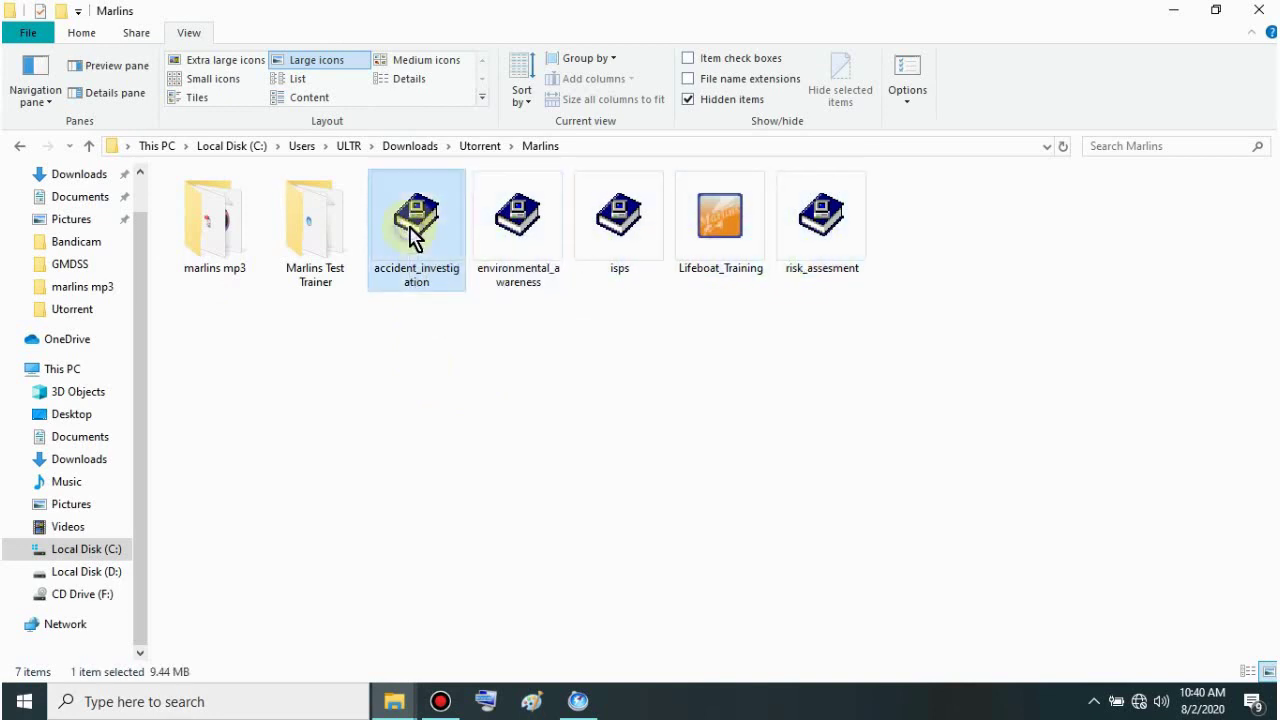
pyautogui.rightClick(410, 230)
pyautogui.click(450, 241)
pyautogui.write('al')
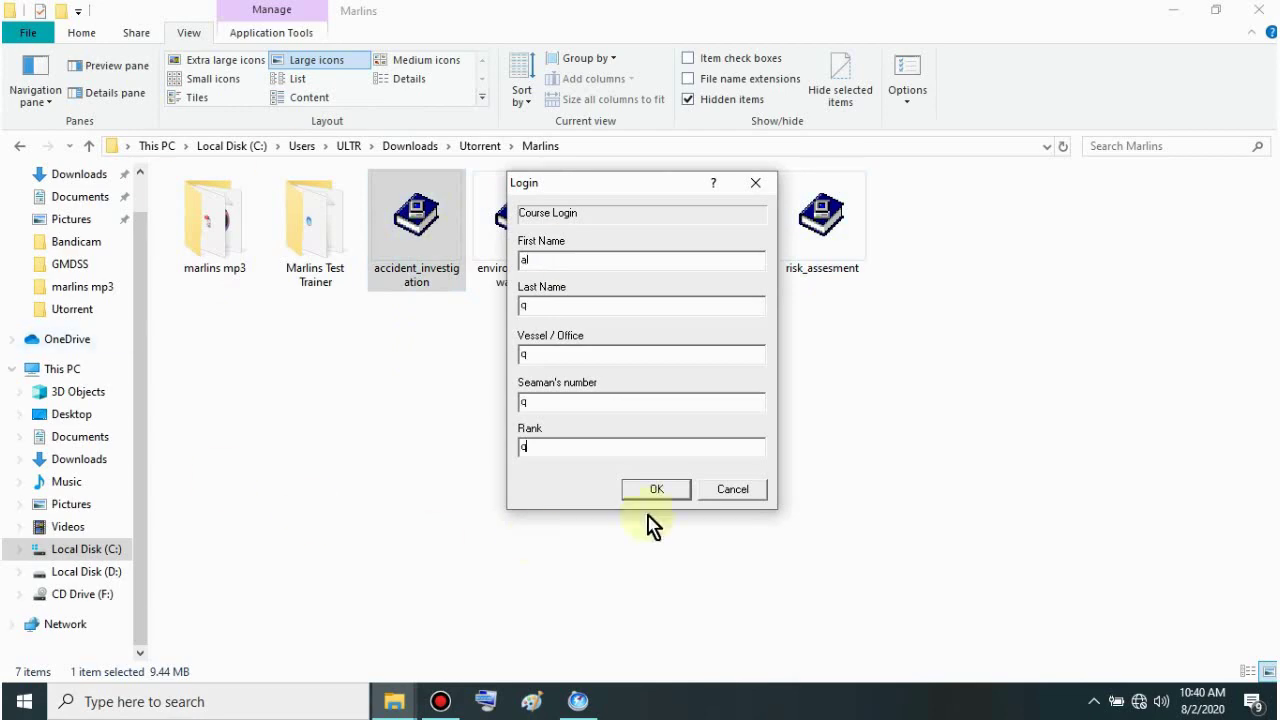
pyautogui.click(673, 491)
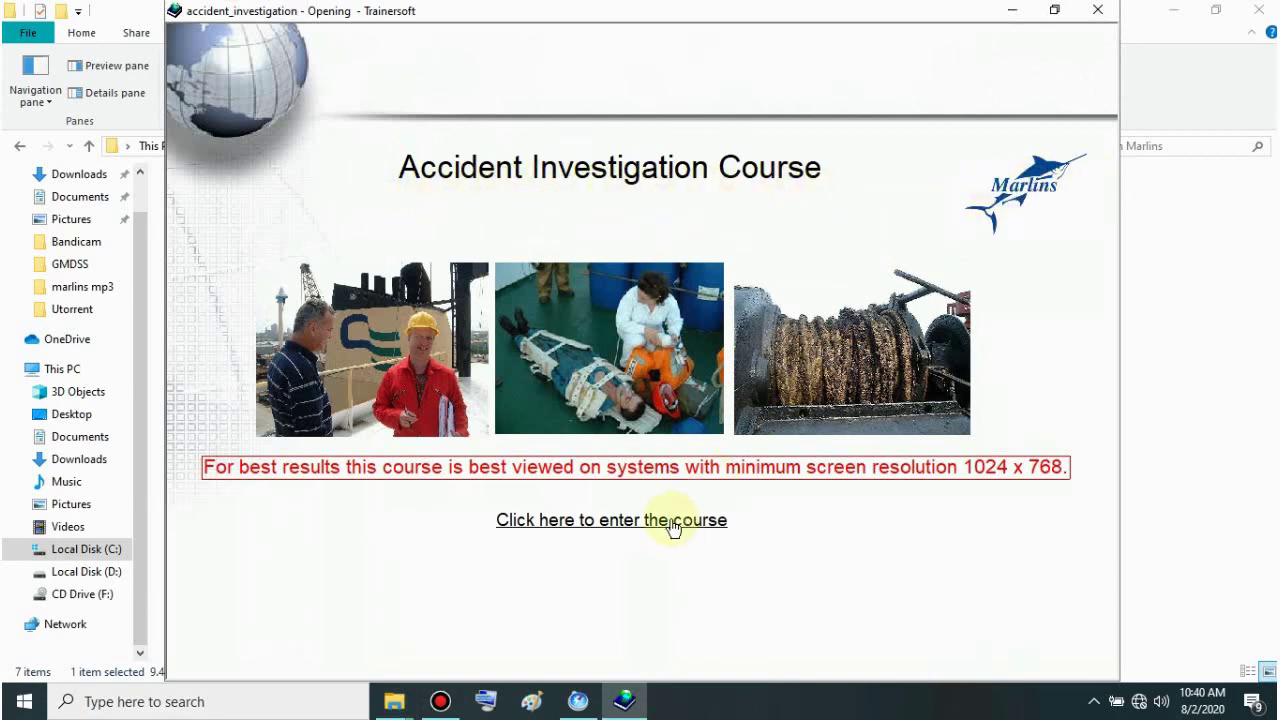
# Enter the Accident Investigation Course and go through its instructions and objectives pages to the chapter menu
pyautogui.click(620, 530)
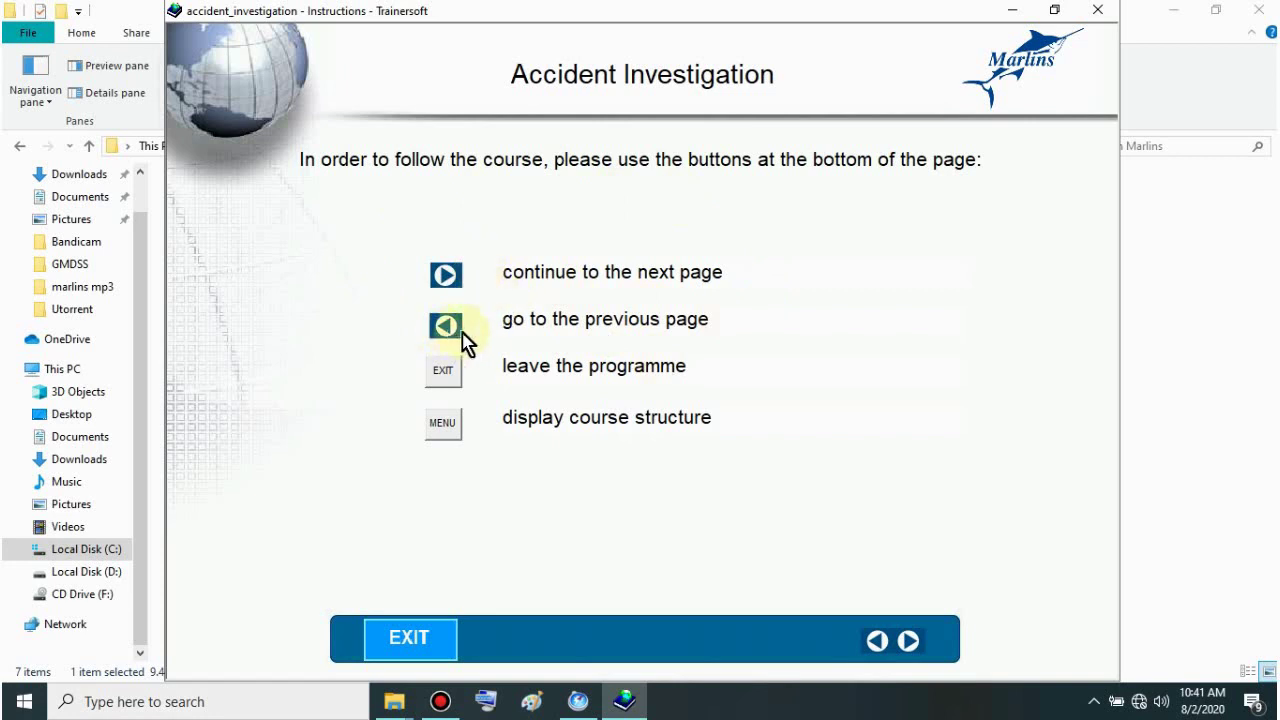
pyautogui.click(908, 642)
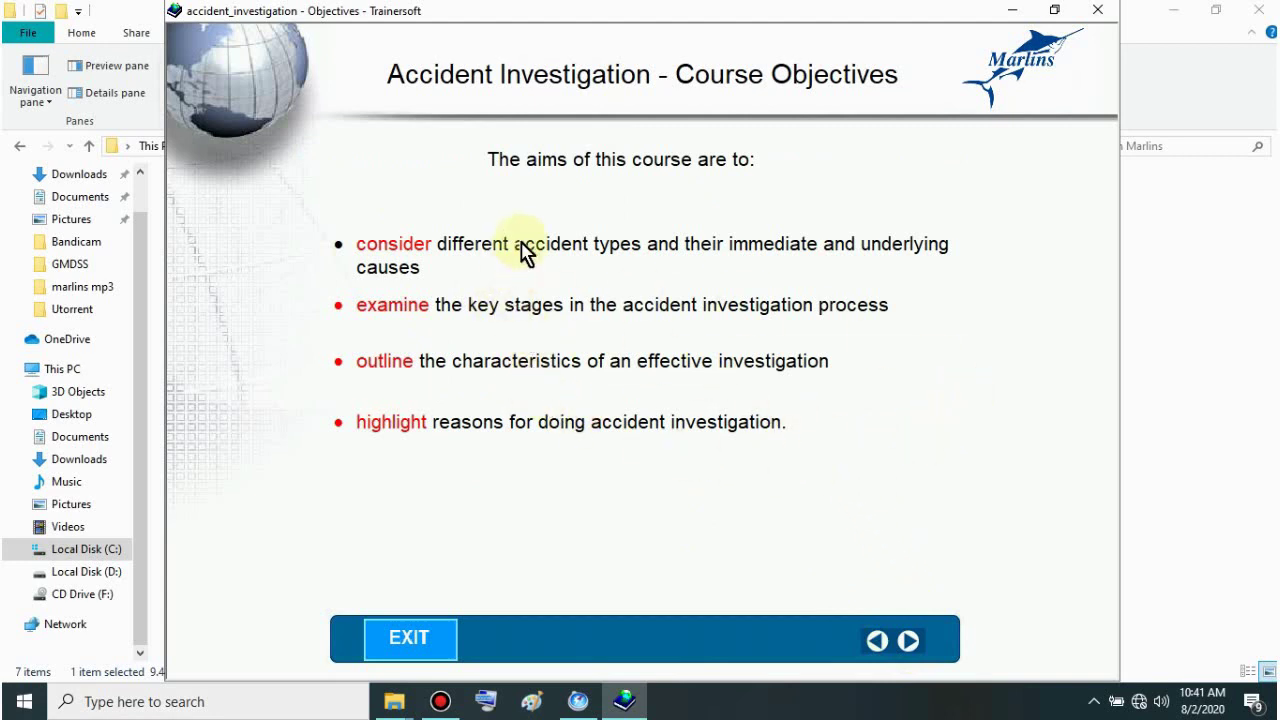
pyautogui.click(908, 640)
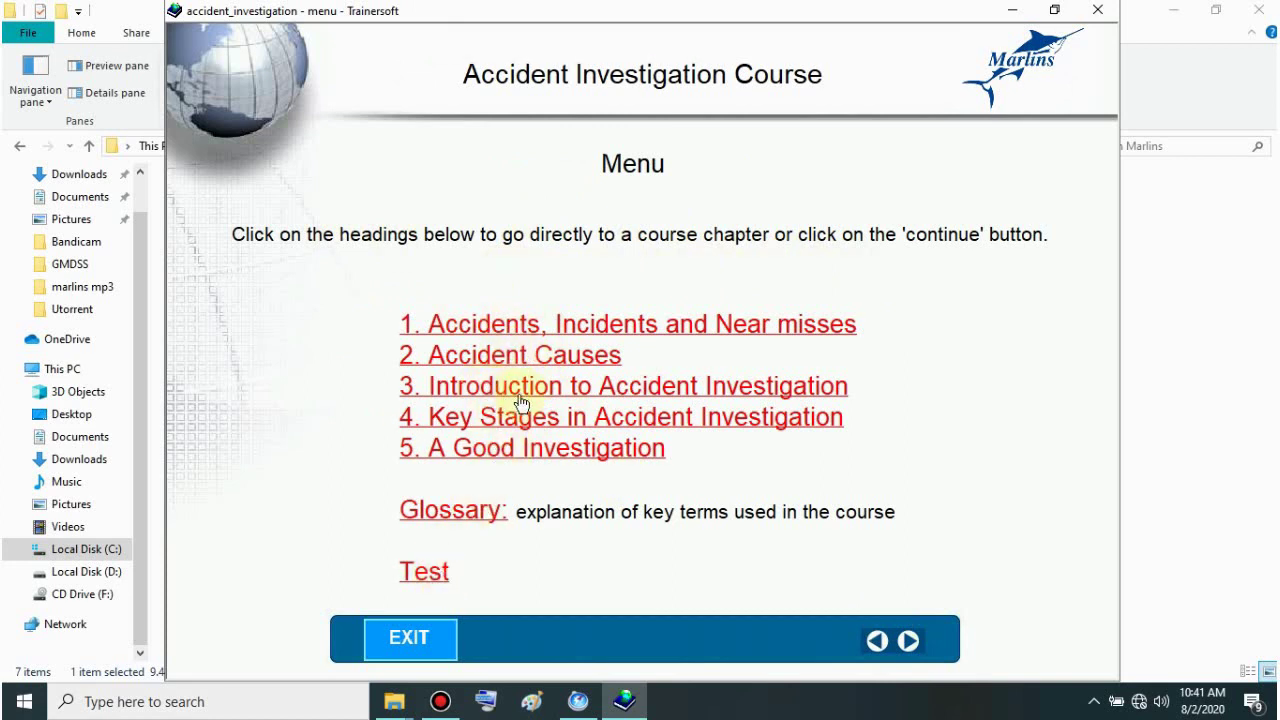
# Open chapter 2, Accident Causes, and read through its objectives and the definitions of each cause level
pyautogui.click(510, 363)
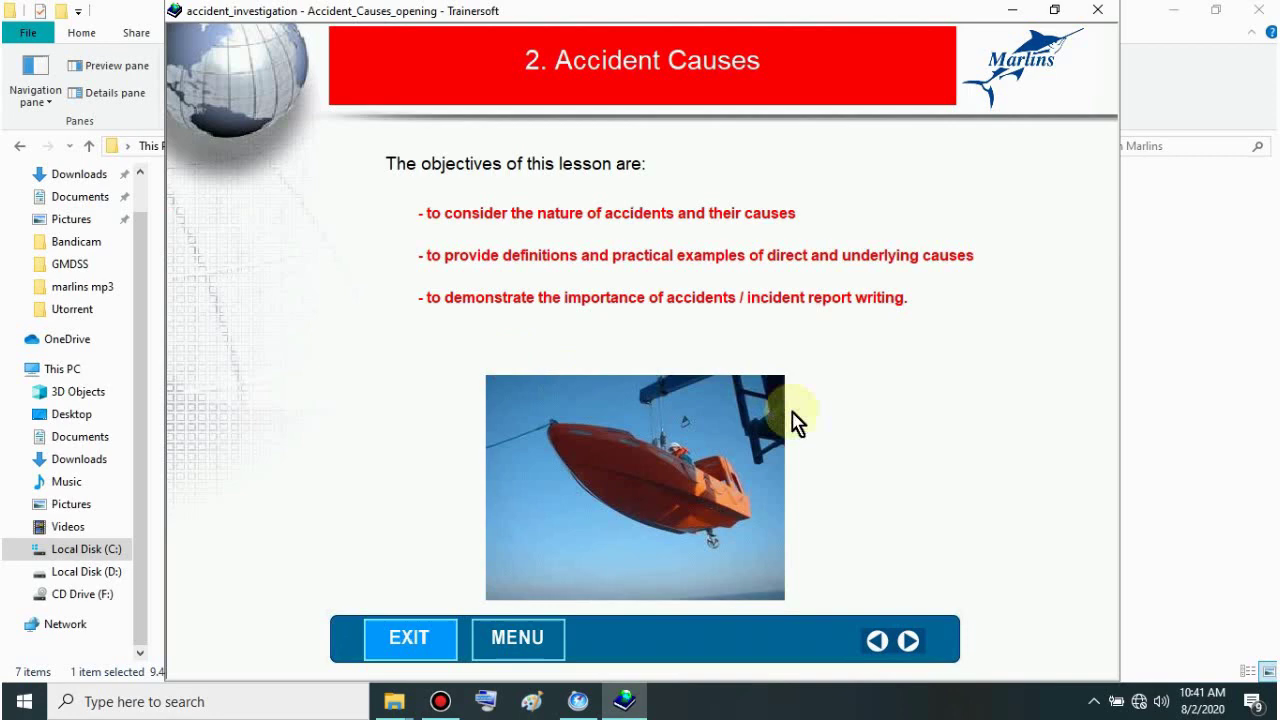
pyautogui.click(910, 643)
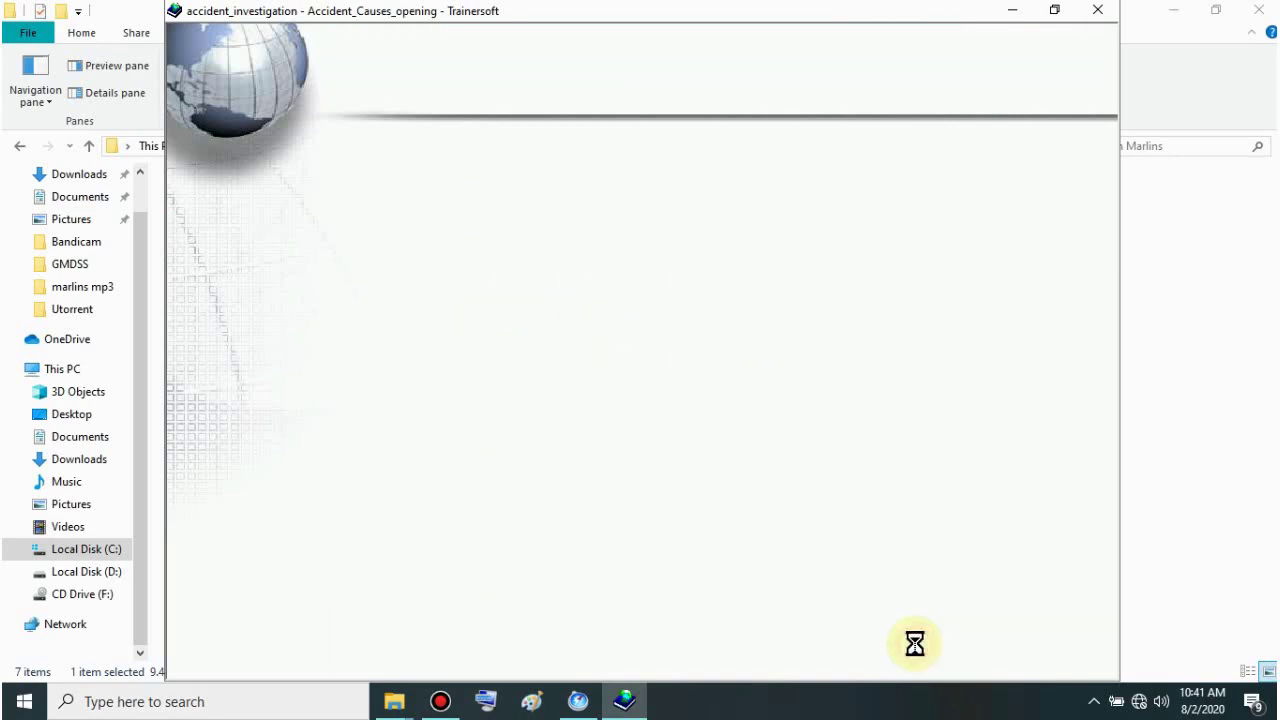
pyautogui.click(908, 643)
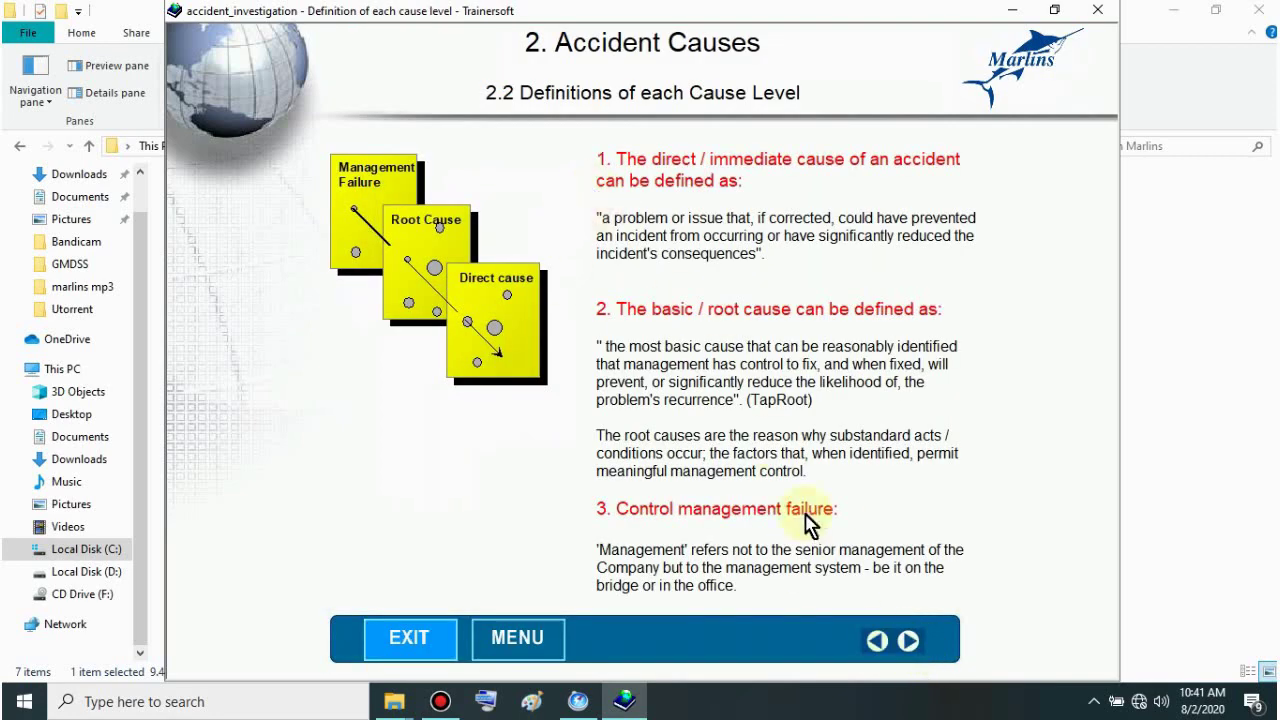
pyautogui.click(912, 643)
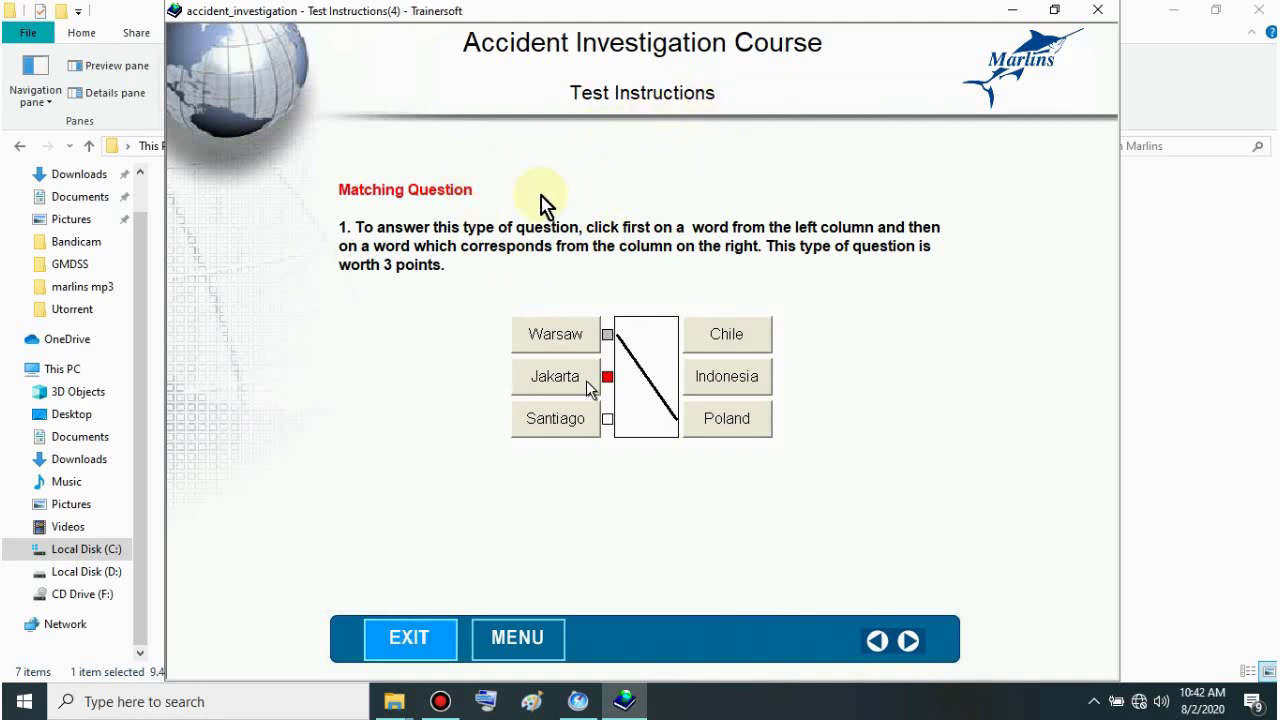
# Page through the test instructions on question types and scoring, and begin the Accident Investigation test
pyautogui.click(908, 640)
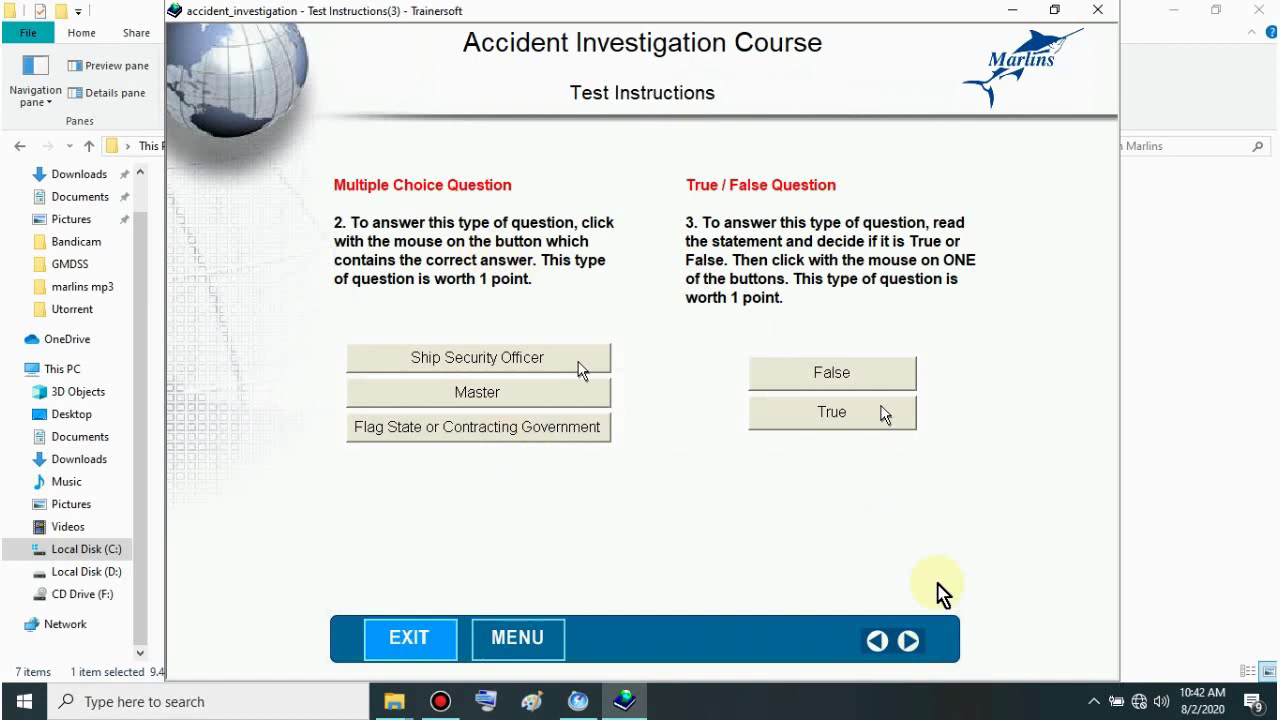
pyautogui.click(910, 641)
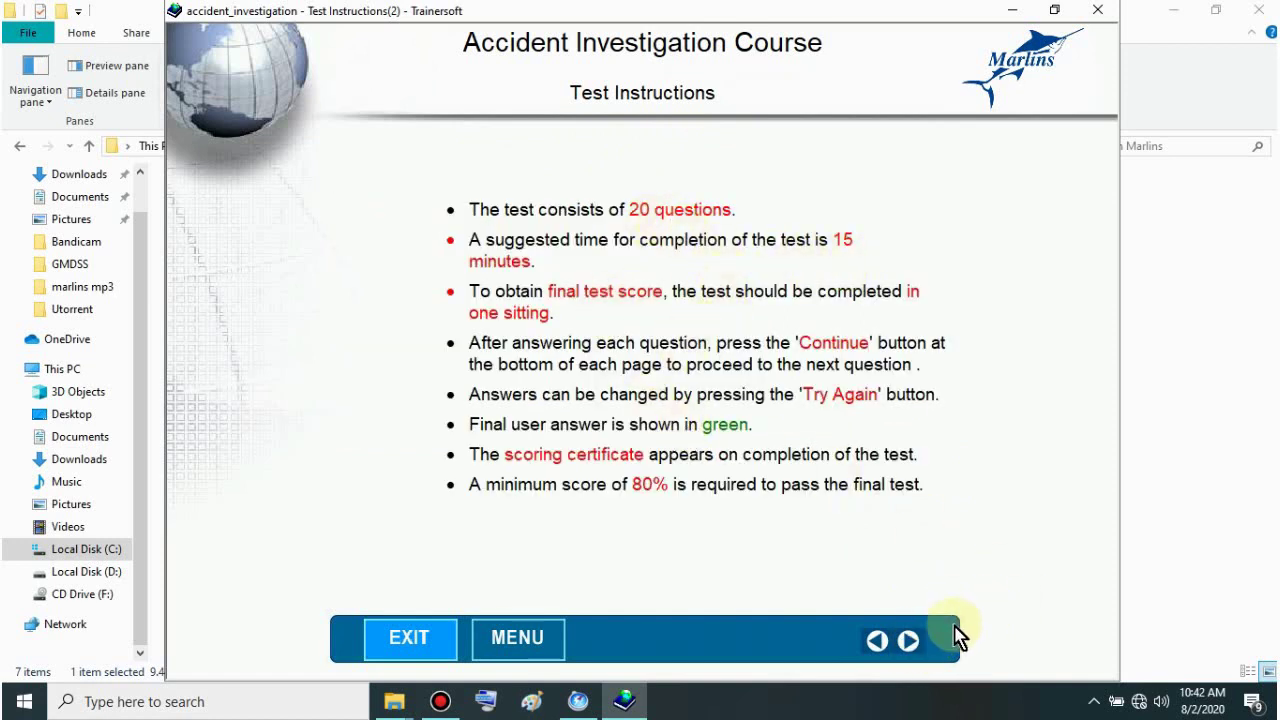
pyautogui.click(910, 641)
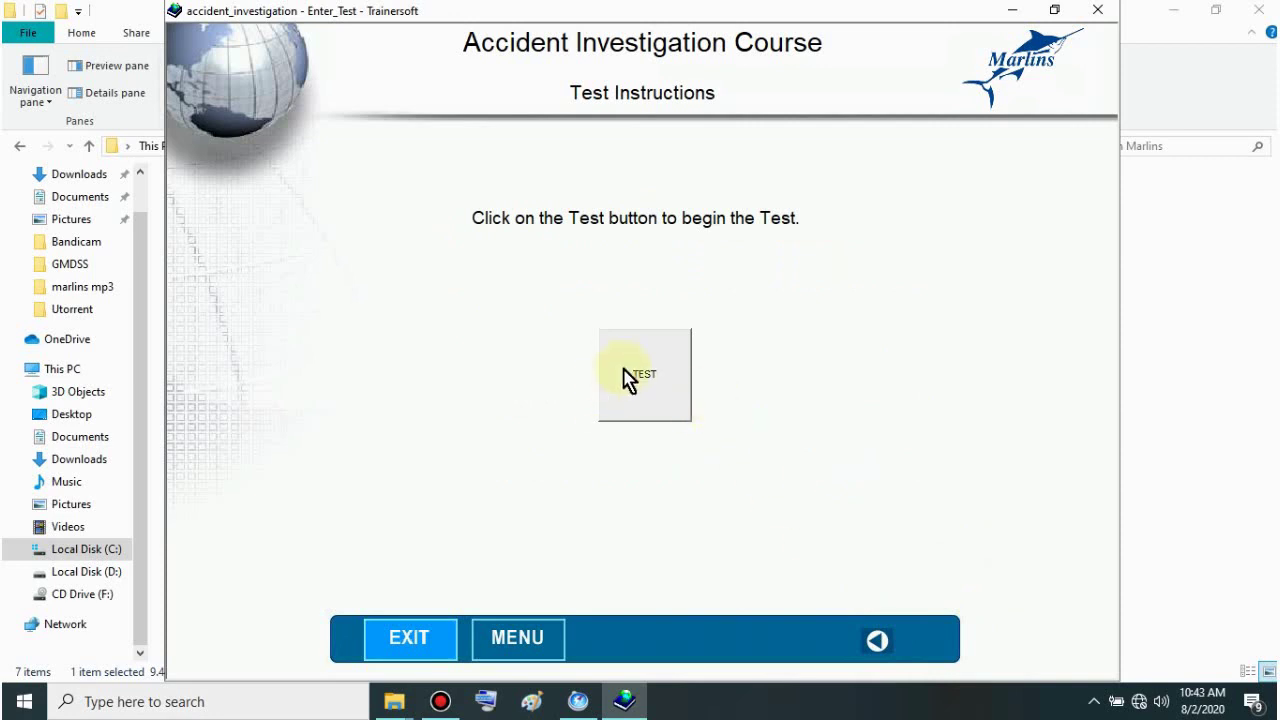
pyautogui.click(655, 378)
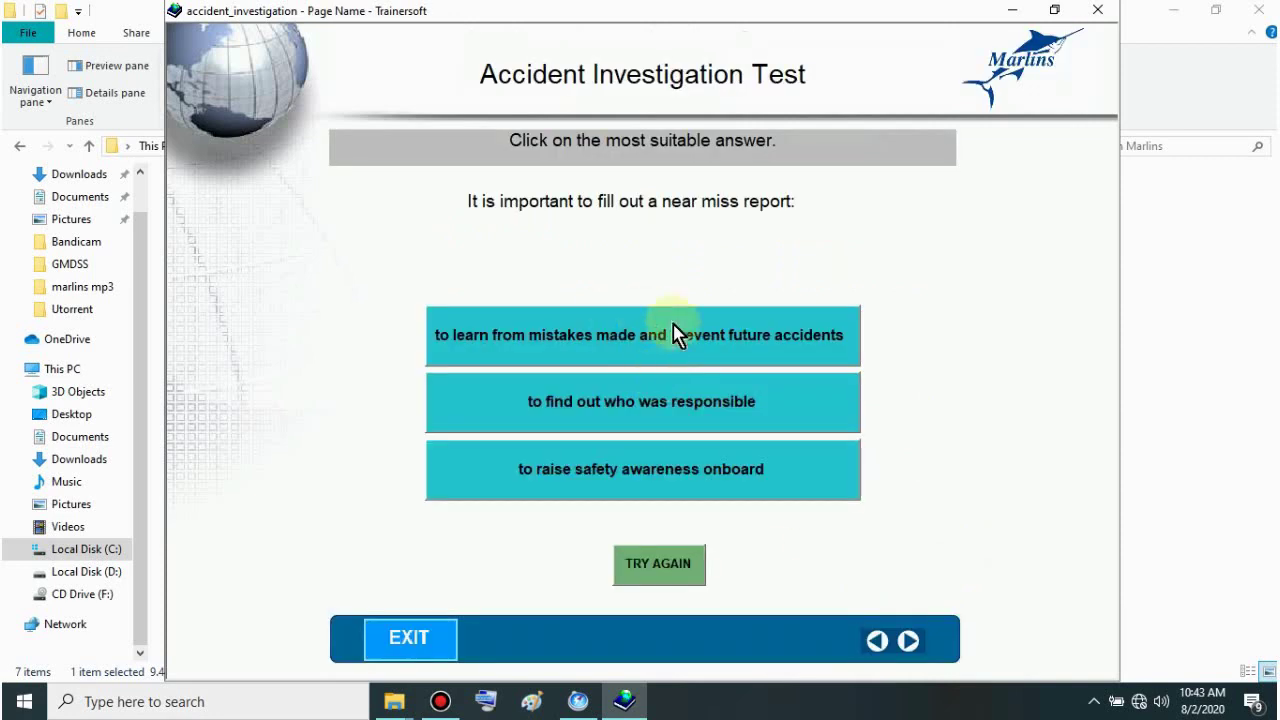
# Answer "to learn from mistakes made and prevent future accidents", "failure to maintain PPE records" for direct cause and "are a legal requirement" for near miss reports
pyautogui.click(677, 350)
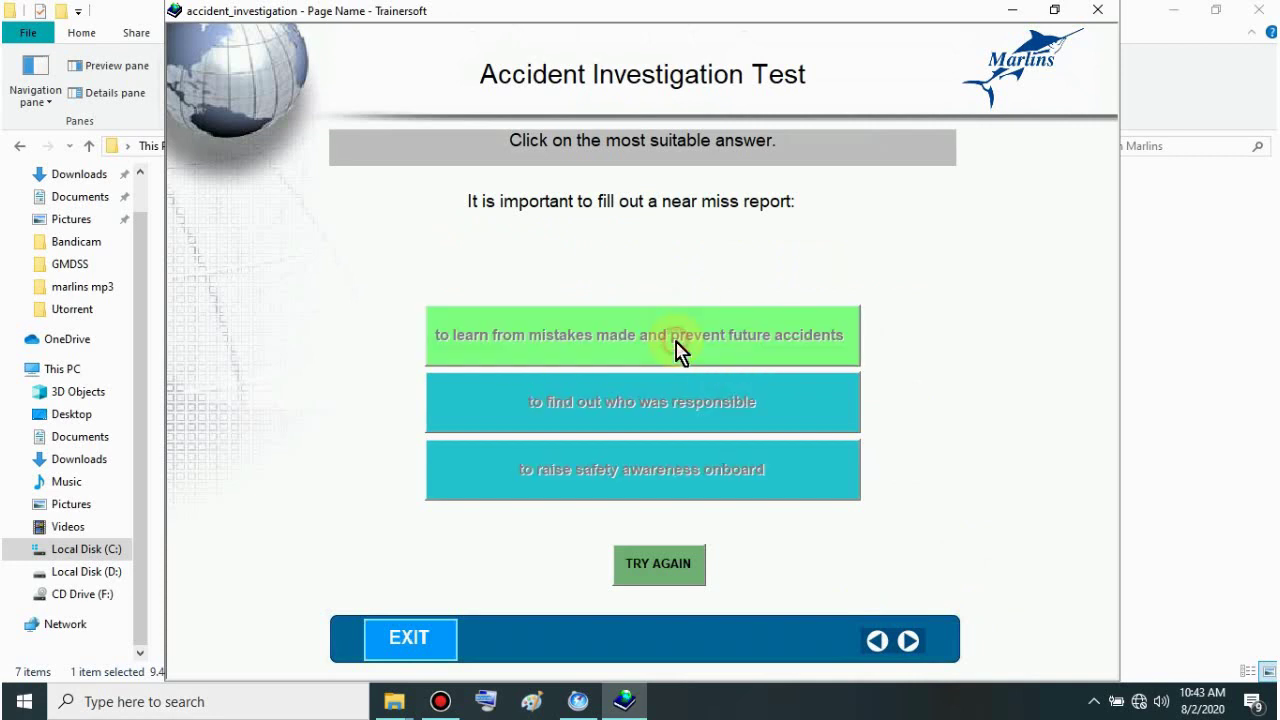
pyautogui.click(908, 645)
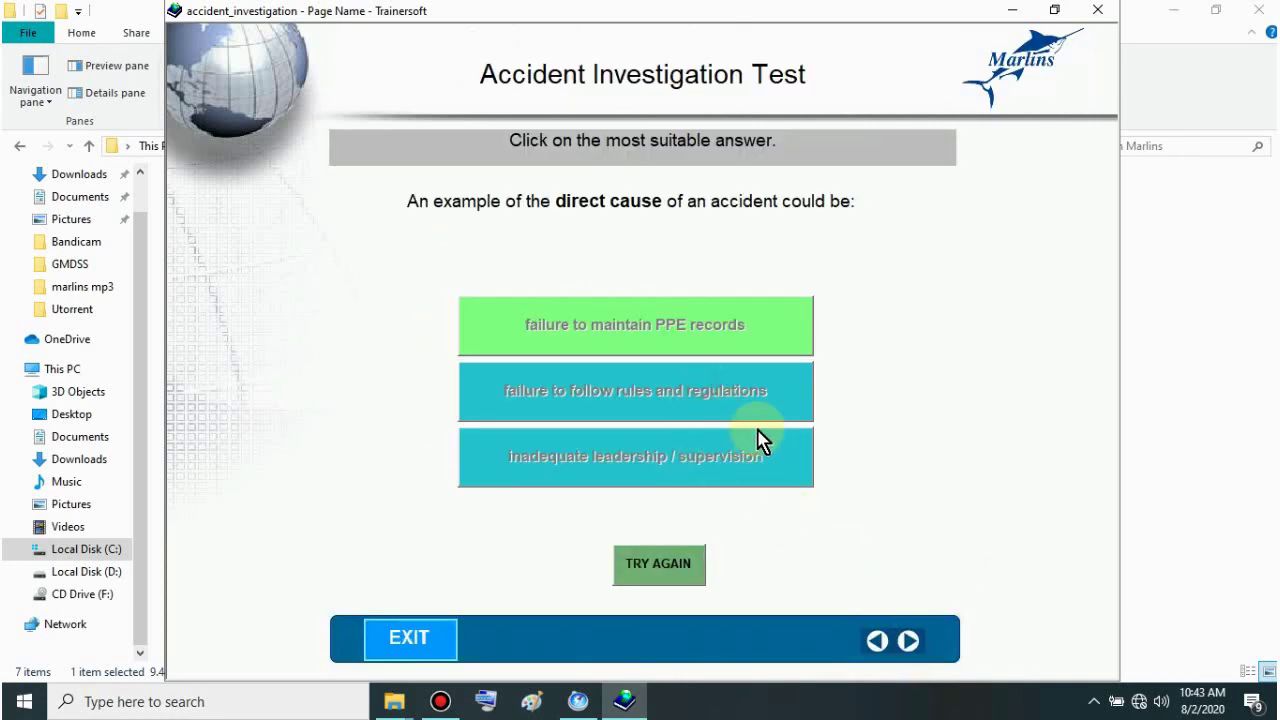
pyautogui.click(908, 641)
pyautogui.click(718, 403)
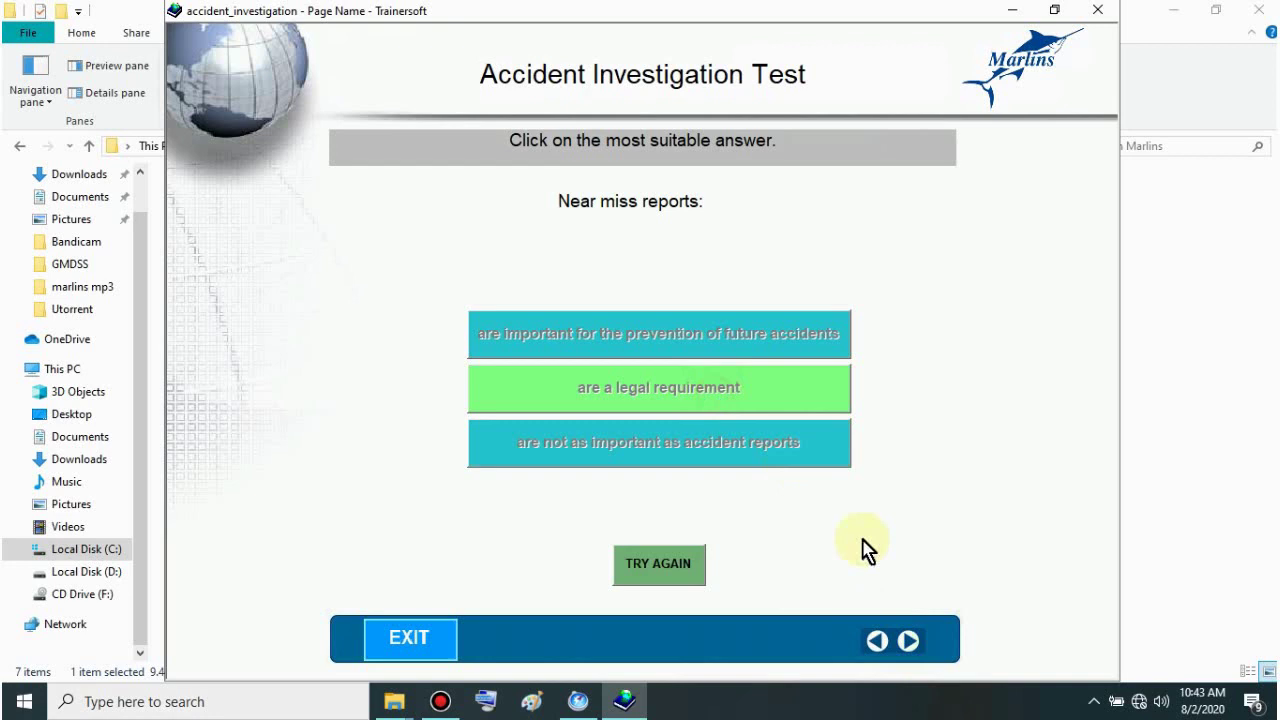
pyautogui.click(908, 641)
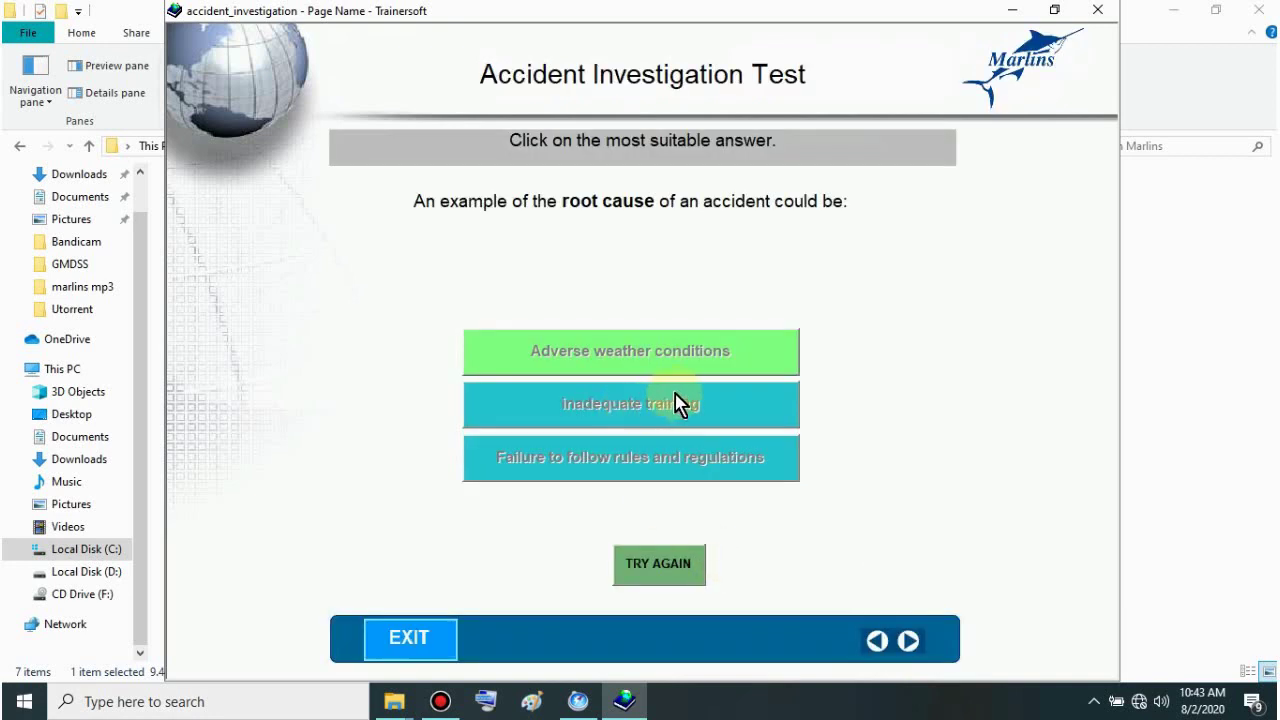
# Change the answer to the root cause question to "Inadequate training" and continue through the test to the certificate
pyautogui.click(676, 570)
pyautogui.click(628, 425)
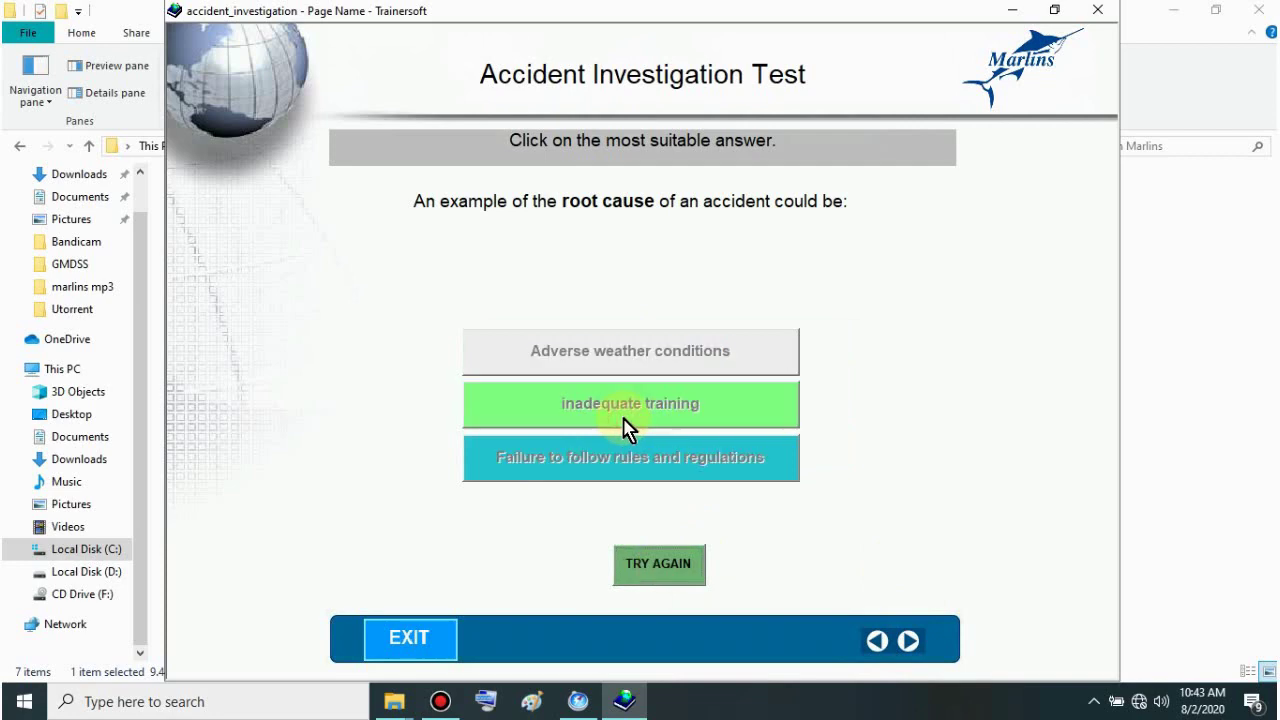
pyautogui.click(909, 641)
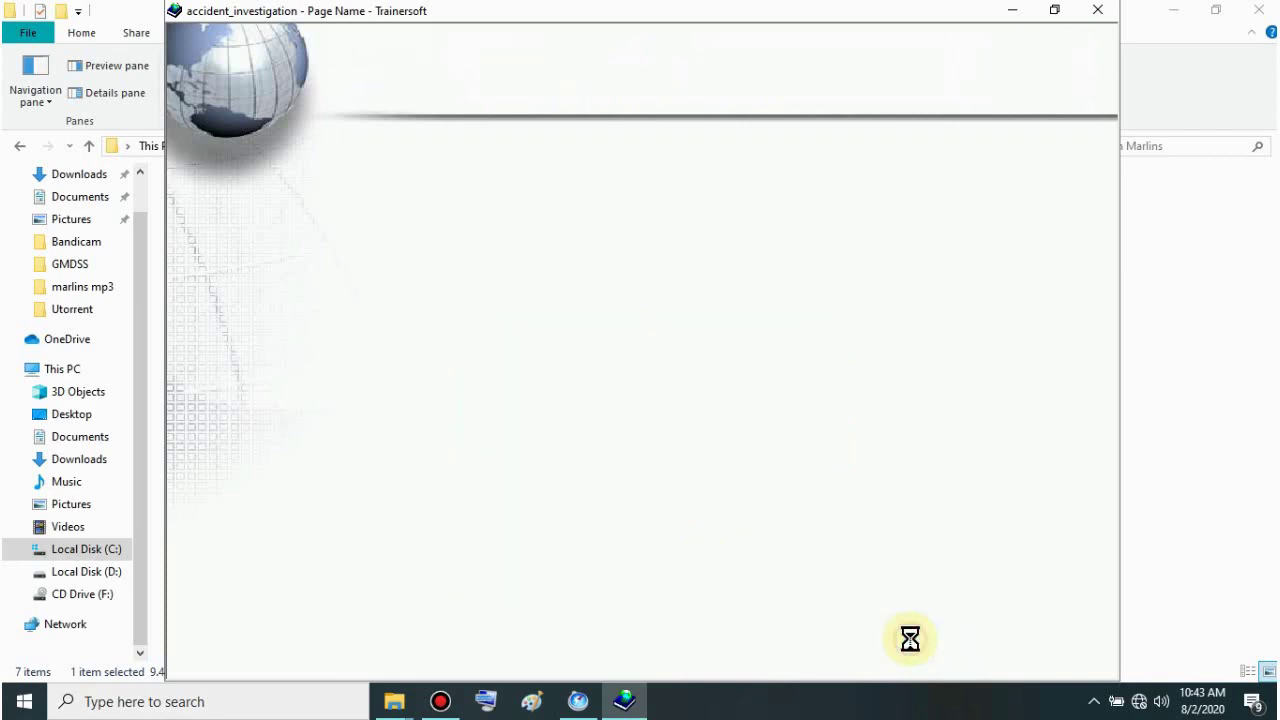
pyautogui.click(909, 641)
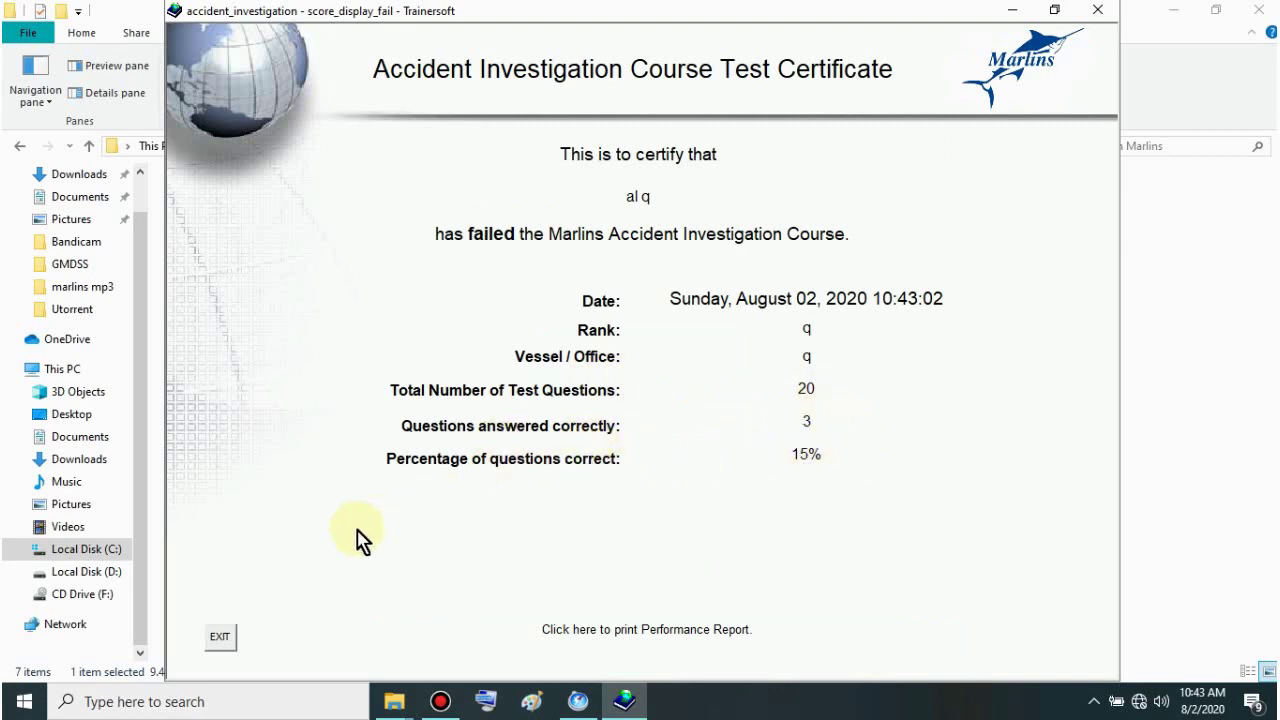
# Exit the accident investigation course and log in to the environmental_awareness course, with the folder window minimized
pyautogui.click(233, 645)
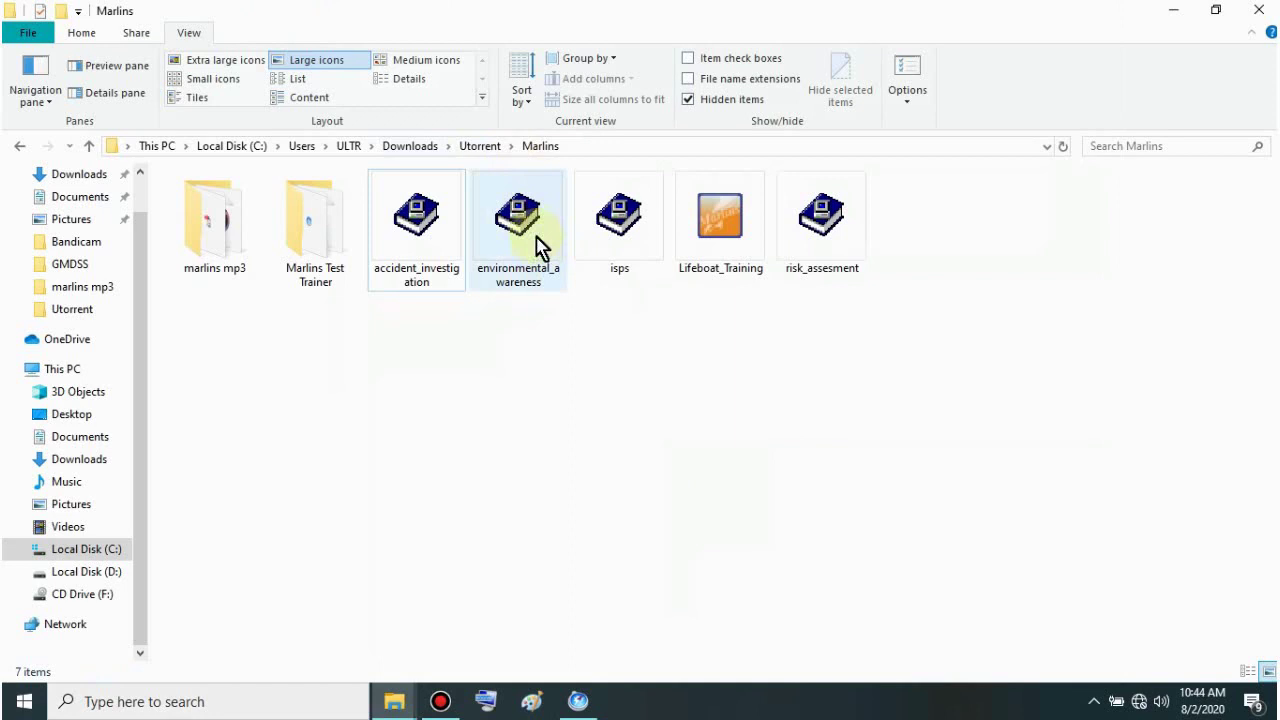
pyautogui.click(540, 240)
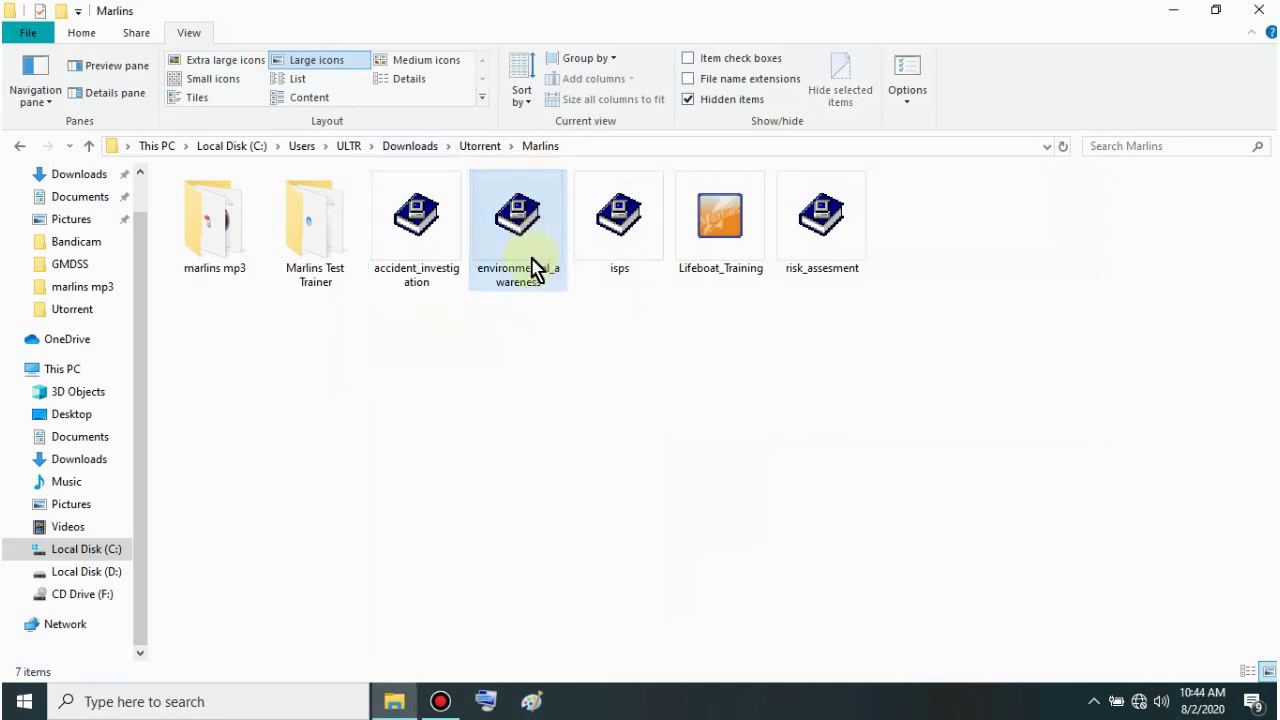
pyautogui.click(1176, 12)
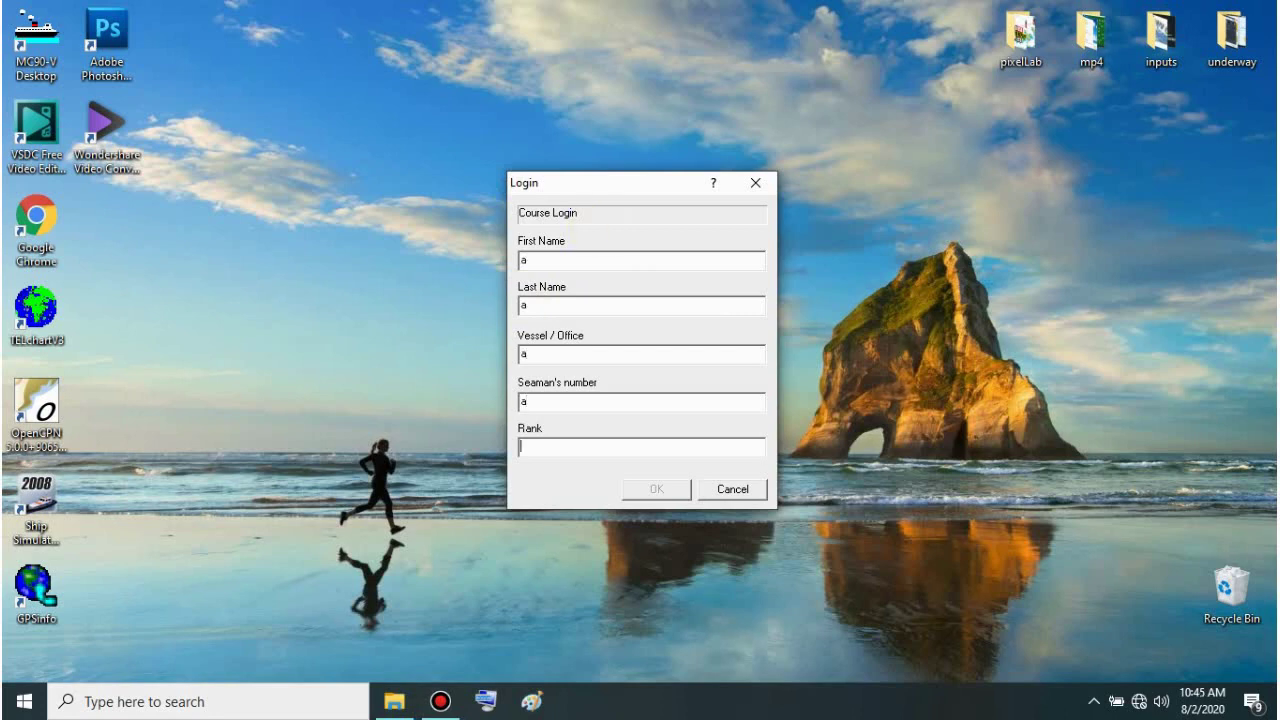
pyautogui.press('Return')
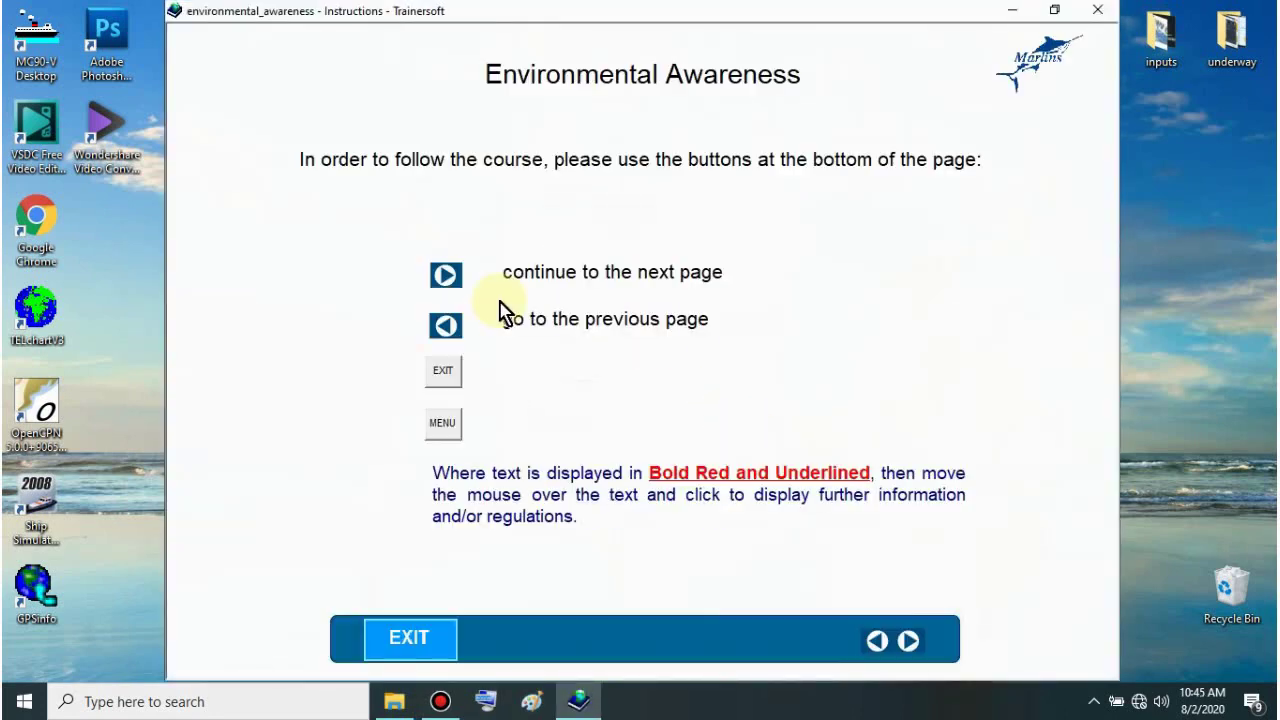
# Page through the Environmental Awareness instructions and course objectives into the course lessons
pyautogui.click(449, 278)
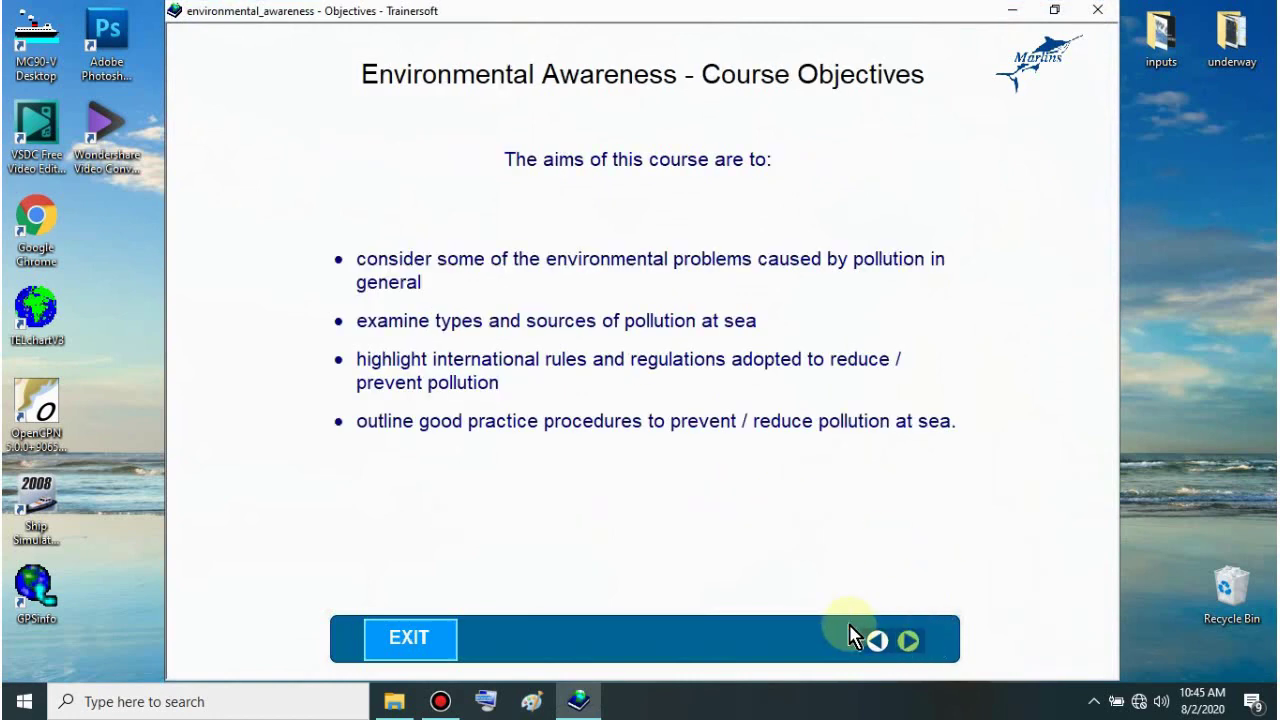
pyautogui.click(908, 641)
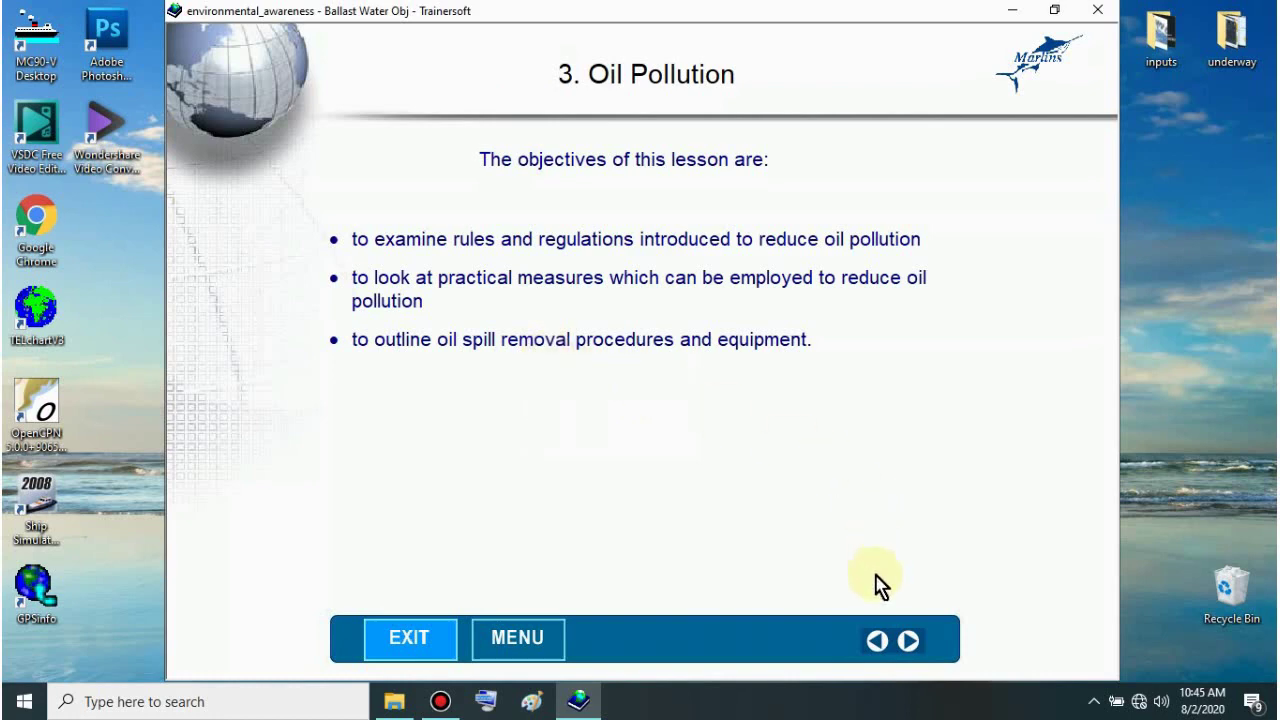
# Page through the Oil Pollution lesson to 3.4 Oil Record Book and exit the Environmental Awareness course
pyautogui.click(910, 642)
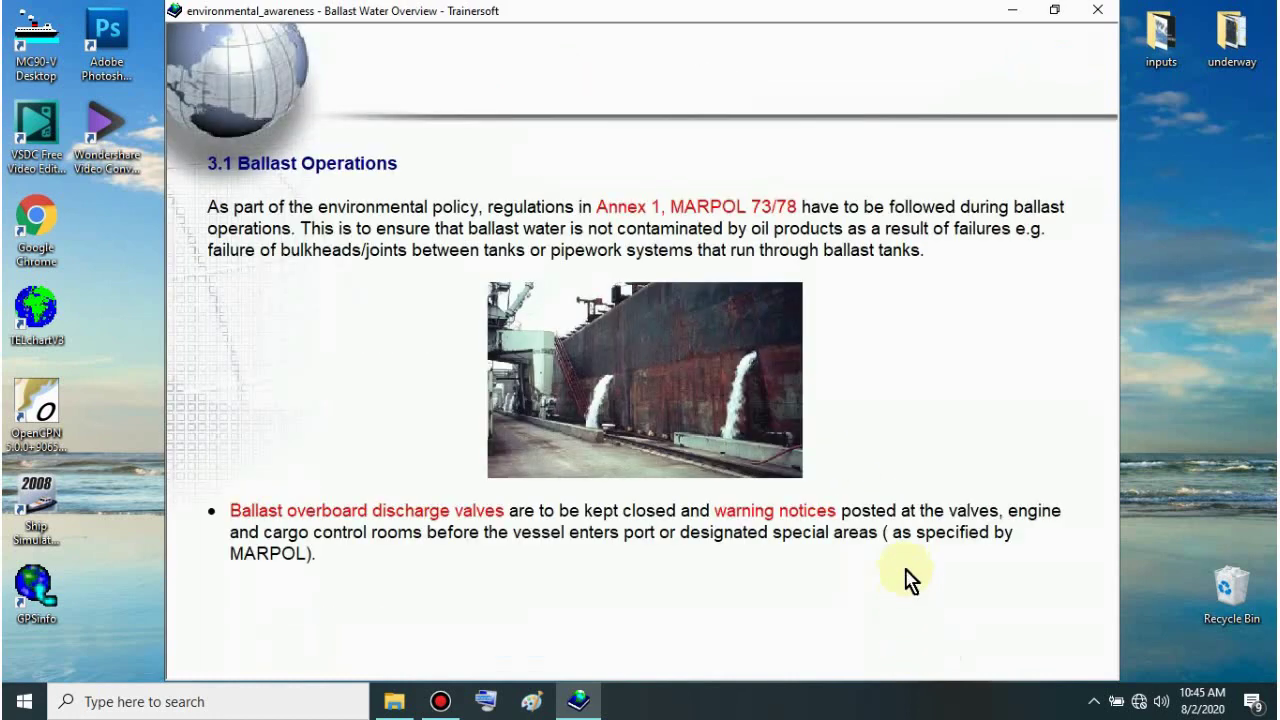
pyautogui.click(910, 642)
pyautogui.click(909, 642)
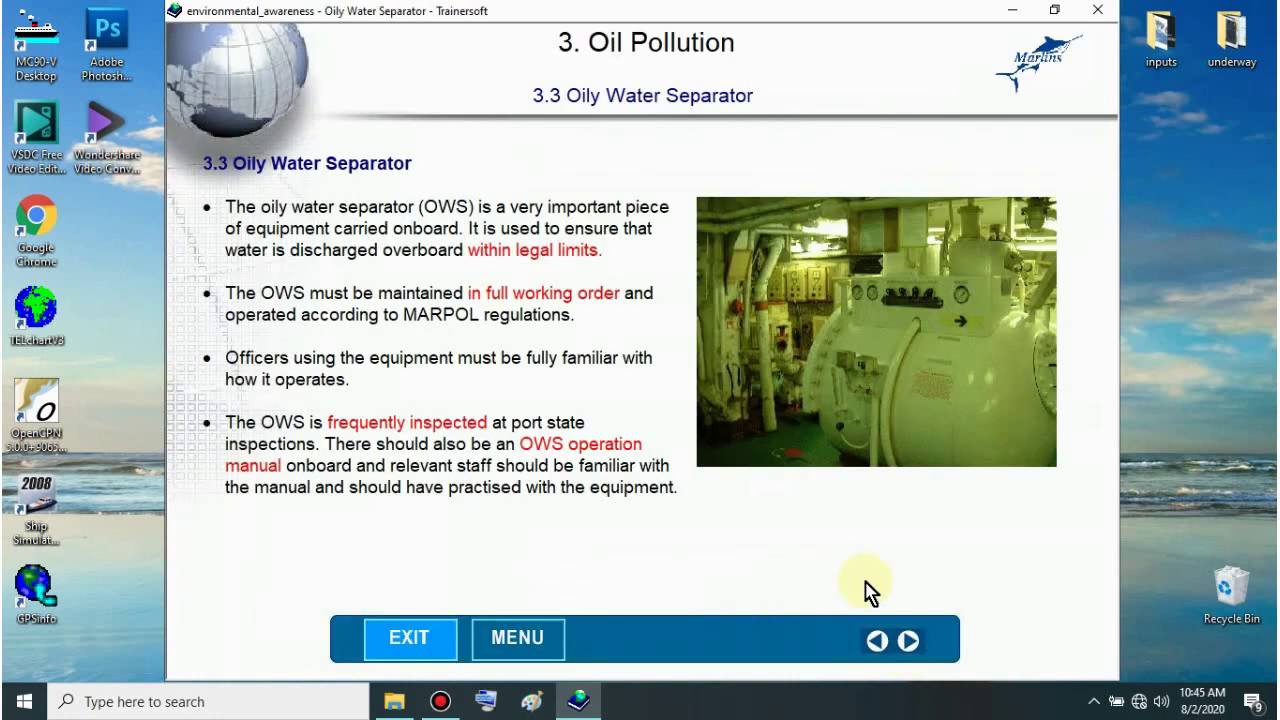
pyautogui.click(909, 642)
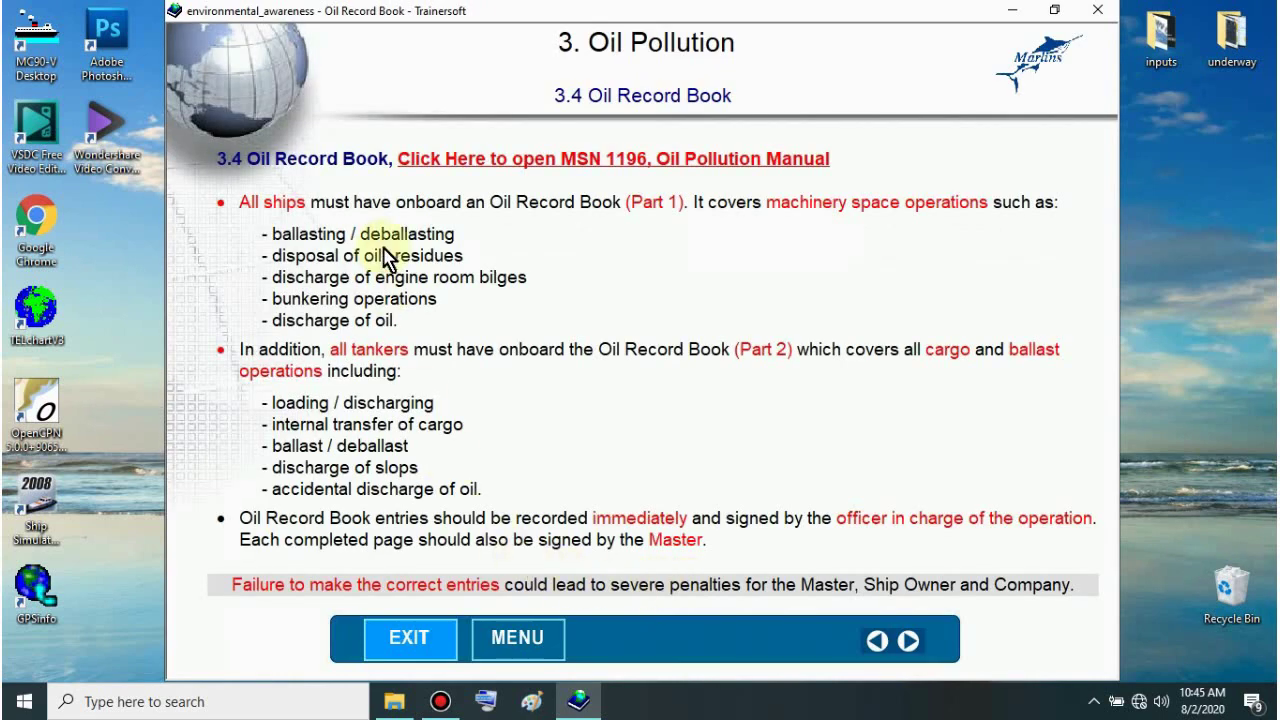
pyautogui.click(434, 637)
# Open the isps course from the Marlins folder and log in with "a" in every login field
pyautogui.click(647, 235)
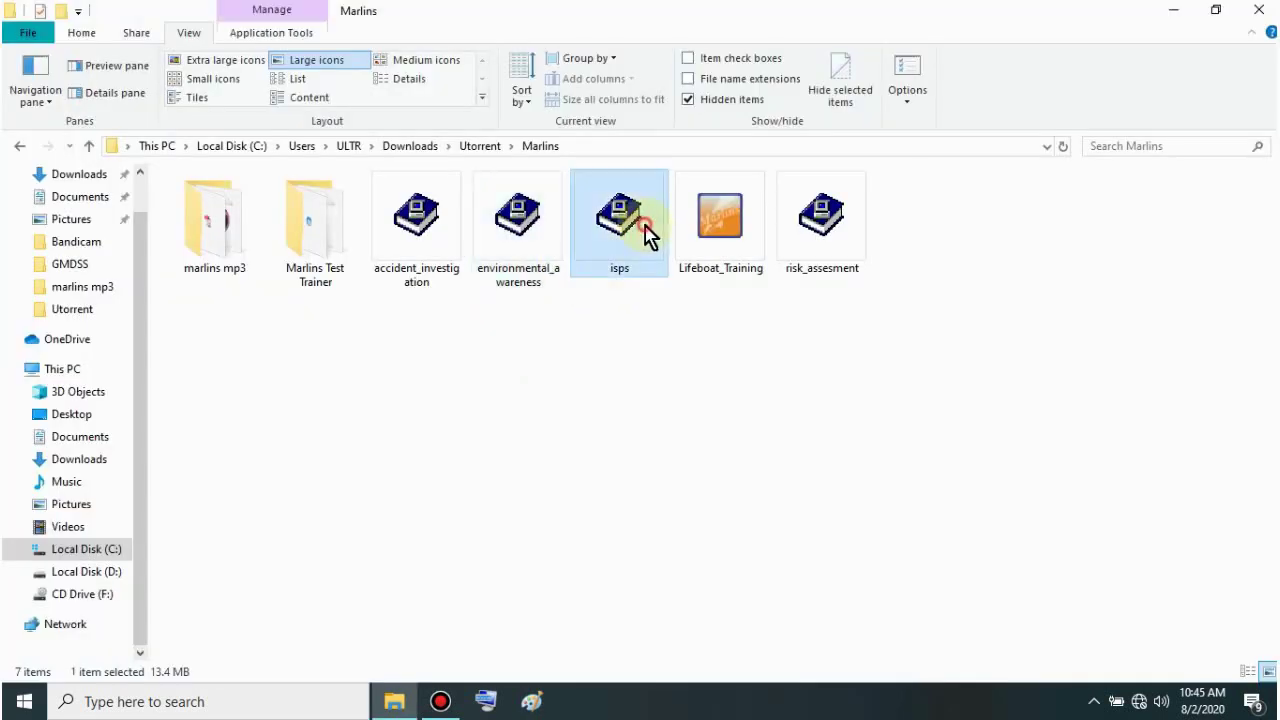
pyautogui.write('a')
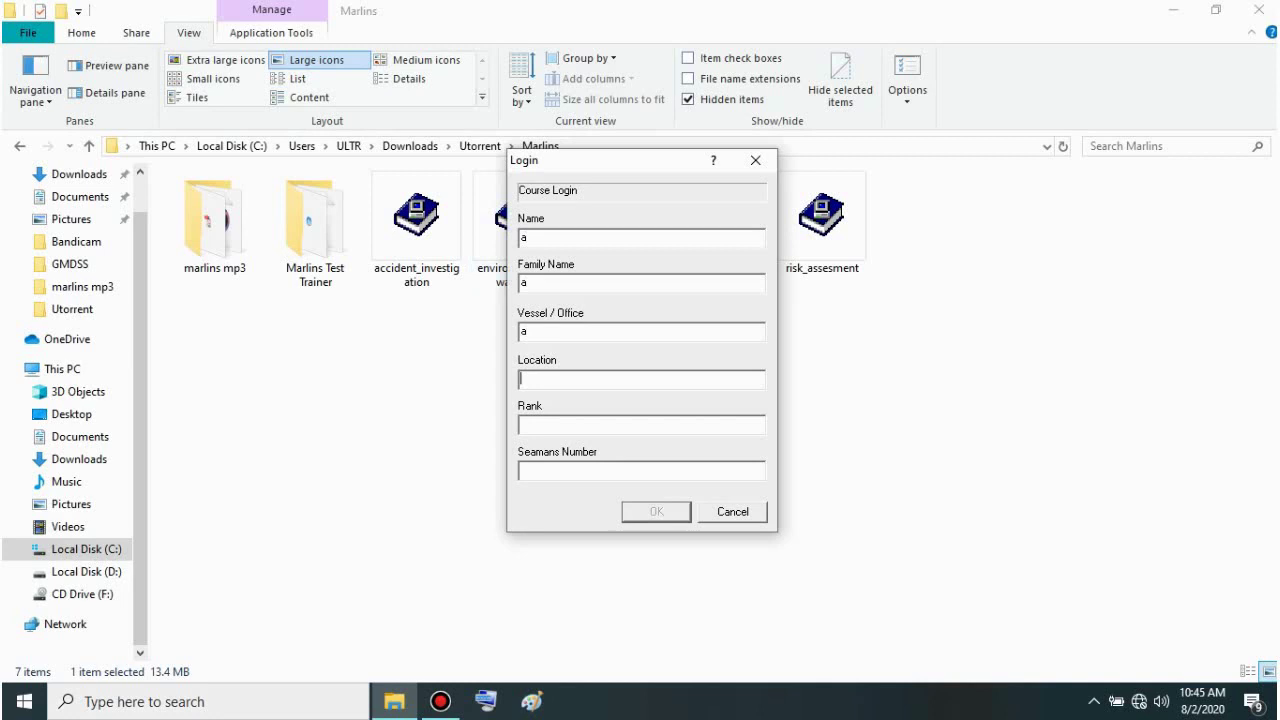
pyautogui.press('Return')
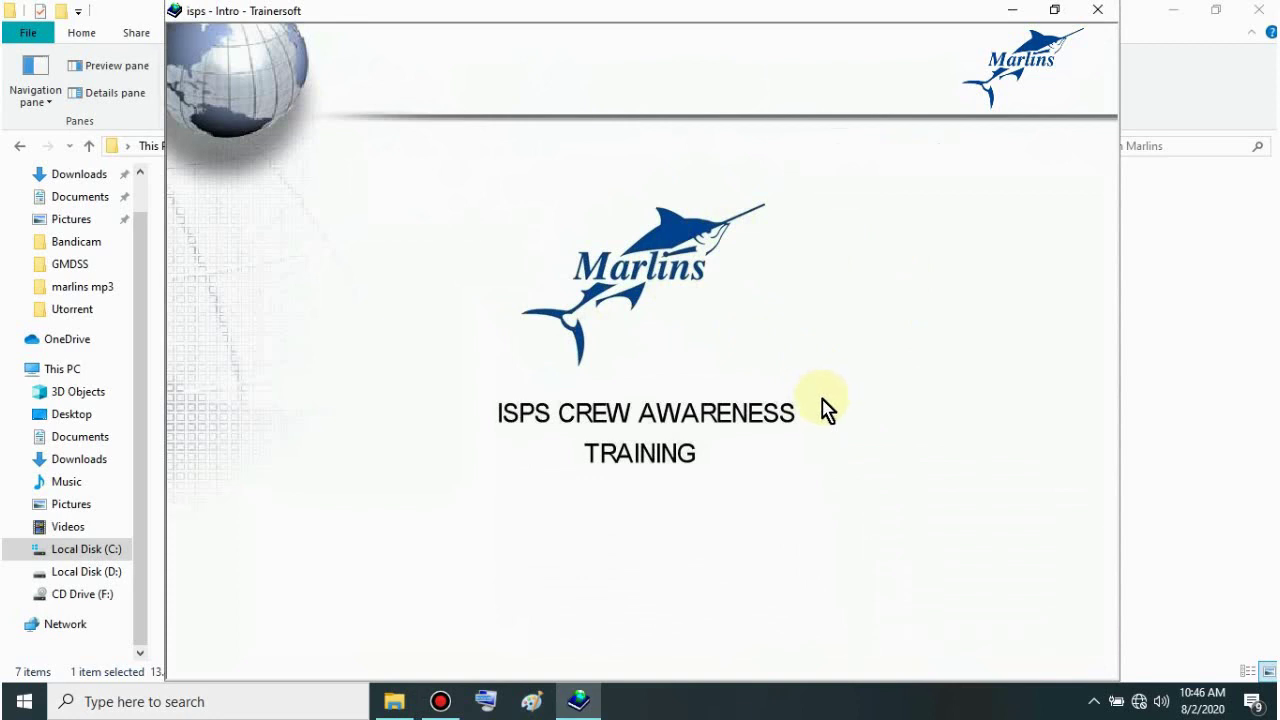
# View ISPS module 6, Training and Drills, up to page 6.1.2 and close the course
pyautogui.click(826, 410)
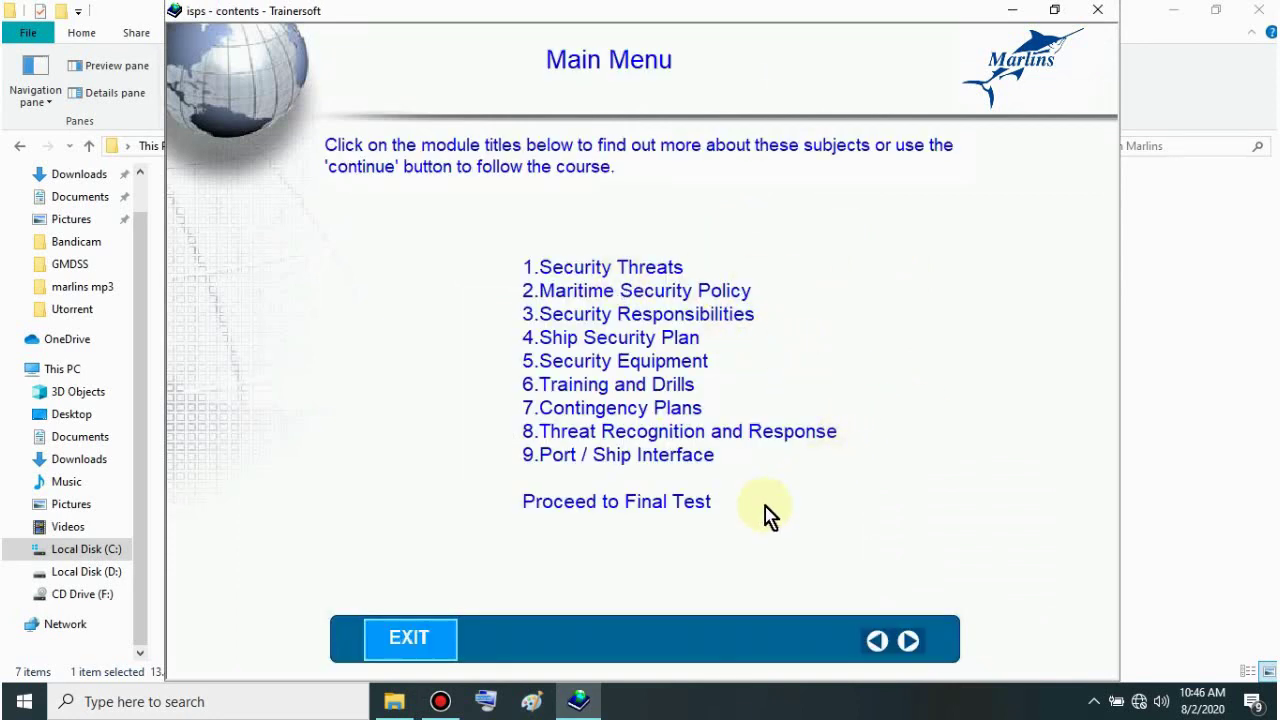
pyautogui.click(601, 385)
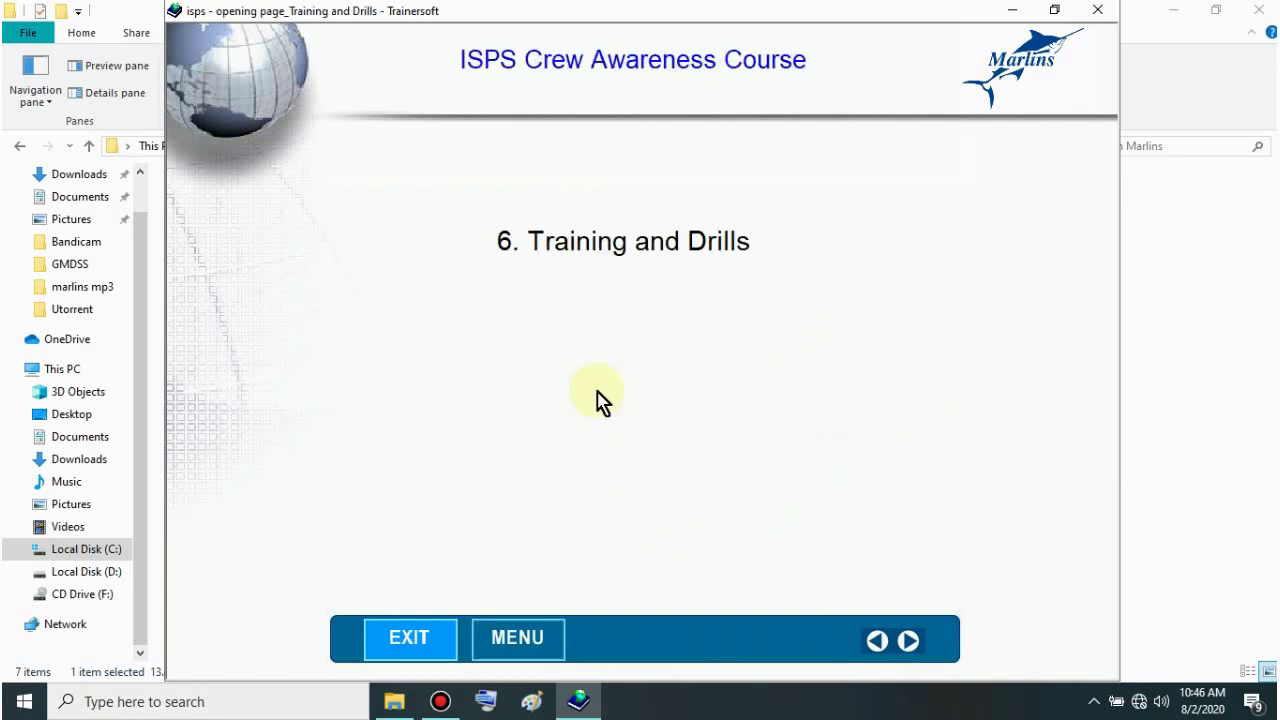
pyautogui.click(909, 641)
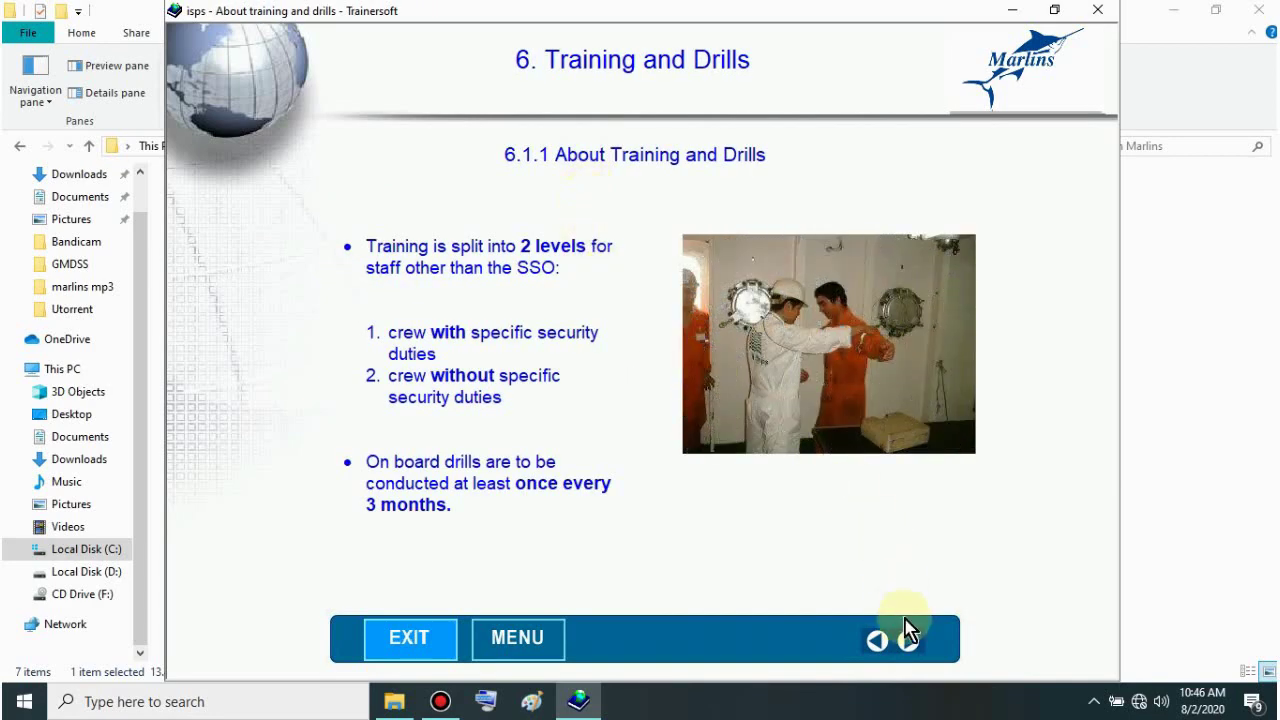
pyautogui.click(907, 641)
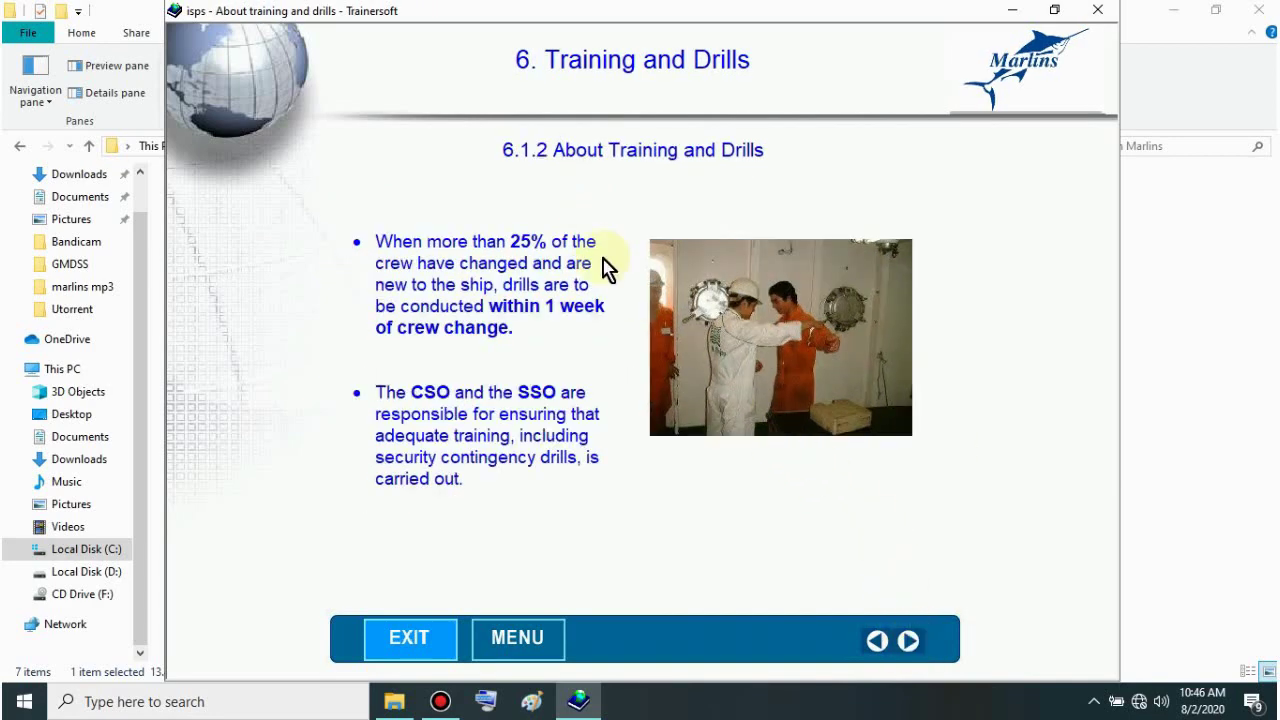
pyautogui.click(1100, 12)
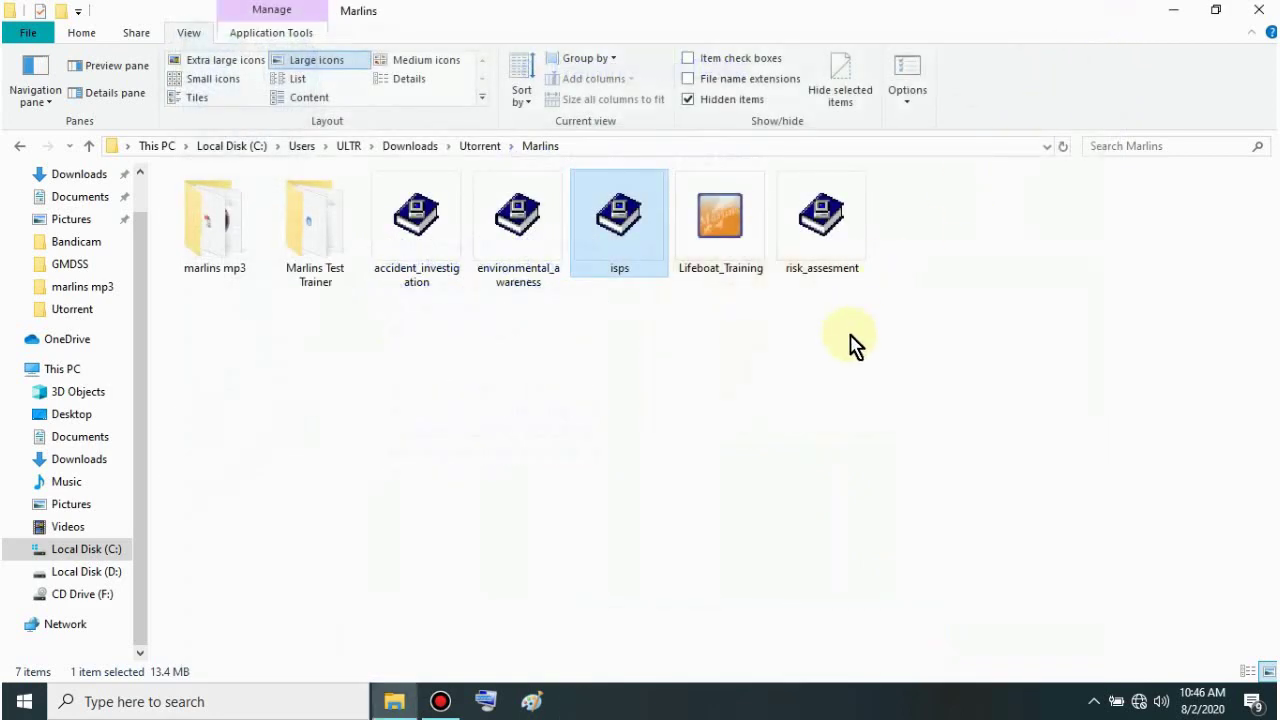
pyautogui.click(855, 343)
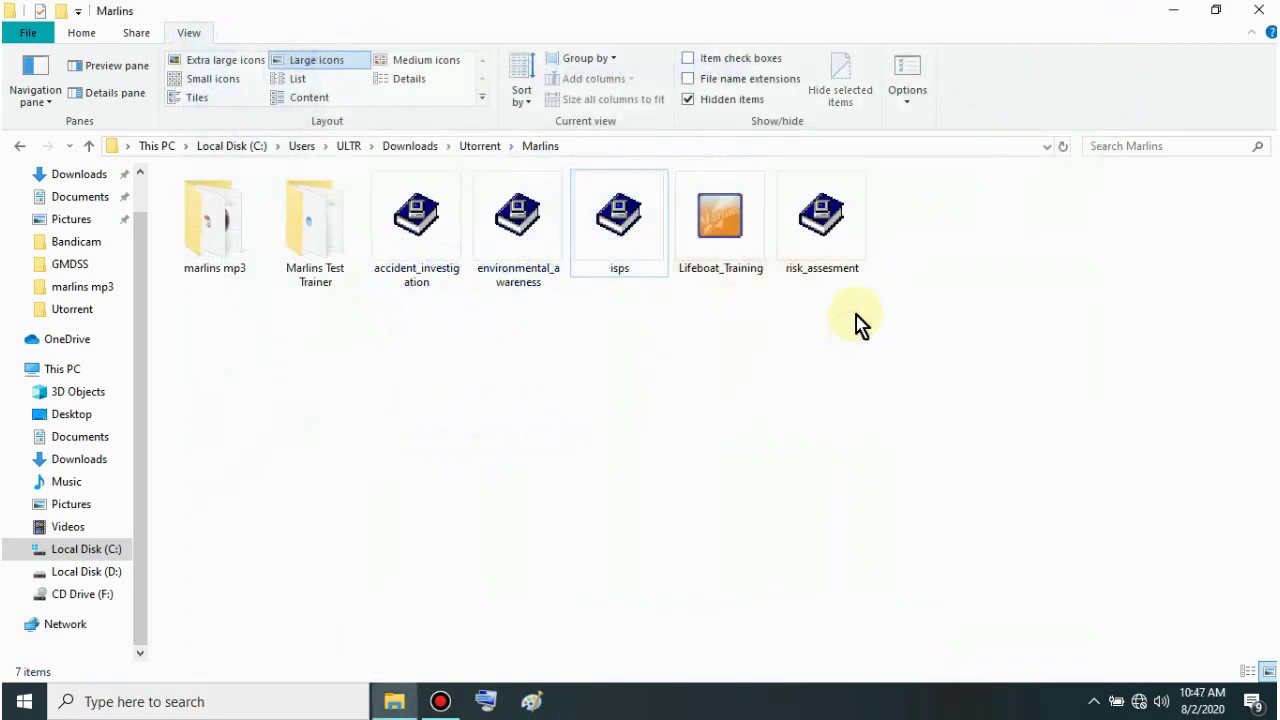
# Launch Lifeboat_Training from the Marlins folder and accept the end-user license agreement
pyautogui.rightClick(733, 255)
pyautogui.press('Escape')
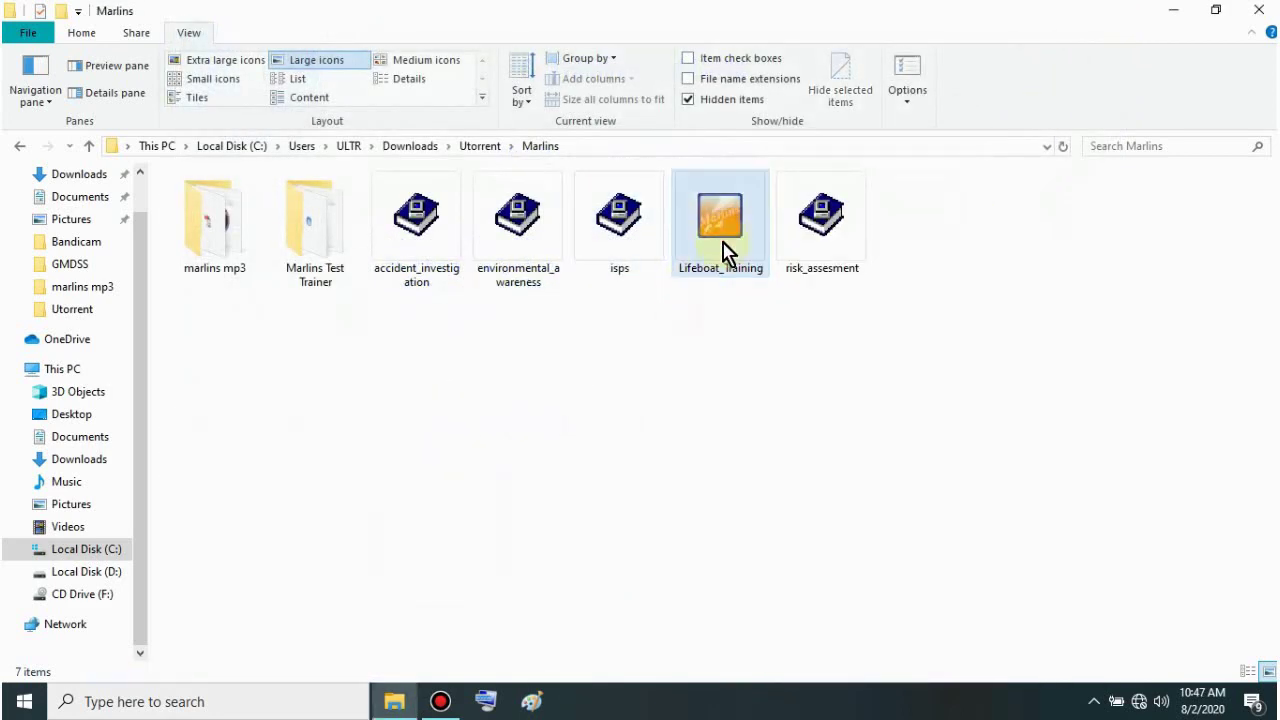
pyautogui.rightClick(726, 253)
pyautogui.click(768, 251)
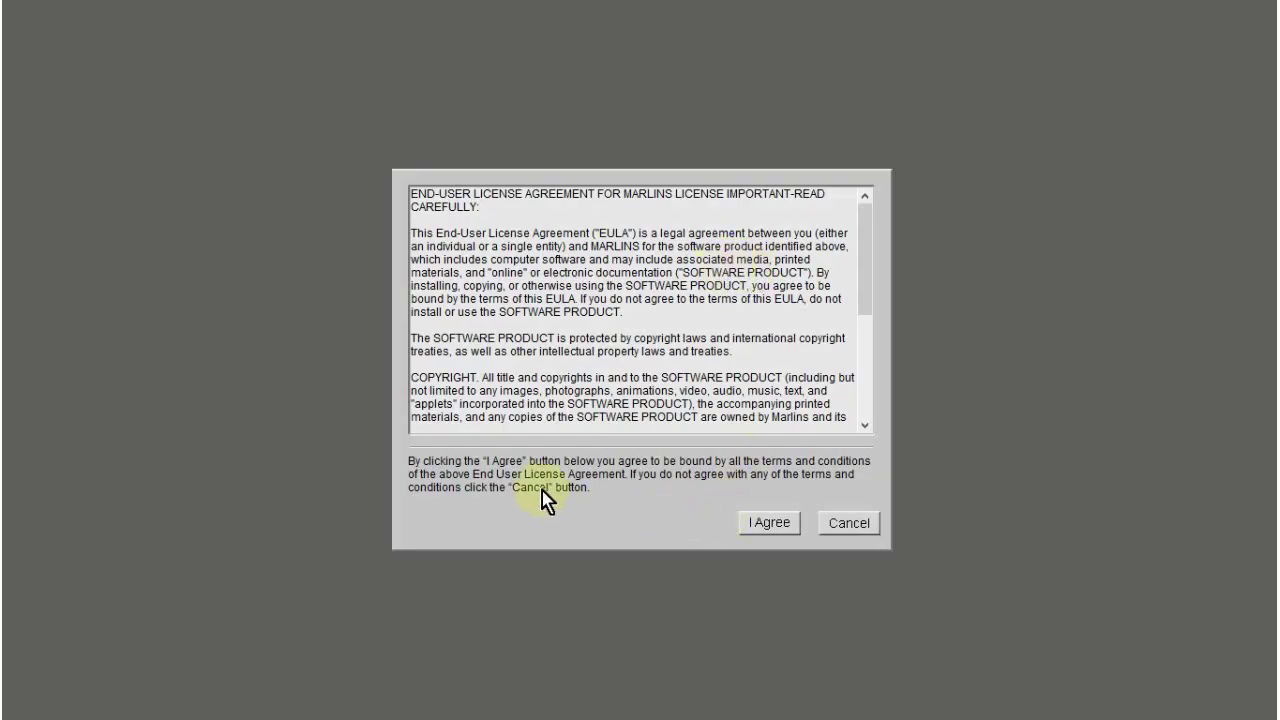
pyautogui.click(768, 524)
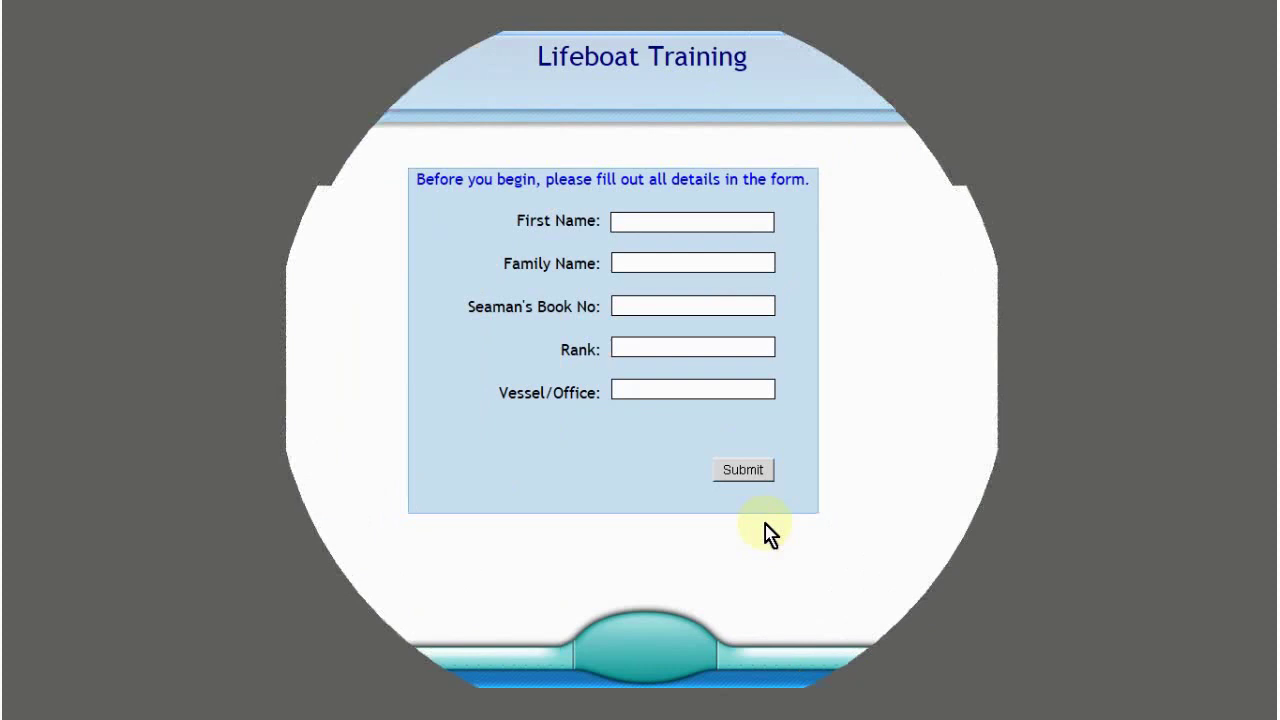
# Fill in the Lifeboat Training details form with "a", submit it and continue past the Introduction page
pyautogui.click(637, 222)
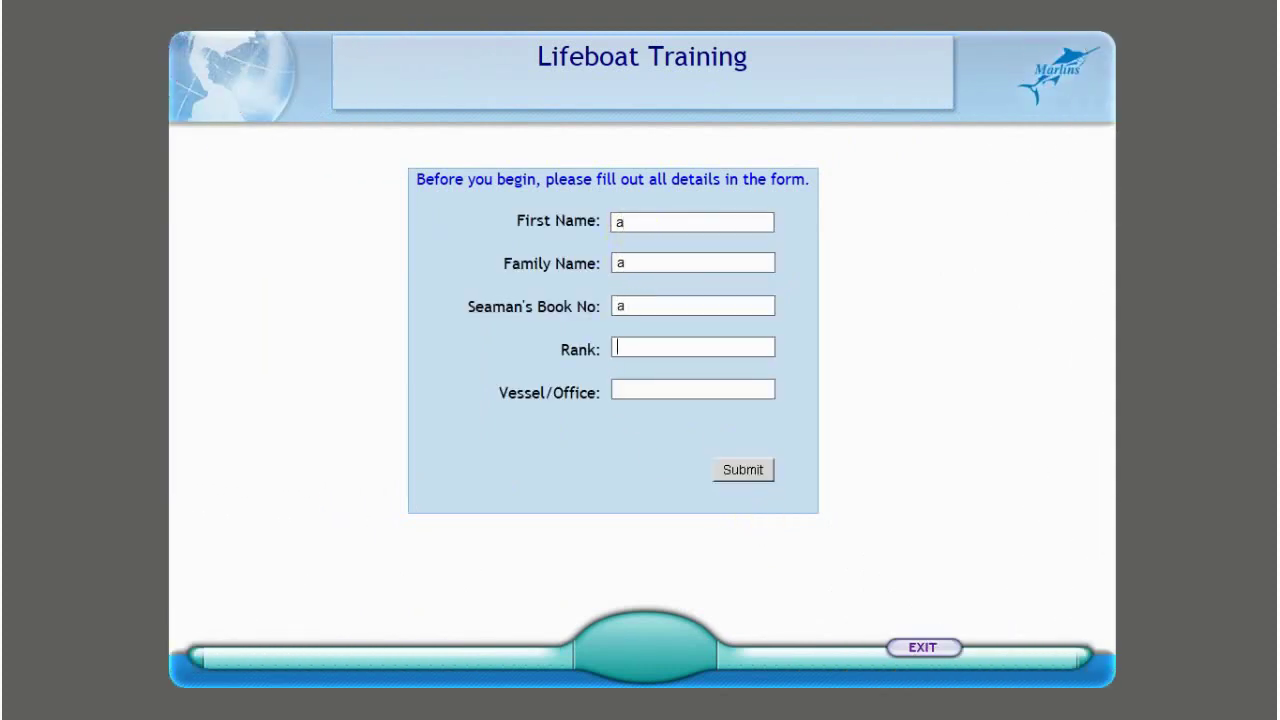
pyautogui.click(751, 478)
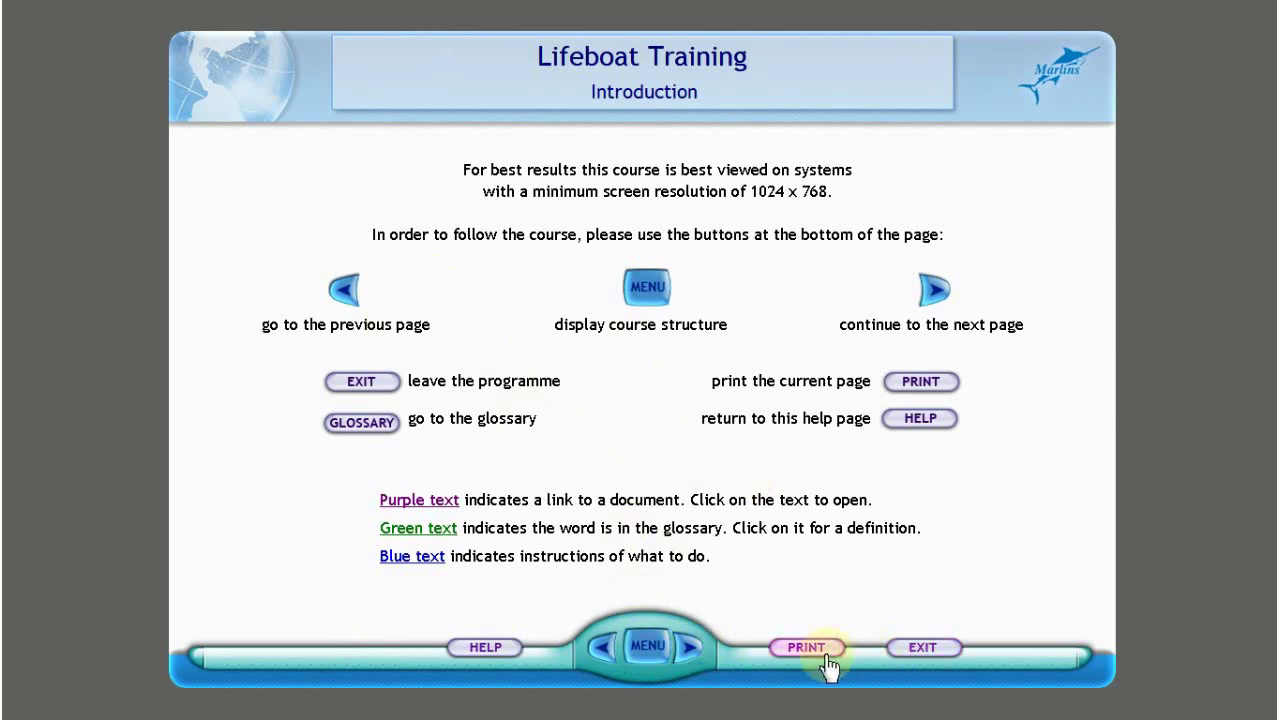
pyautogui.click(688, 652)
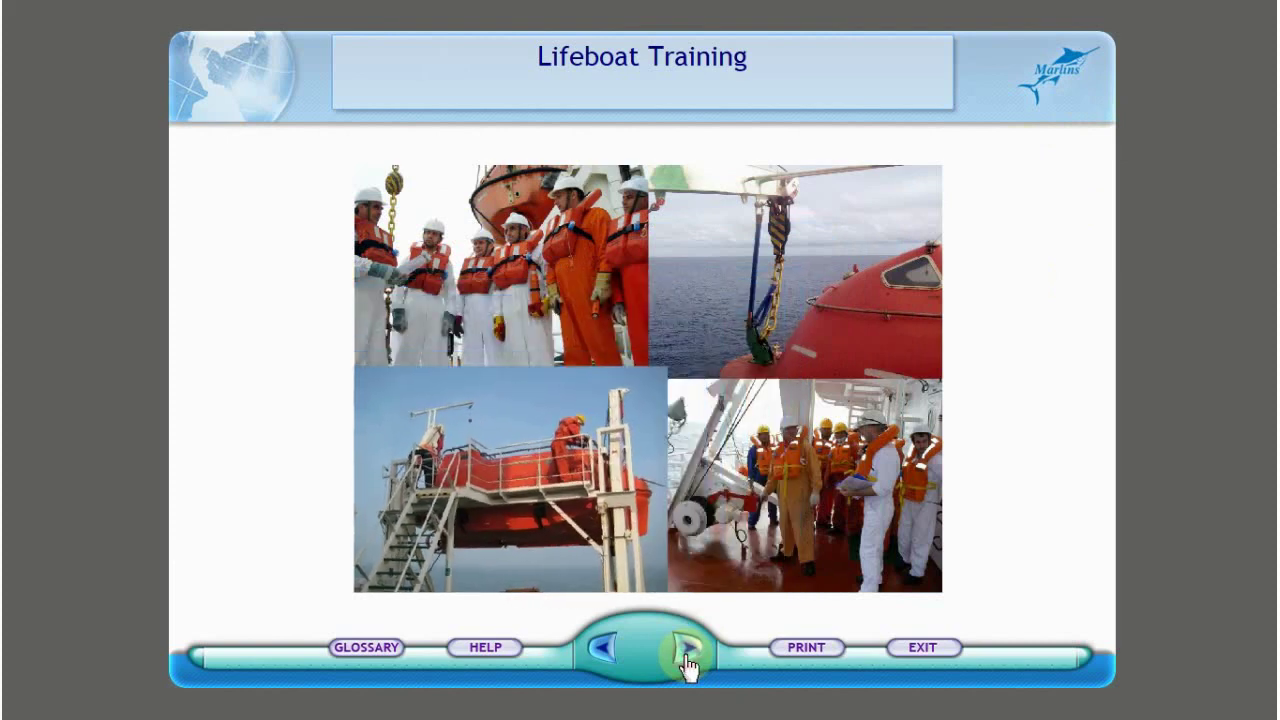
# Page through Lifeboat Training's module 3, Operating Procedure, to section 3.2 and quit the course
pyautogui.click(688, 652)
pyautogui.click(688, 652)
pyautogui.click(602, 648)
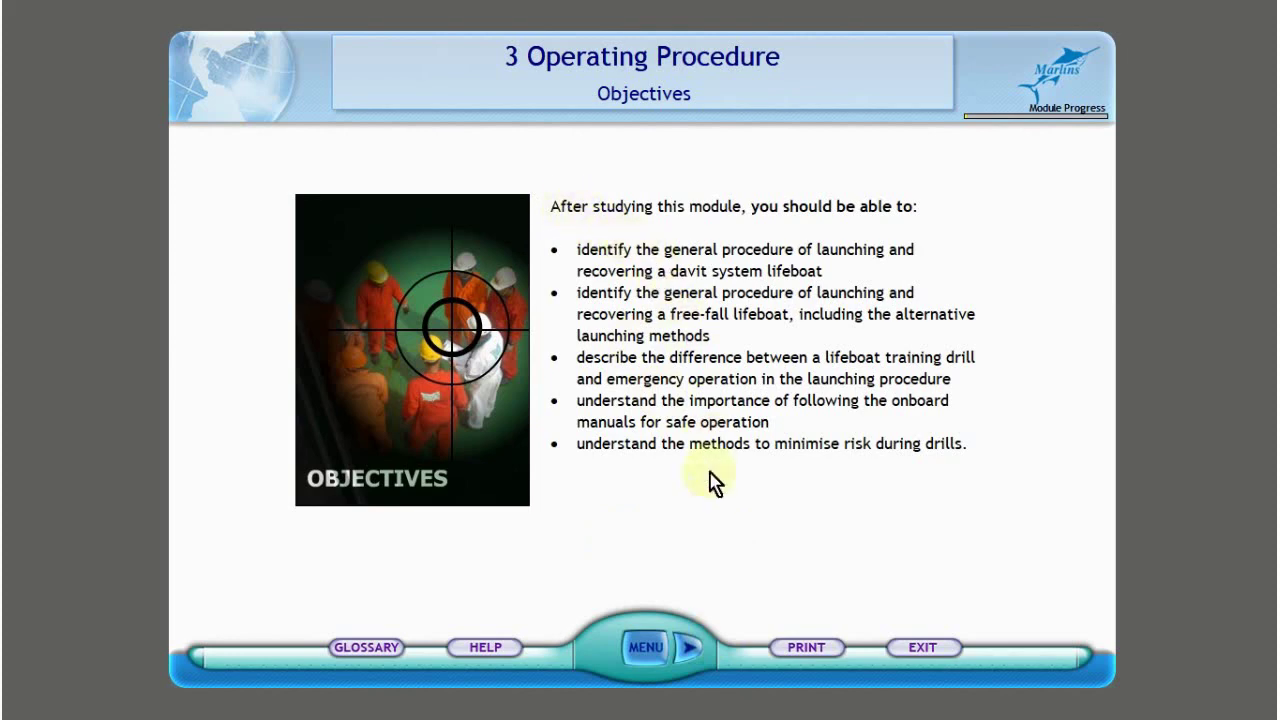
pyautogui.click(693, 650)
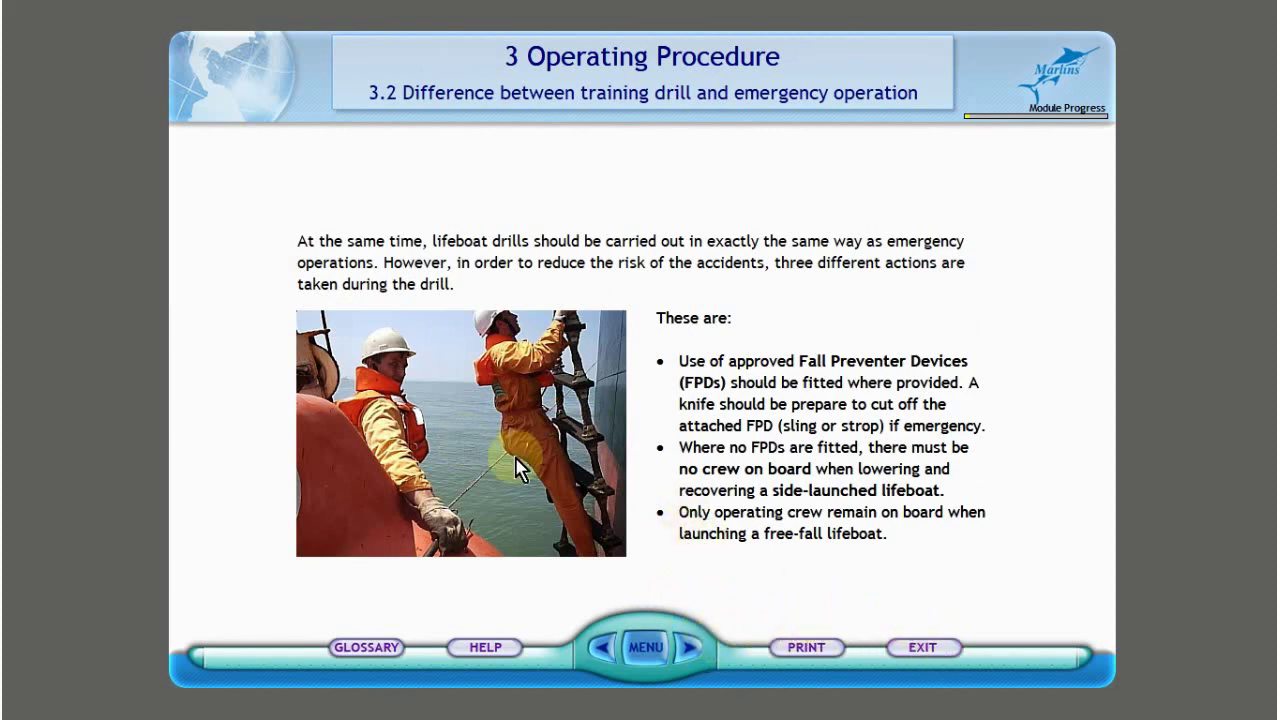
pyautogui.click(920, 648)
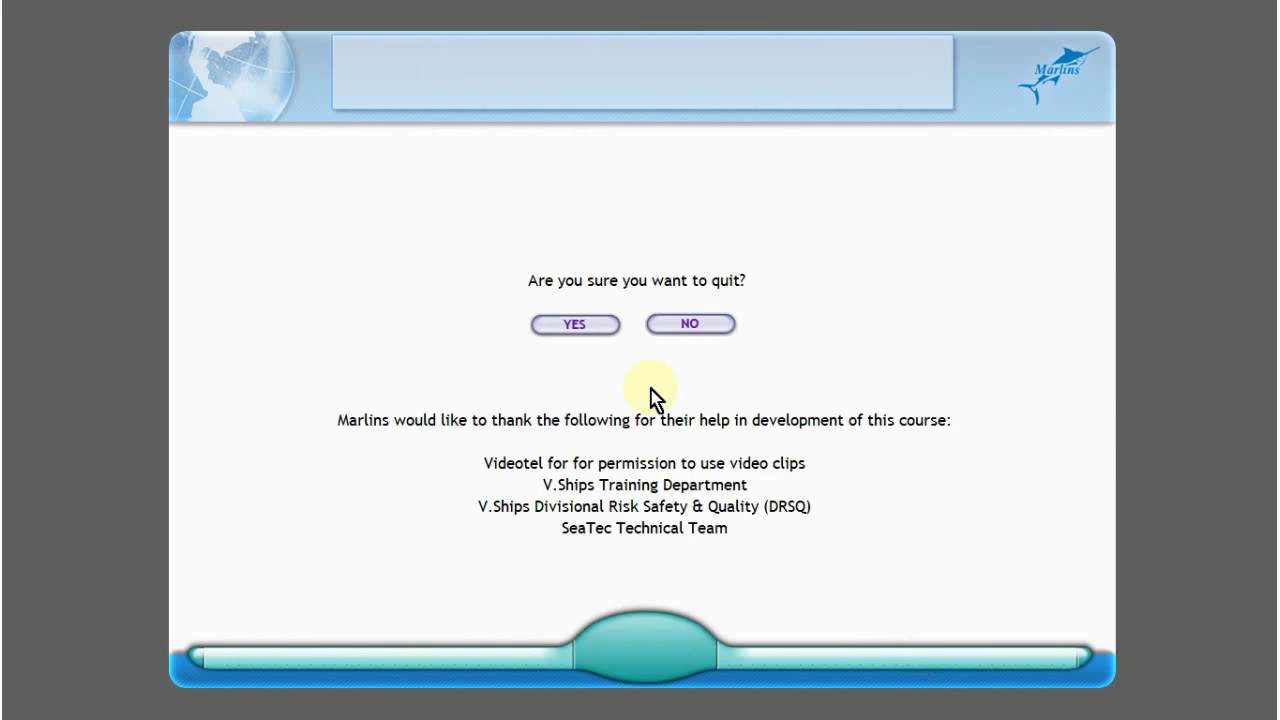
pyautogui.click(563, 328)
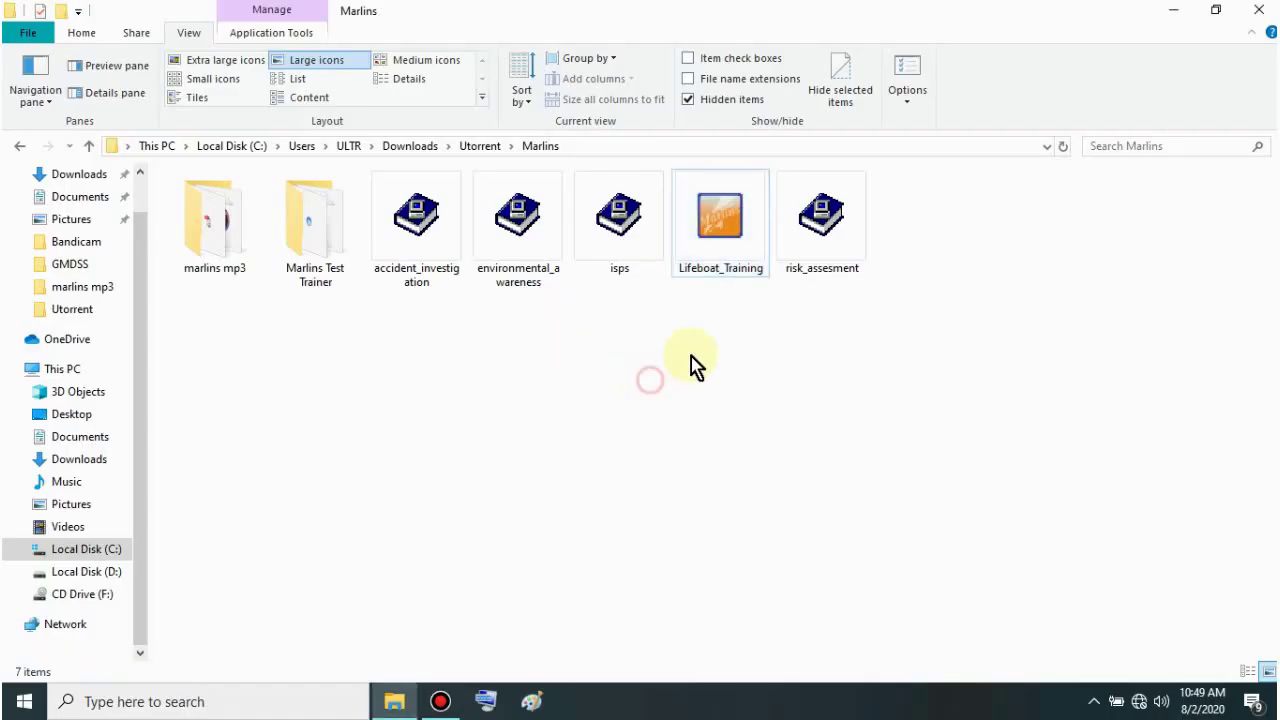
# Log in to the risk_assesment course with "a" in every field and display its Course Structure
pyautogui.doubleClick(825, 228)
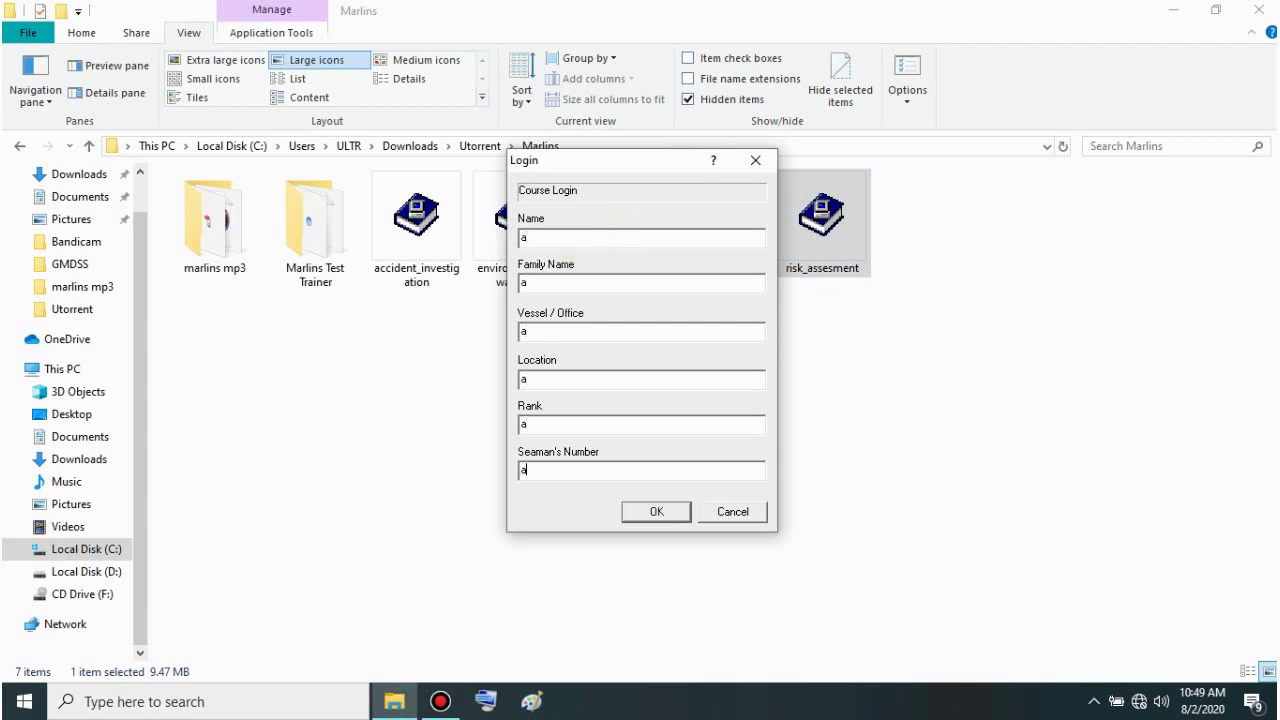
pyautogui.press('Return')
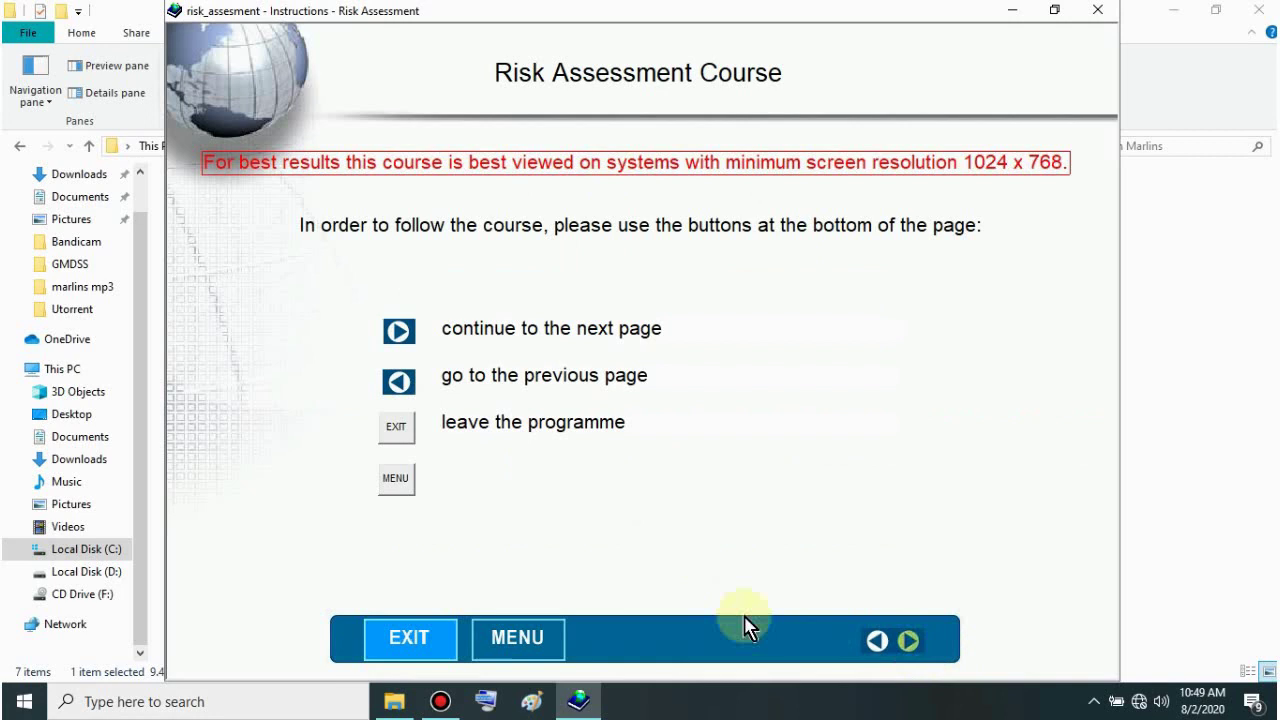
pyautogui.click(537, 643)
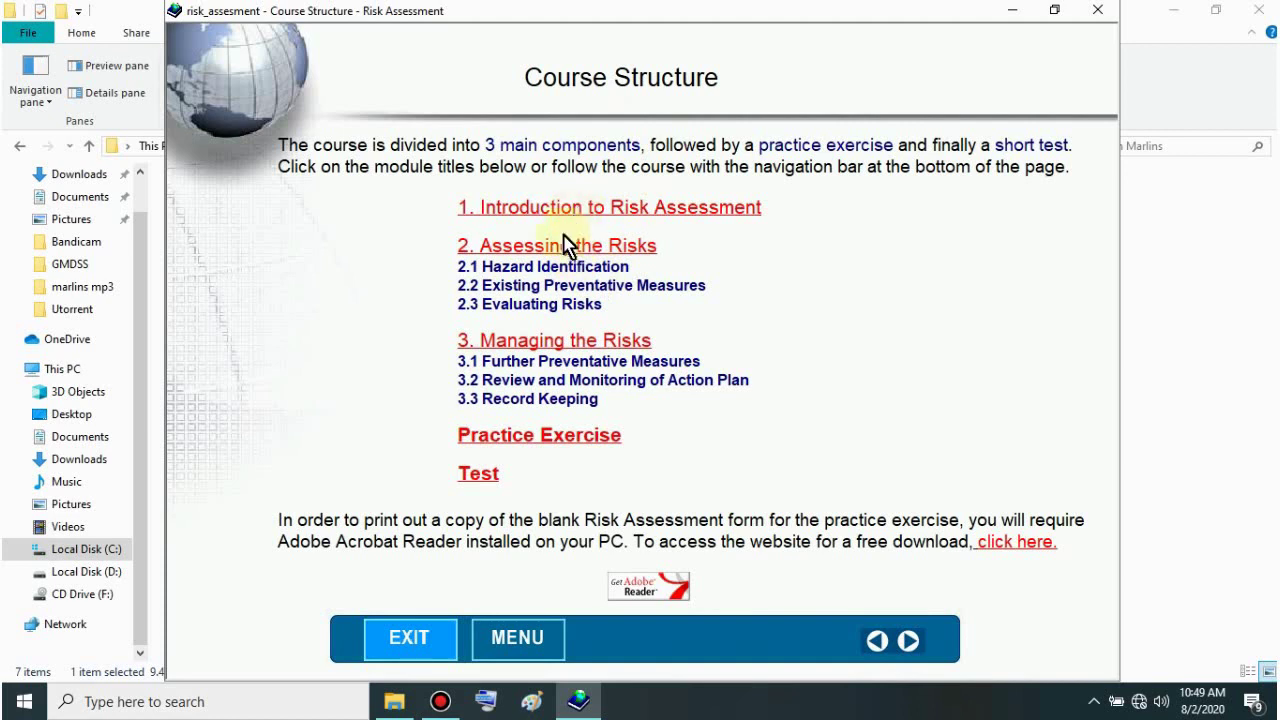
# Page through module 3, Managing the Risks, past the 3.3 Monitor and Review title and close the Risk Assessment course
pyautogui.click(526, 345)
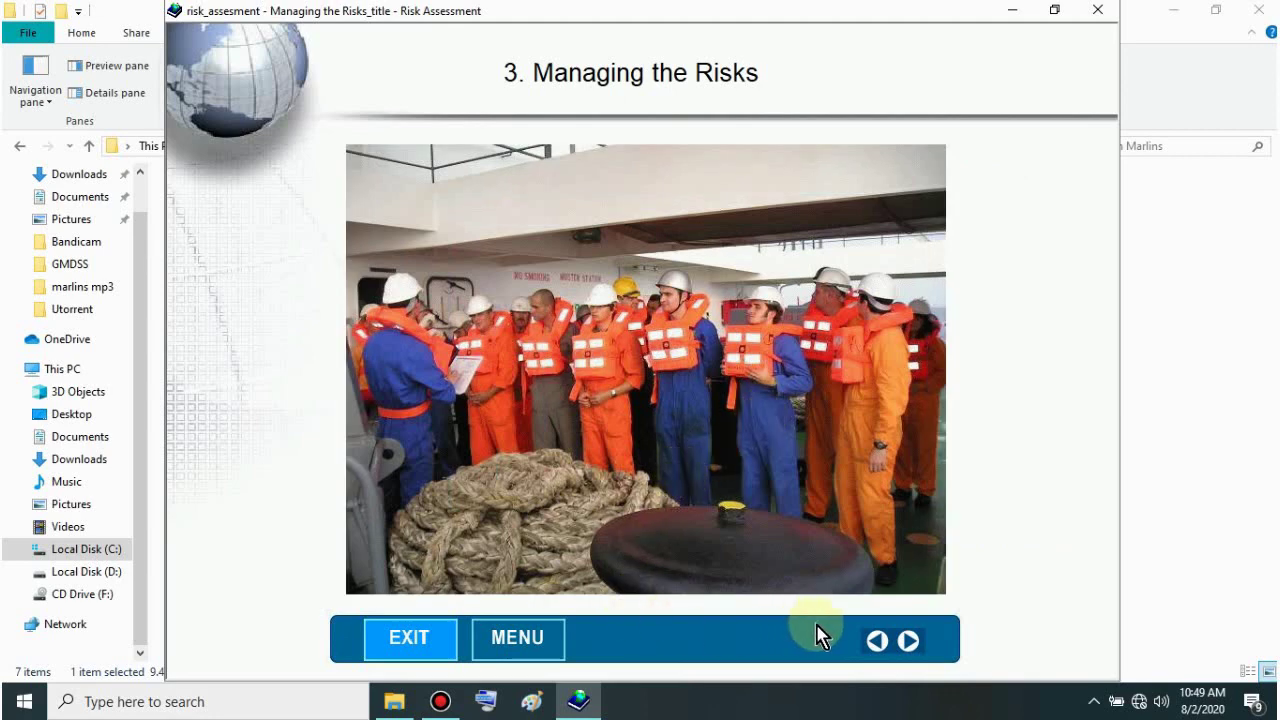
pyautogui.click(910, 642)
pyautogui.click(910, 642)
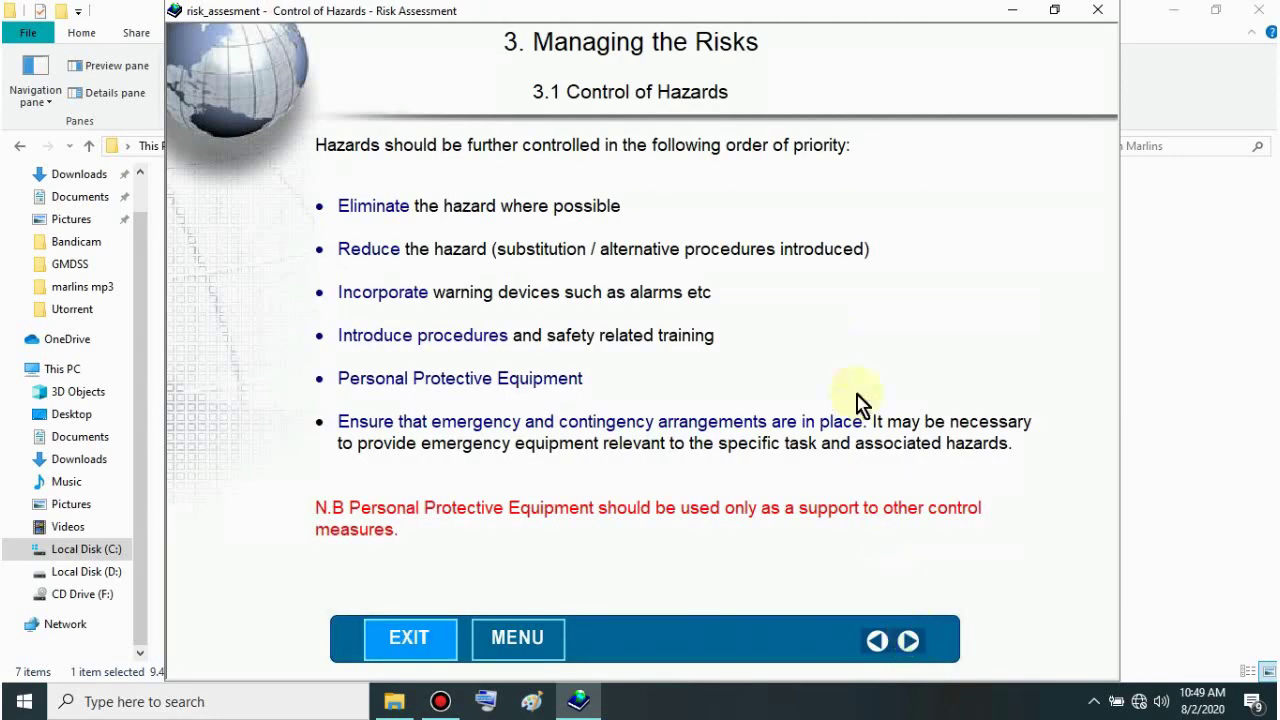
pyautogui.click(908, 640)
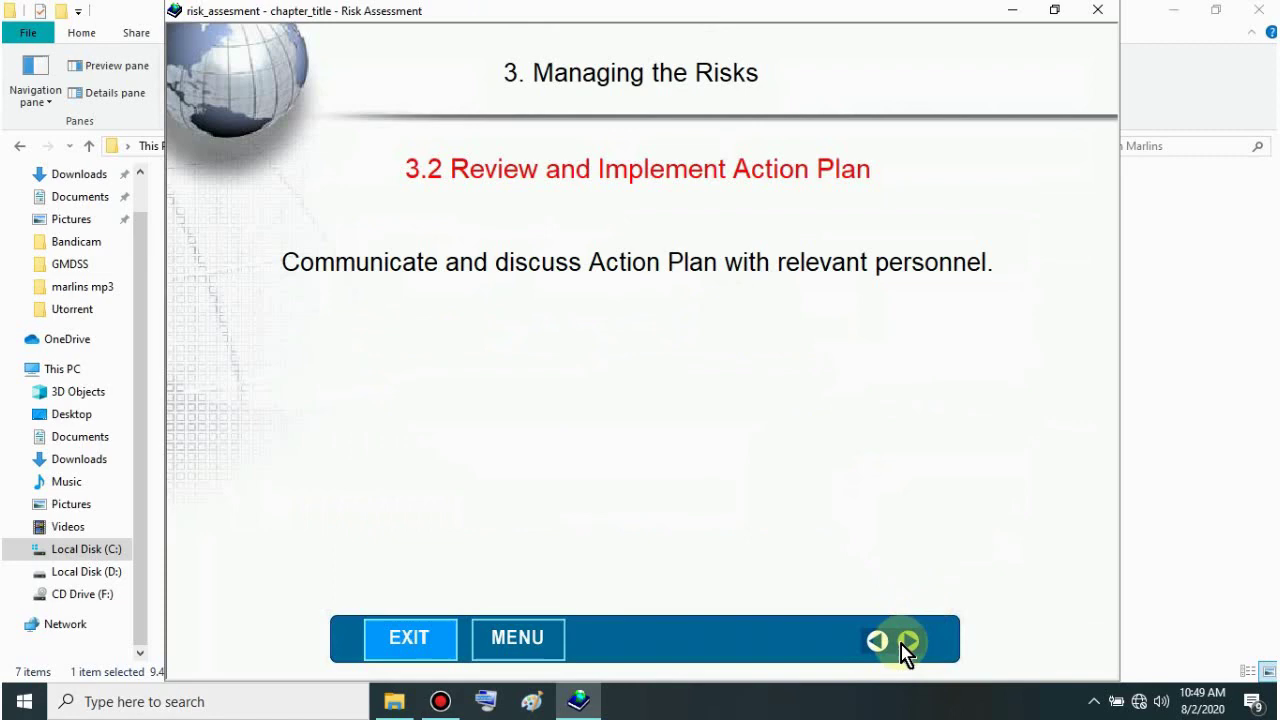
pyautogui.click(906, 643)
pyautogui.click(908, 641)
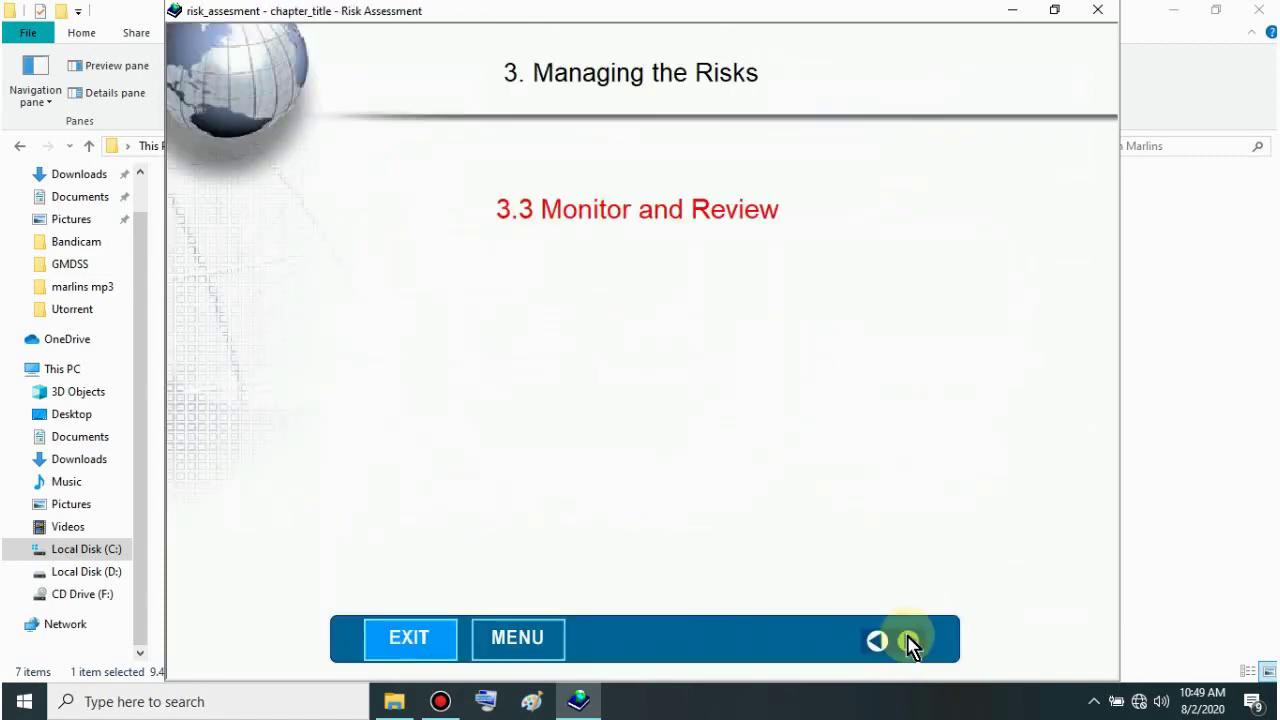
pyautogui.click(908, 642)
pyautogui.click(1097, 10)
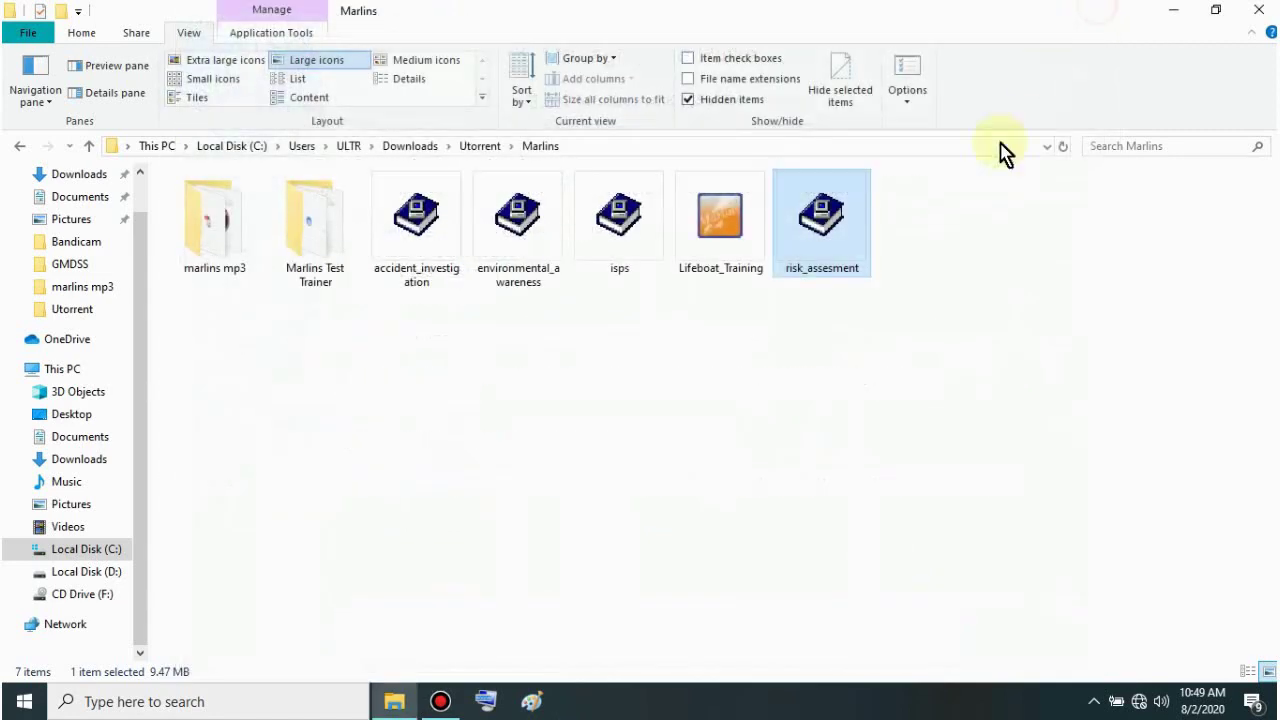
# Open the Marlins Test Trainer folder containing the MarlinsTestTrainer application
pyautogui.click(843, 482)
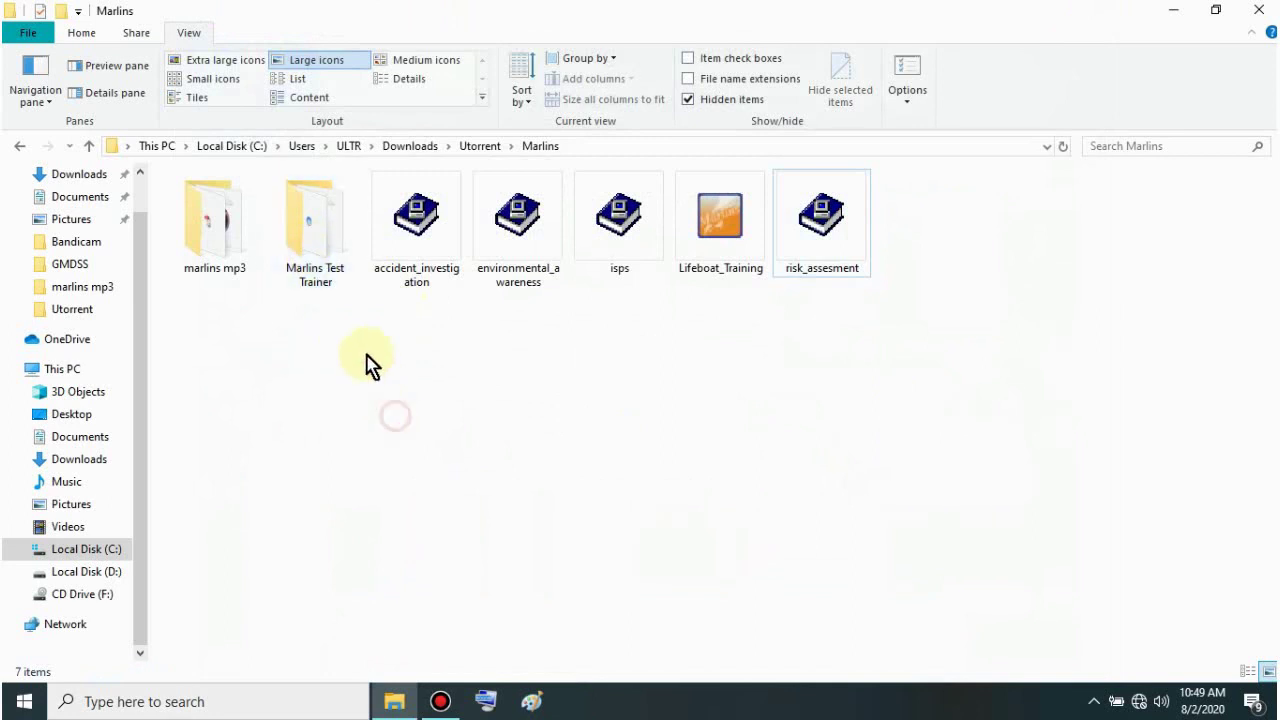
pyautogui.doubleClick(324, 226)
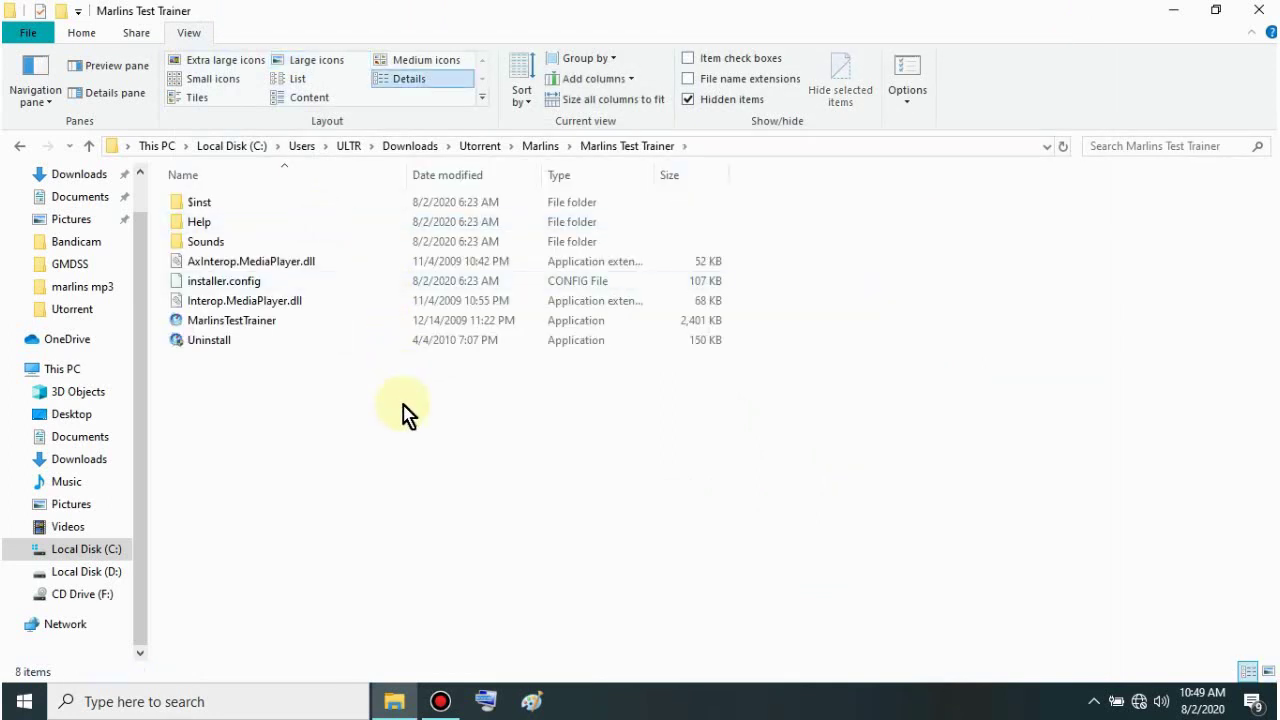
pyautogui.click(230, 326)
pyautogui.click(90, 148)
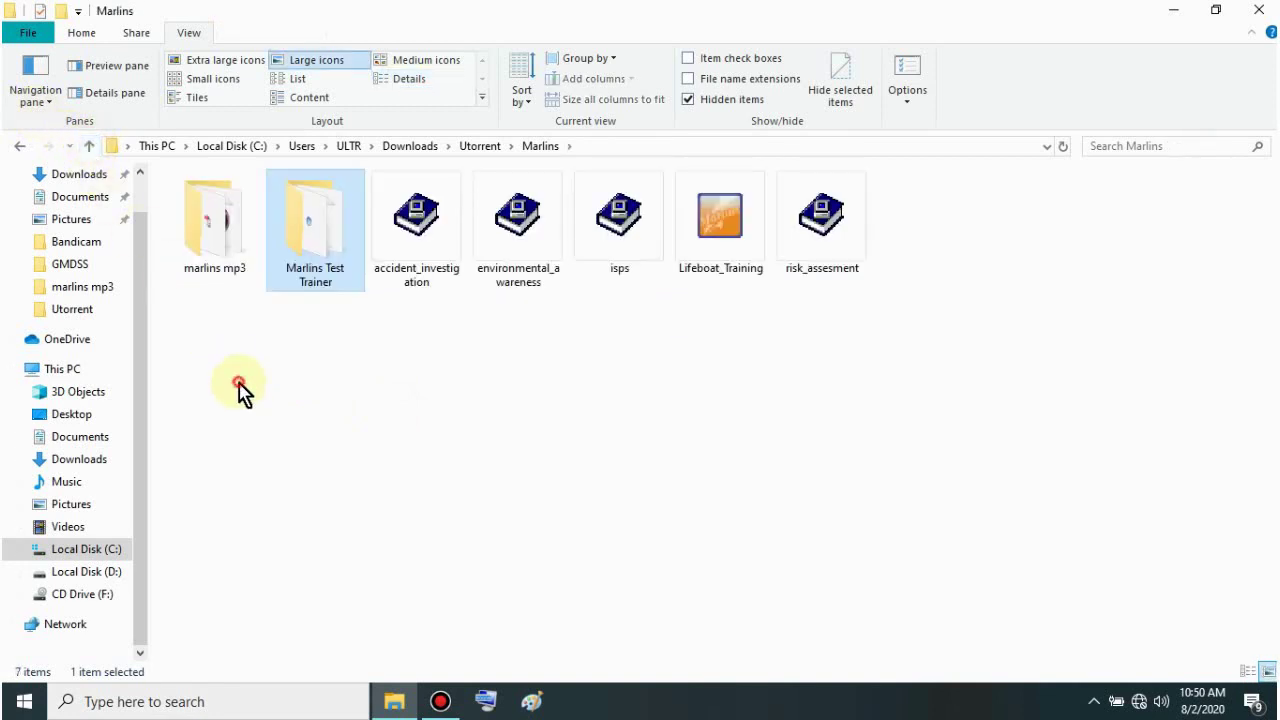
pyautogui.rightClick(325, 232)
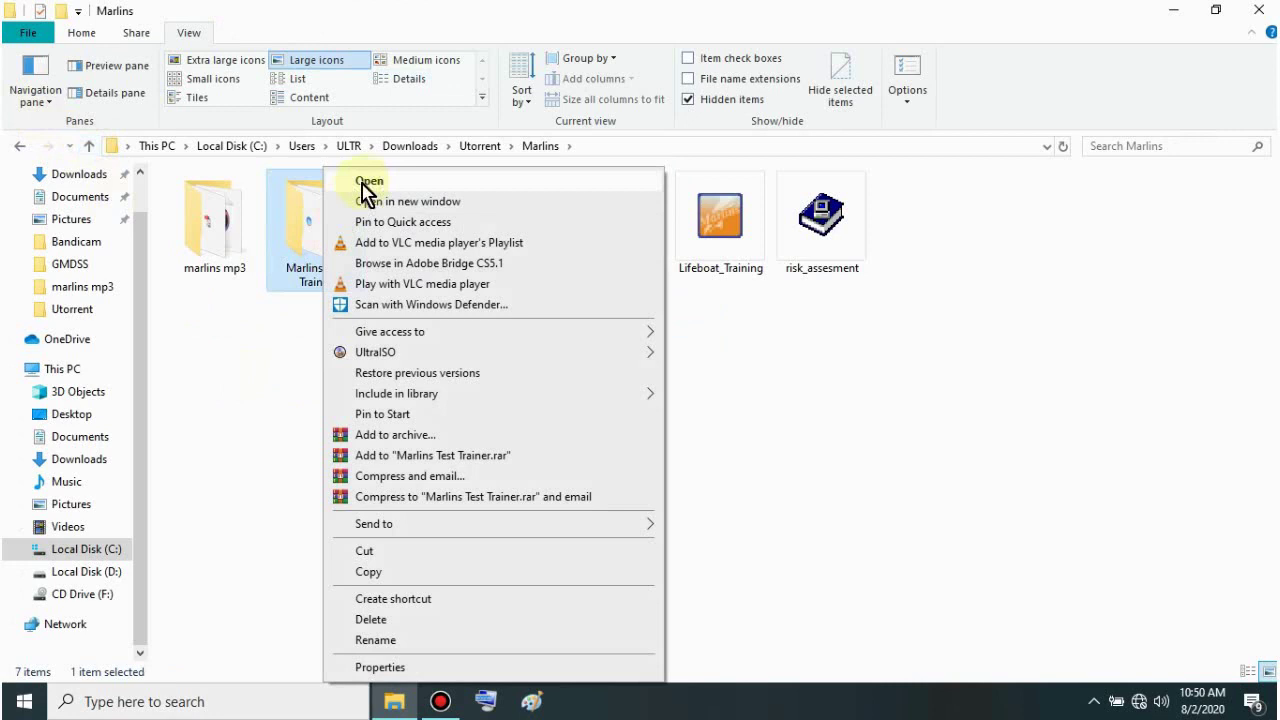
pyautogui.click(360, 182)
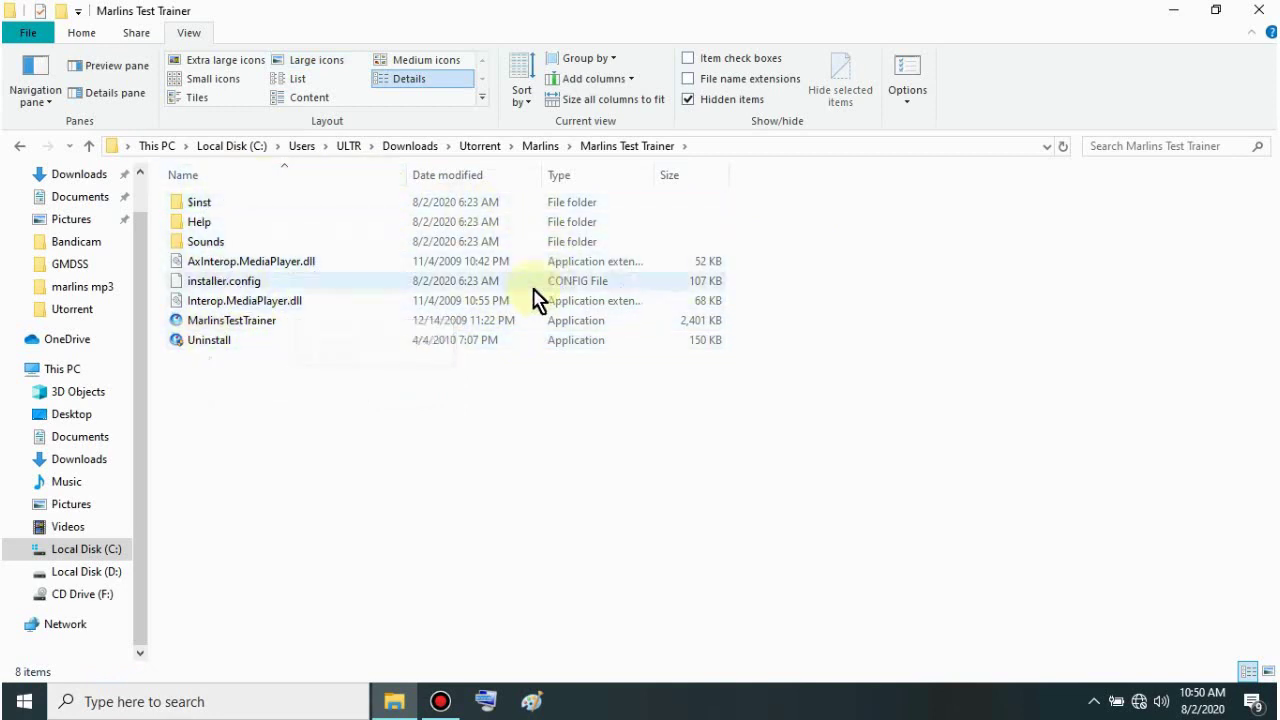
# Launch the MarlinsTestTrainer application and open question 1 of the Listening section
pyautogui.rightClick(250, 332)
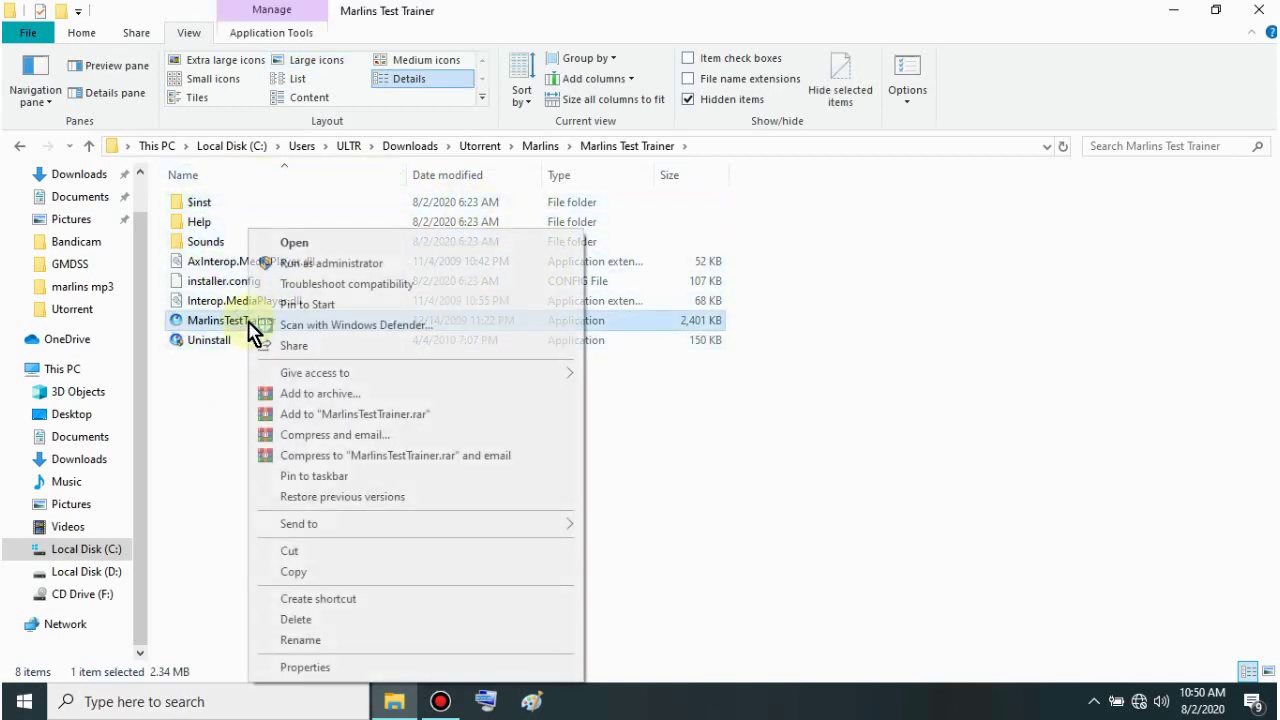
pyautogui.click(292, 243)
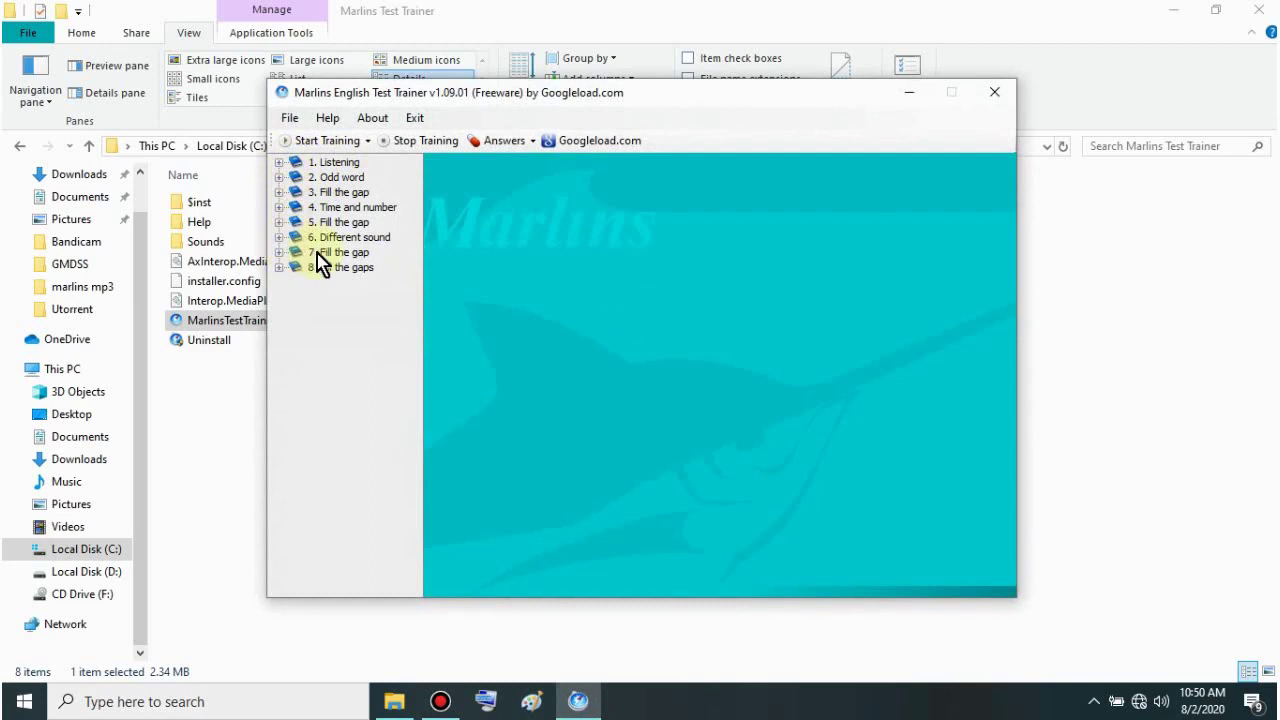
pyautogui.click(280, 163)
pyautogui.moveTo(414, 220); pyautogui.dragTo(429, 194)
pyautogui.click(347, 178)
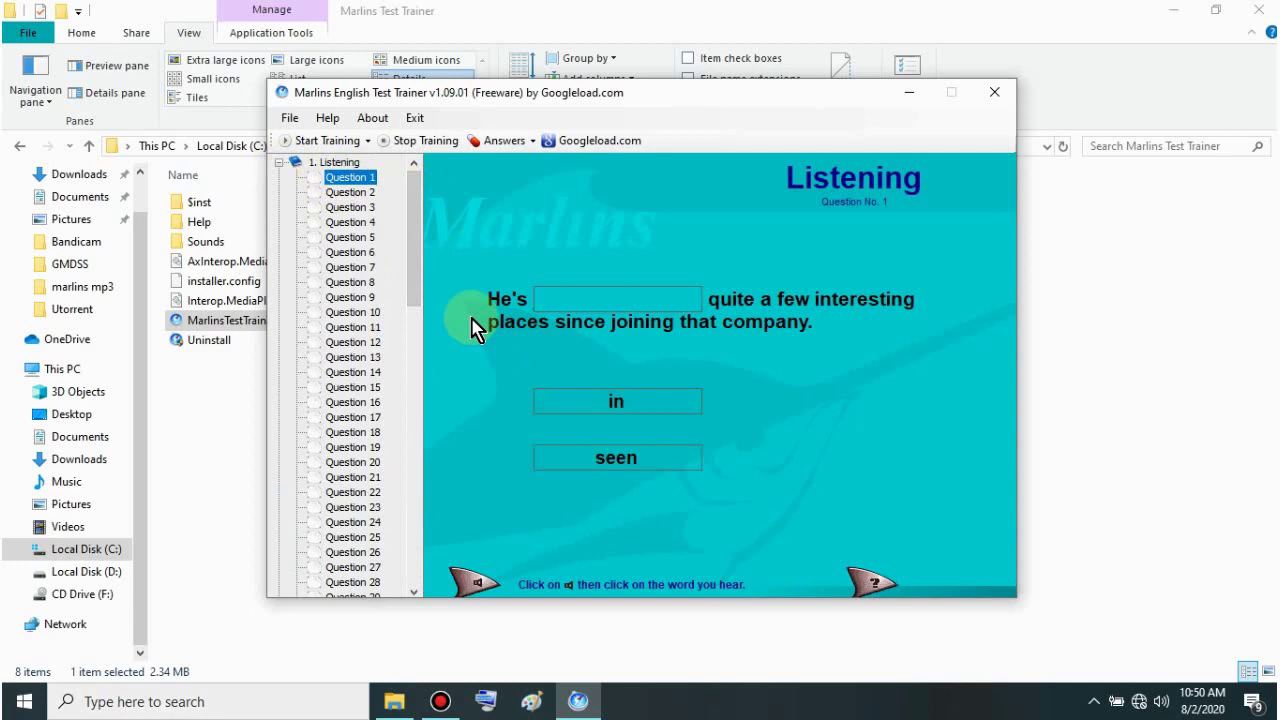
# Play the audio of Listening questions 1 and 2, answering "in" for the first and "oil" followed by "all" for the second
pyautogui.click(485, 577)
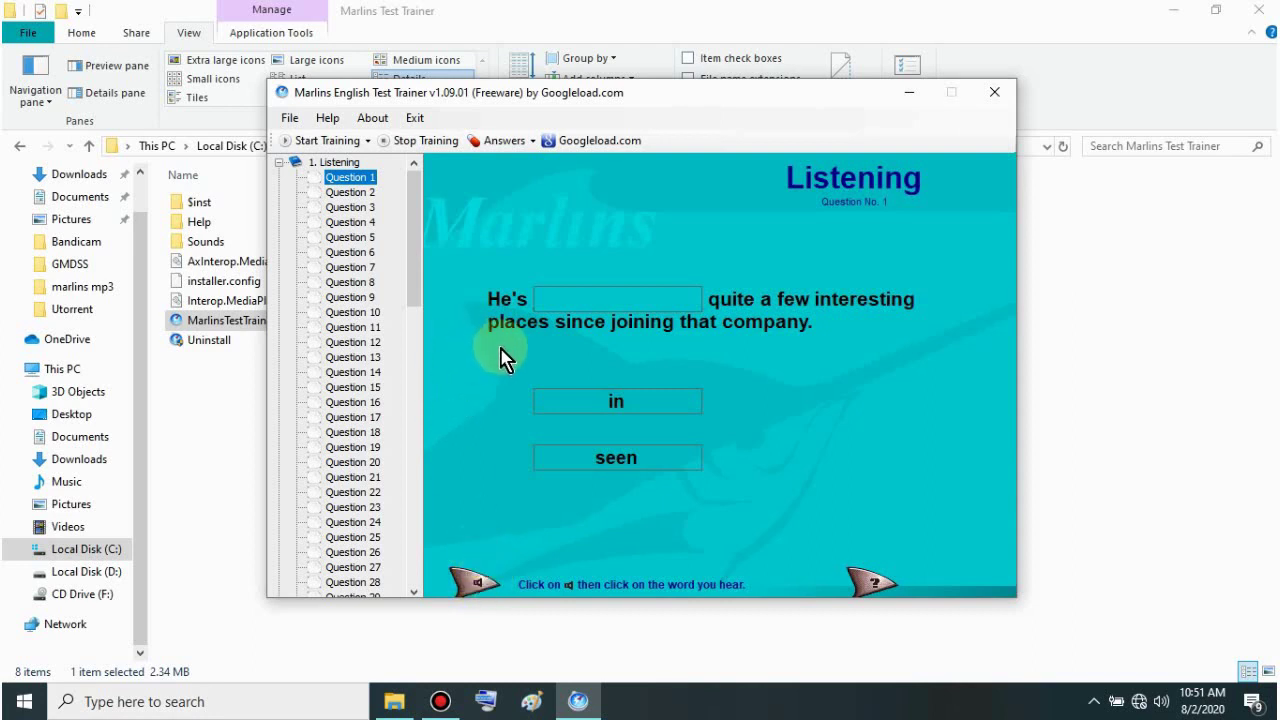
pyautogui.click(630, 405)
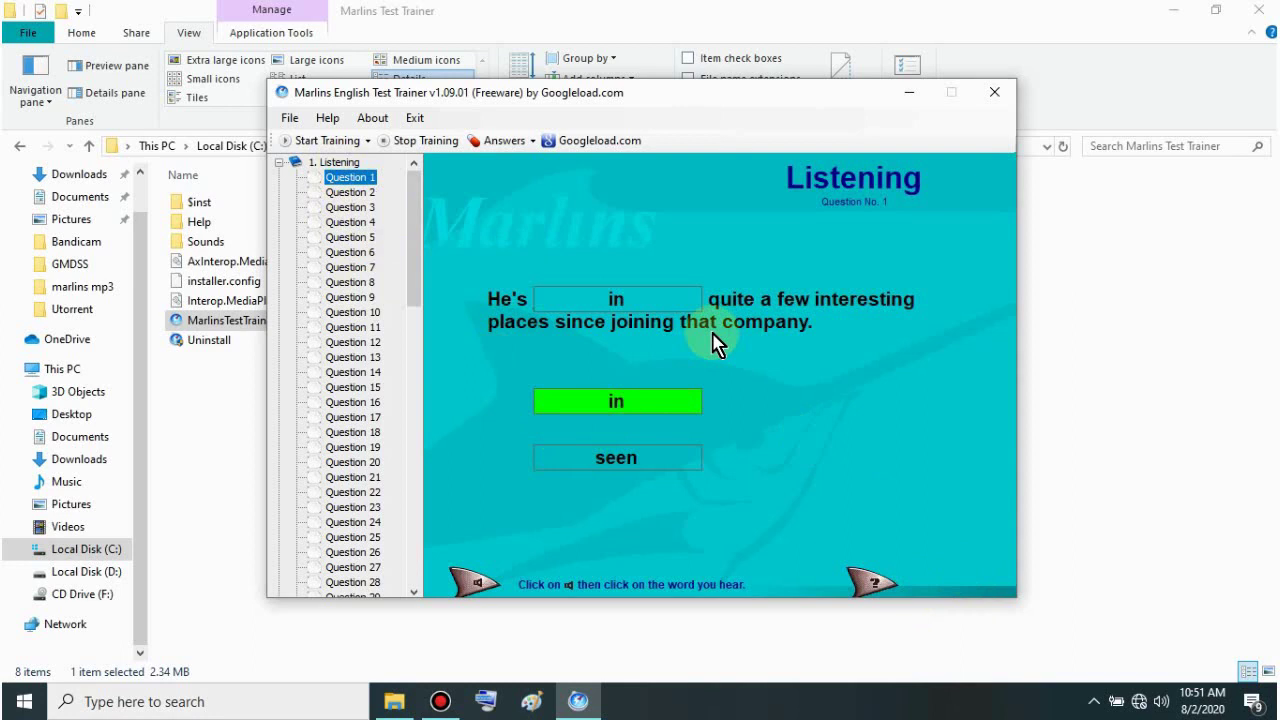
pyautogui.click(349, 193)
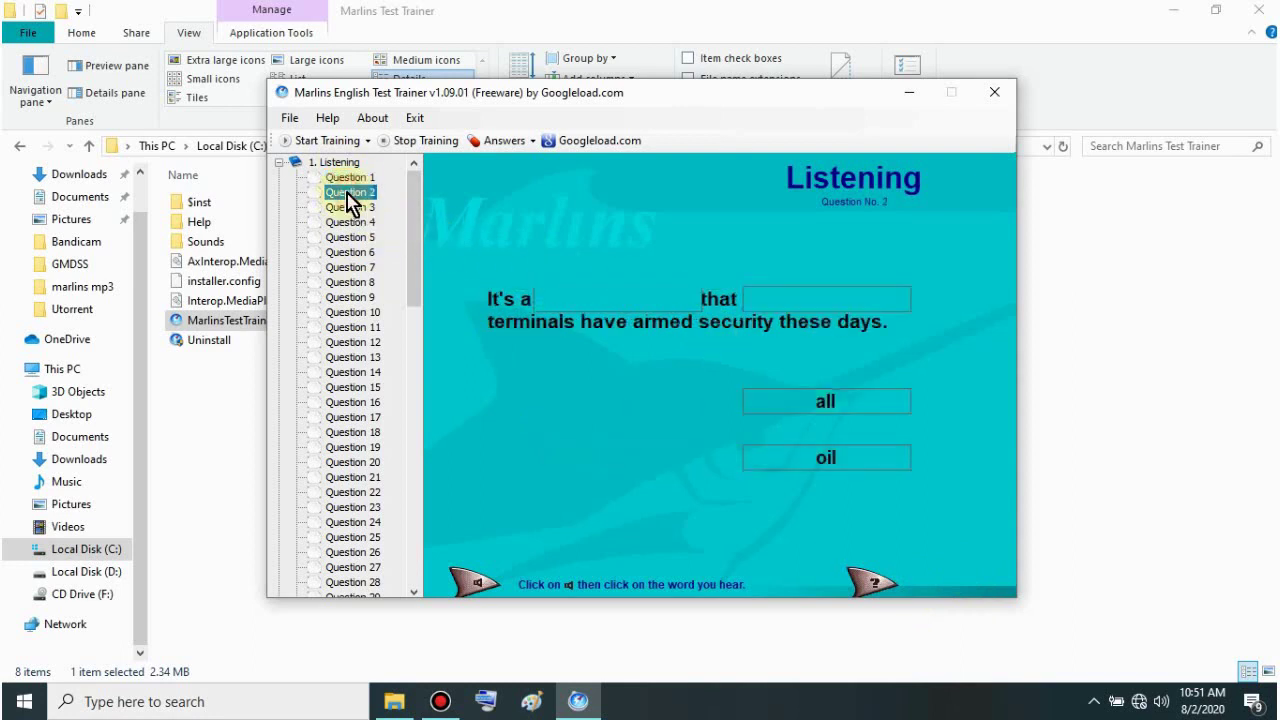
pyautogui.click(479, 590)
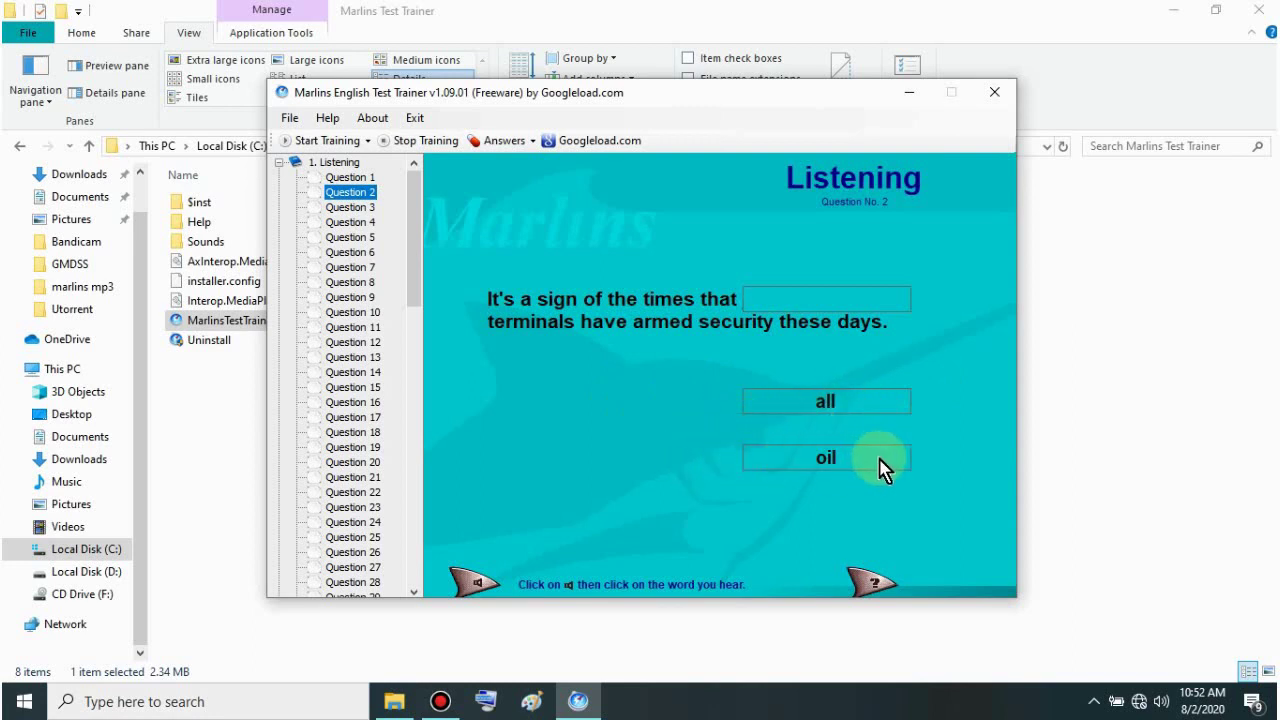
pyautogui.click(848, 464)
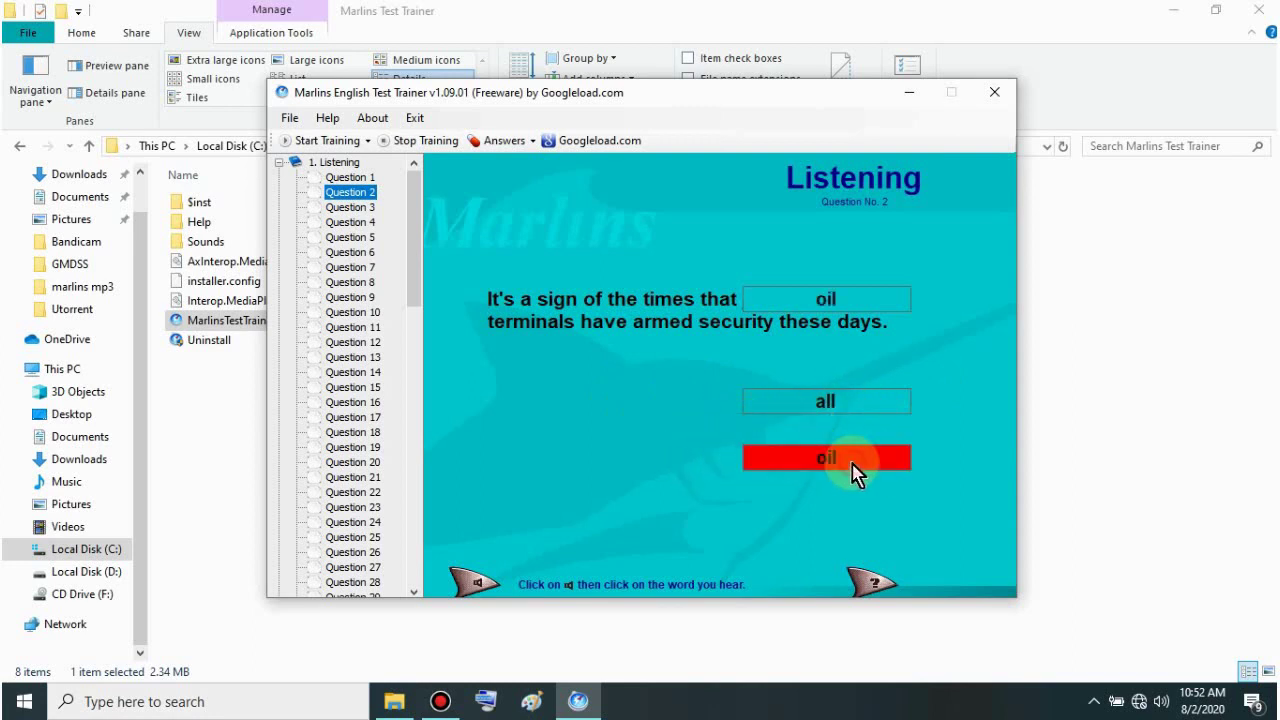
pyautogui.click(827, 404)
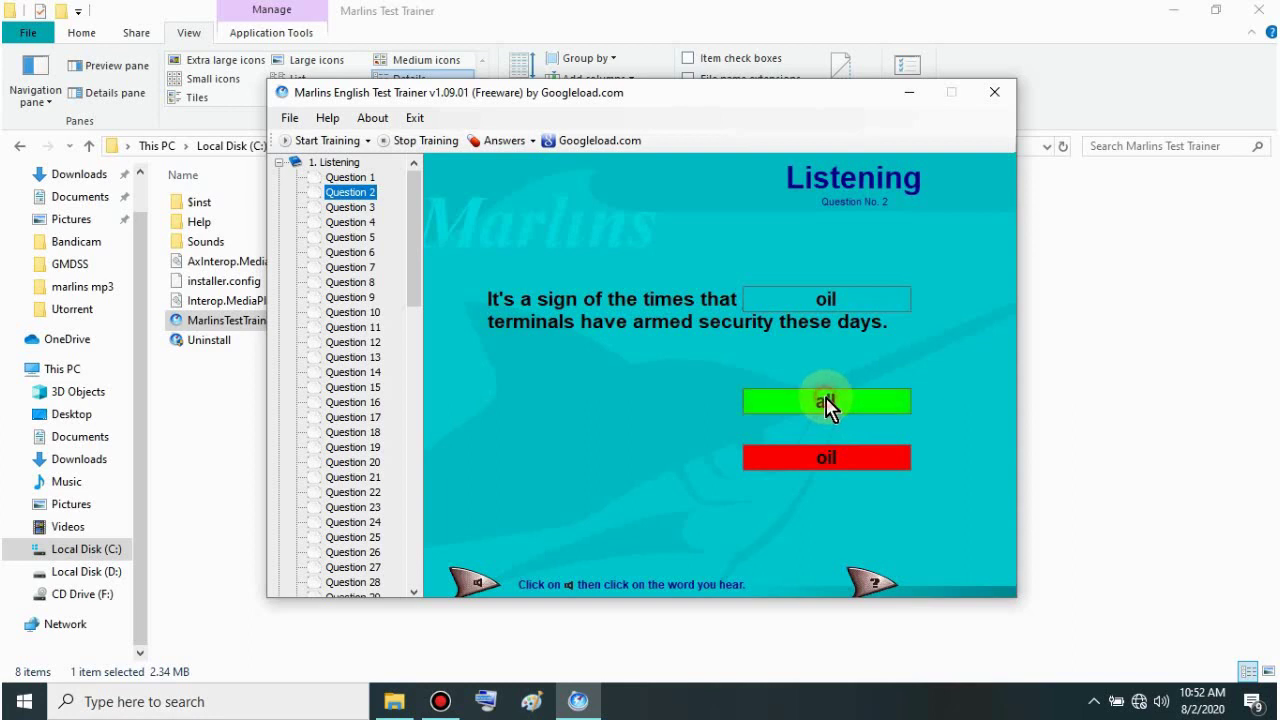
# Play Listening question 3, answer it with "long" and collapse the Listening section
pyautogui.click(355, 208)
pyautogui.click(477, 588)
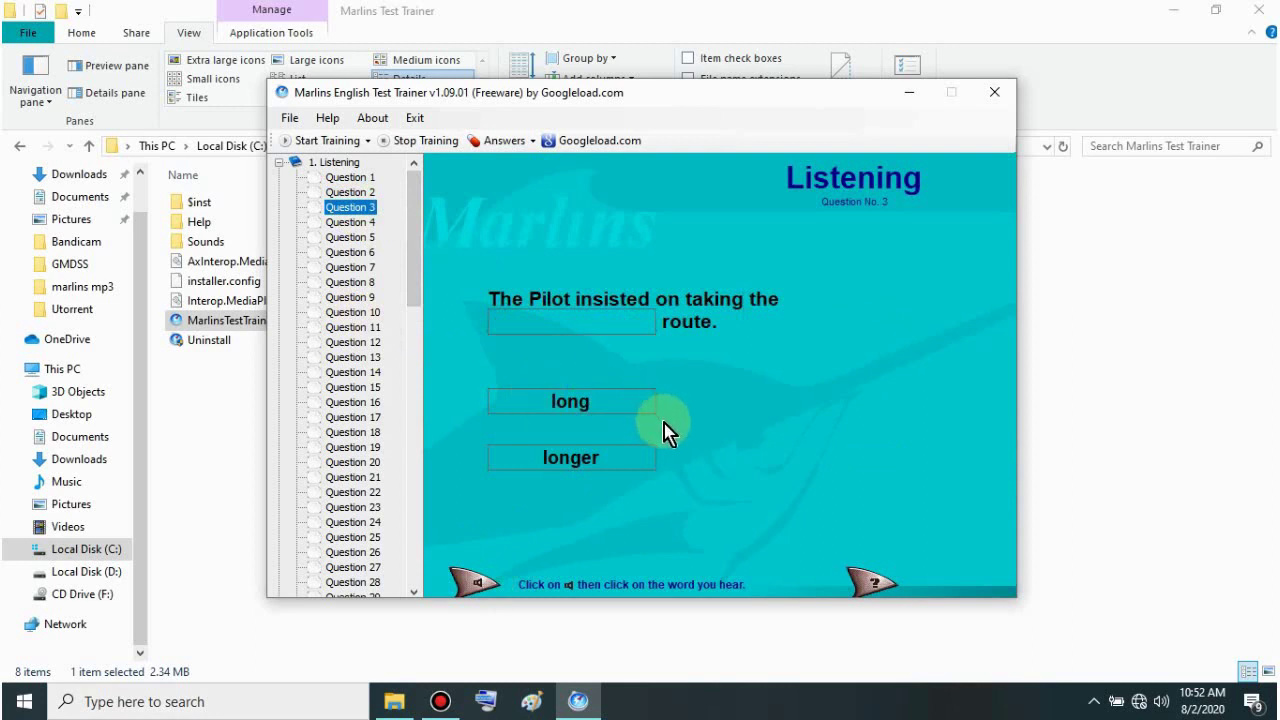
pyautogui.click(566, 405)
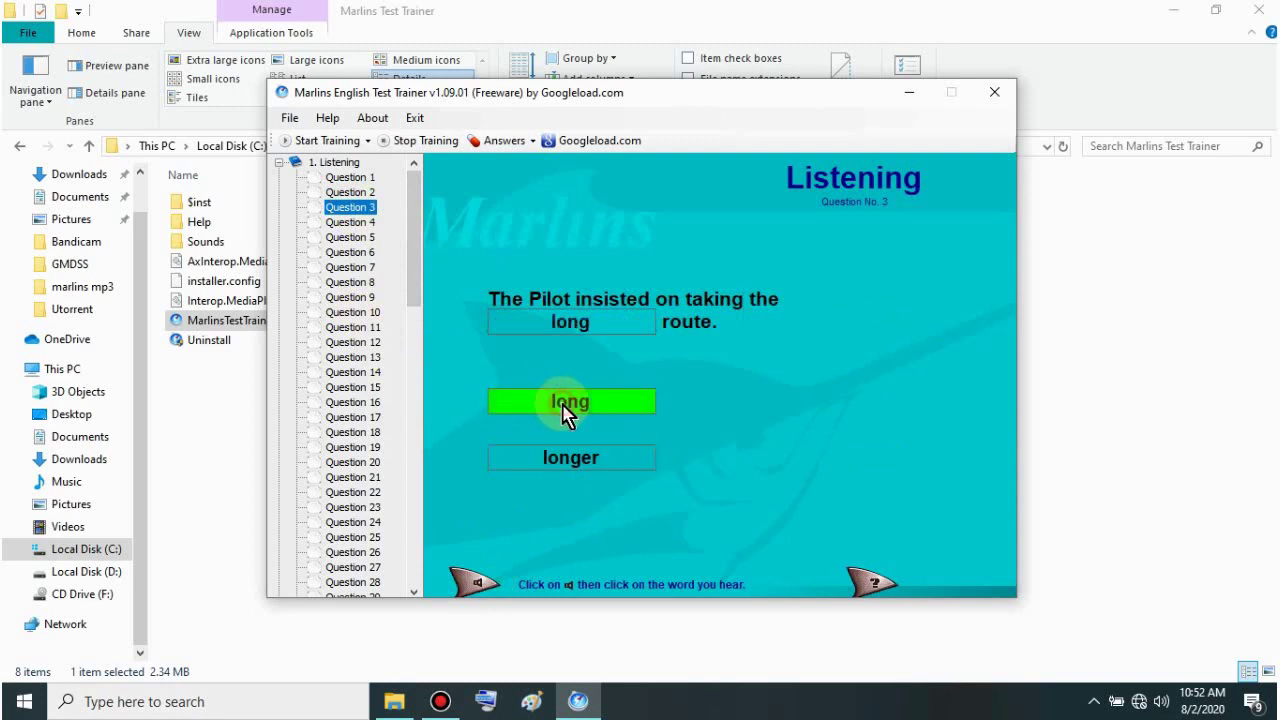
pyautogui.click(279, 162)
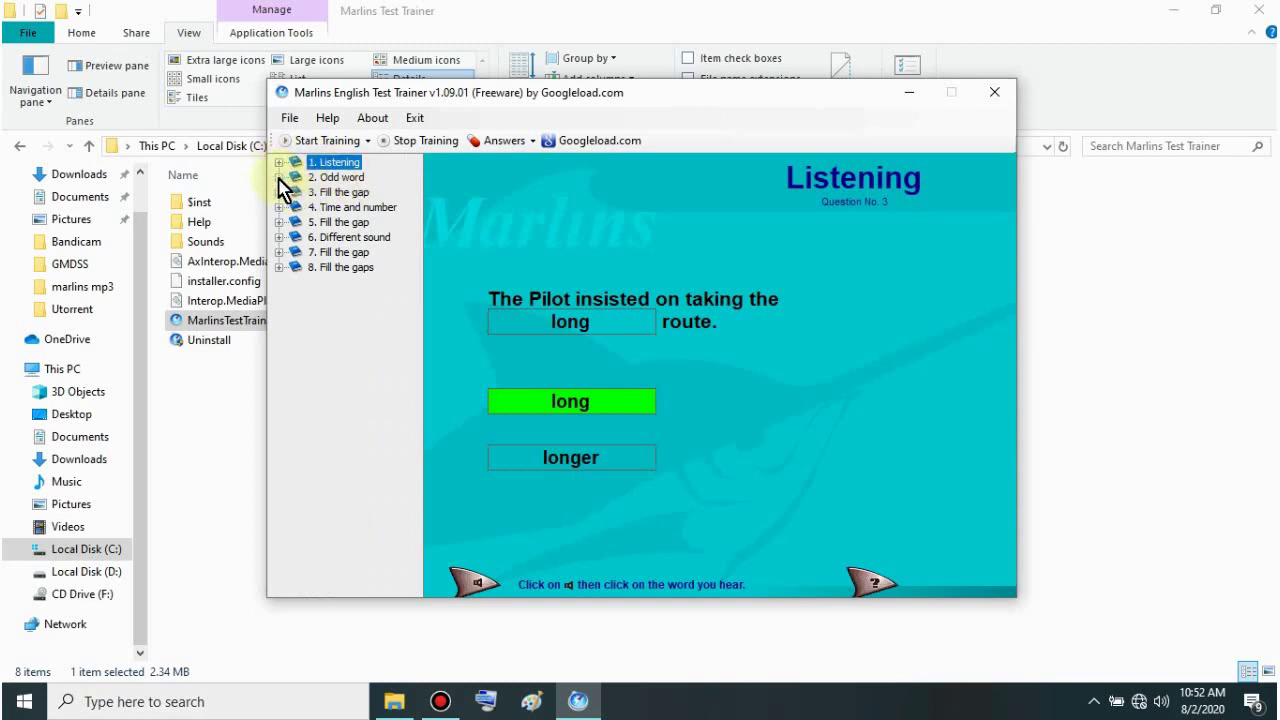
# Answer question 1 of the Odd word section with "address" and question 2 with "again"
pyautogui.click(279, 177)
pyautogui.click(339, 180)
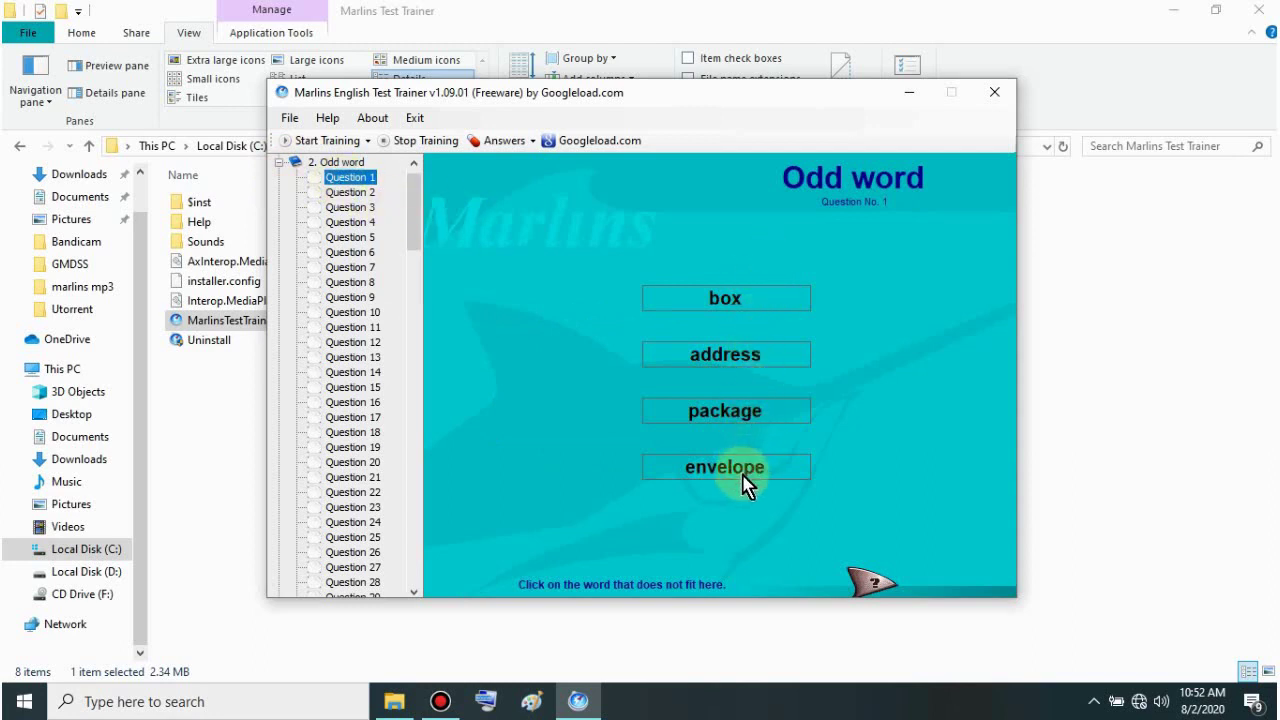
pyautogui.click(755, 366)
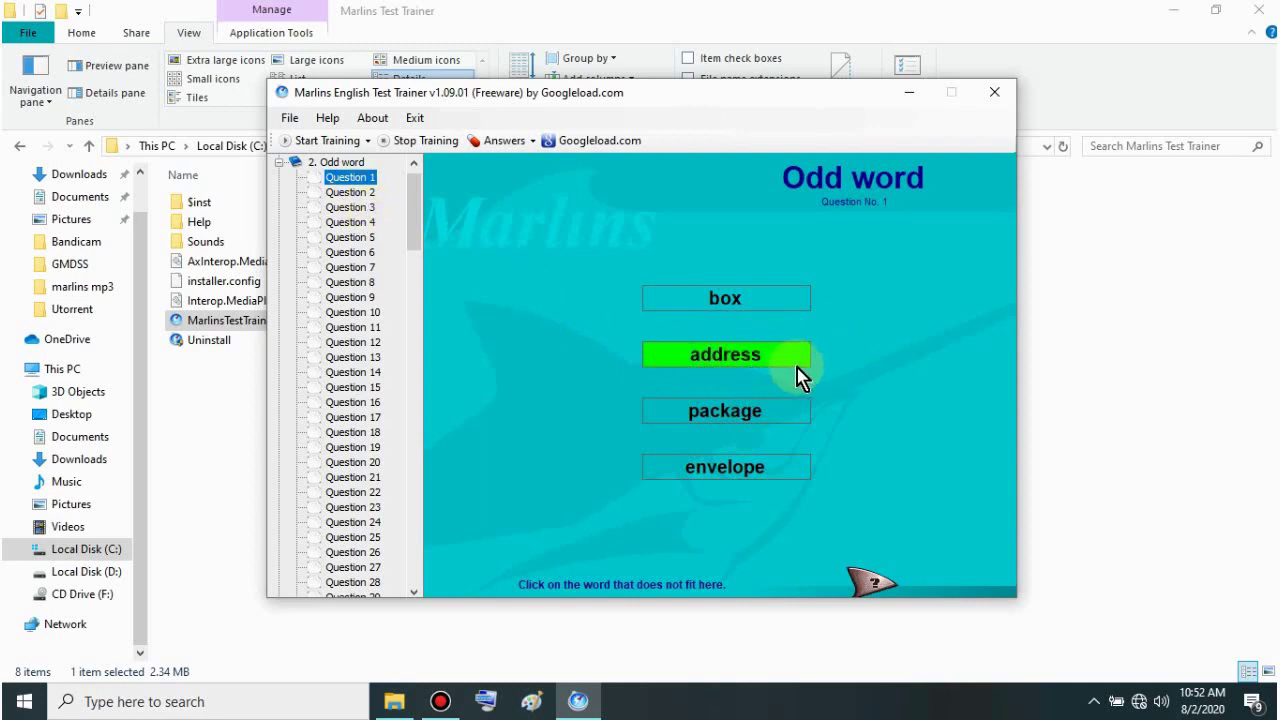
pyautogui.click(357, 194)
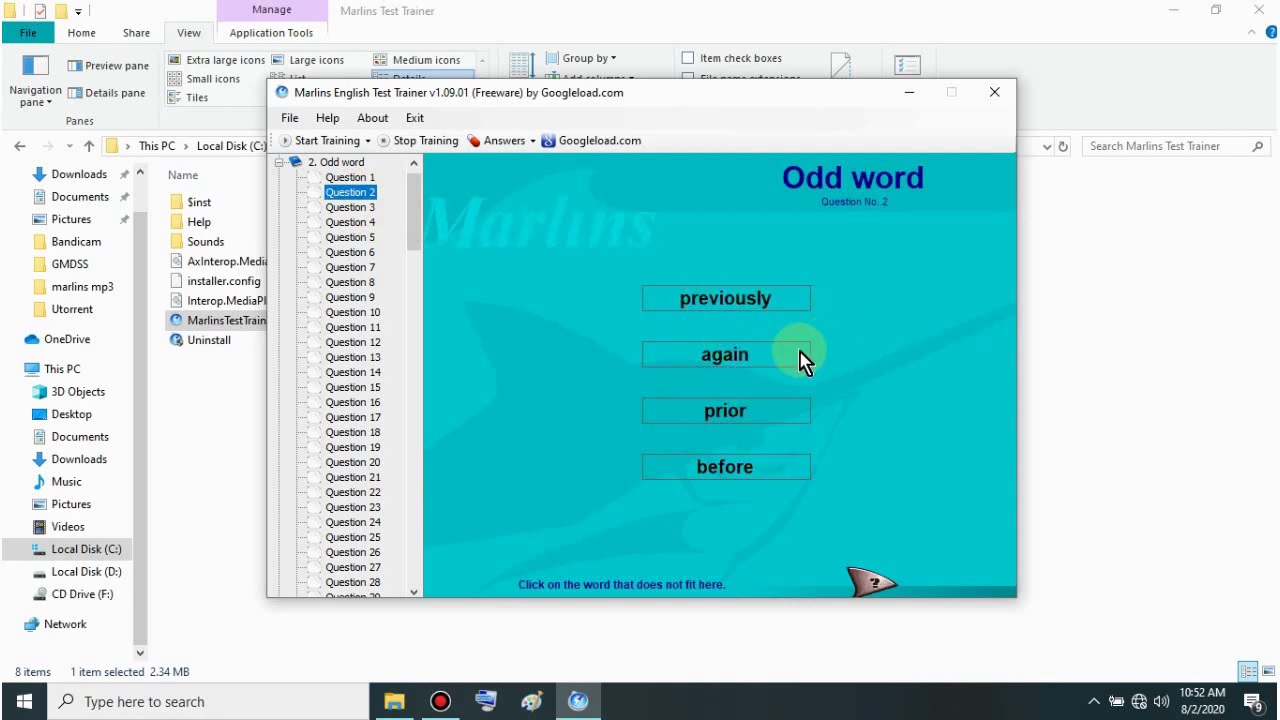
pyautogui.click(736, 360)
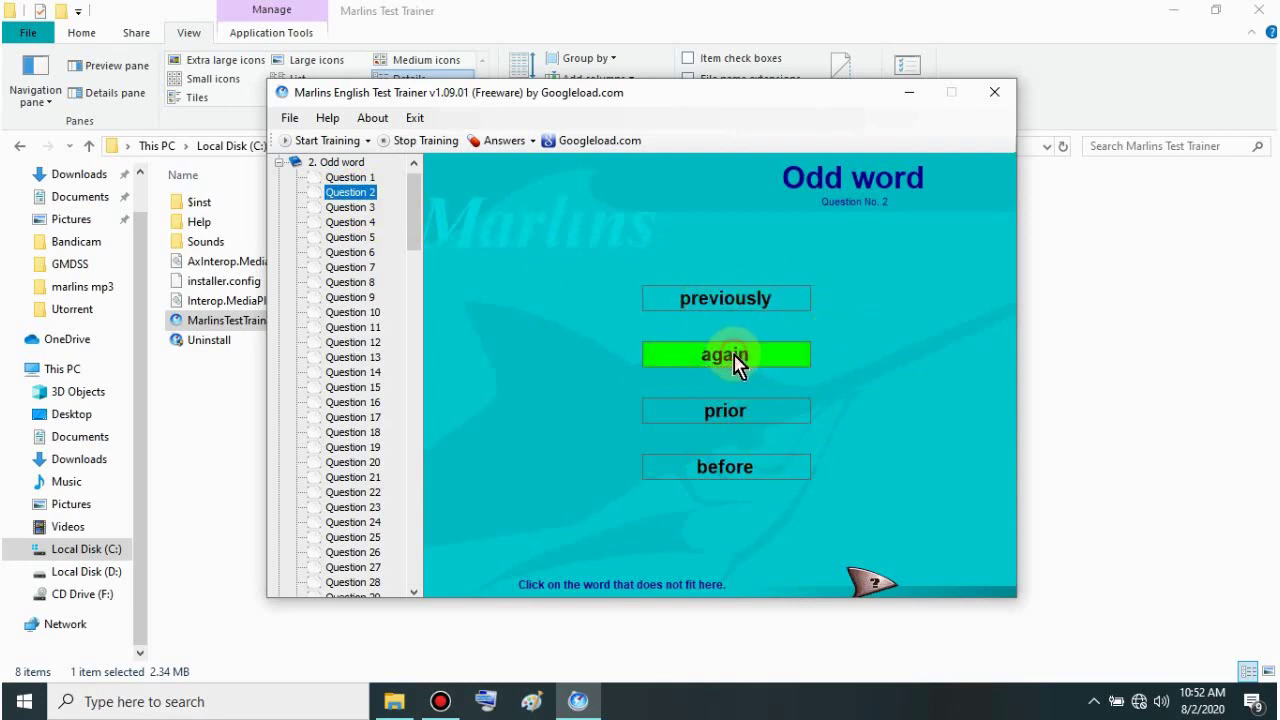
# Try Algeria, Libya and Egypt in Odd word question 3 before choosing Alaska
pyautogui.click(360, 208)
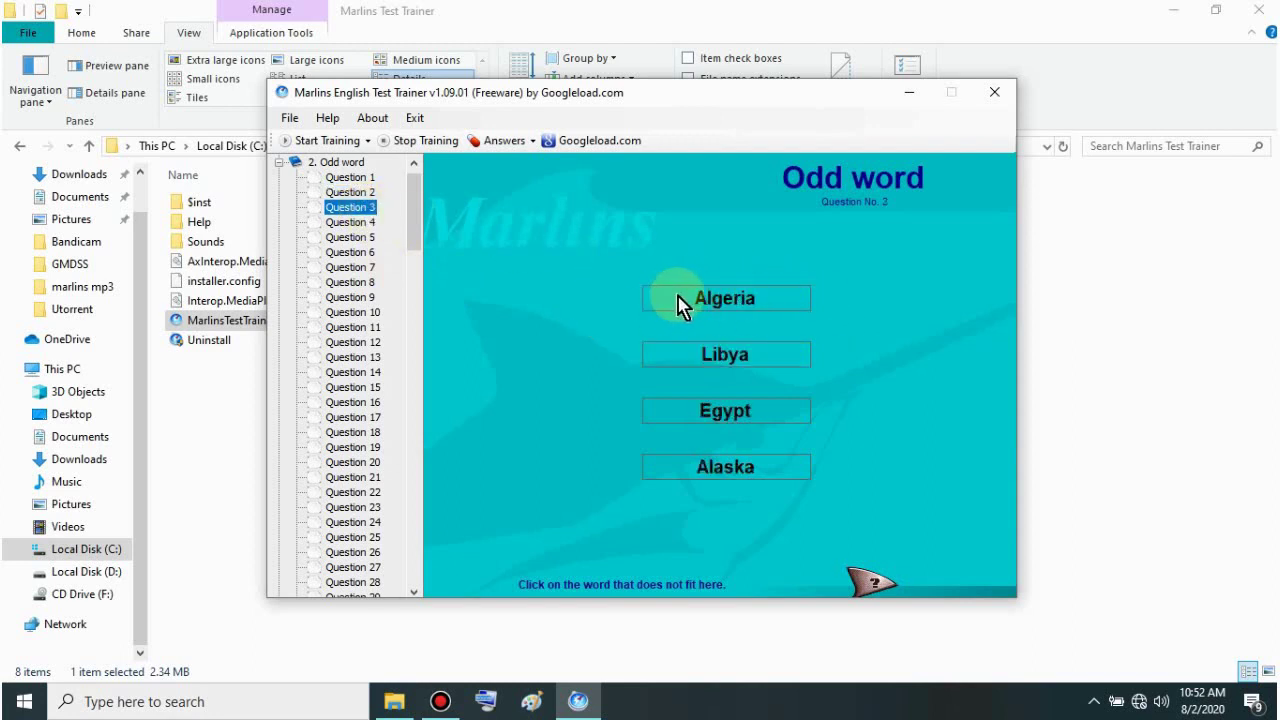
pyautogui.click(758, 302)
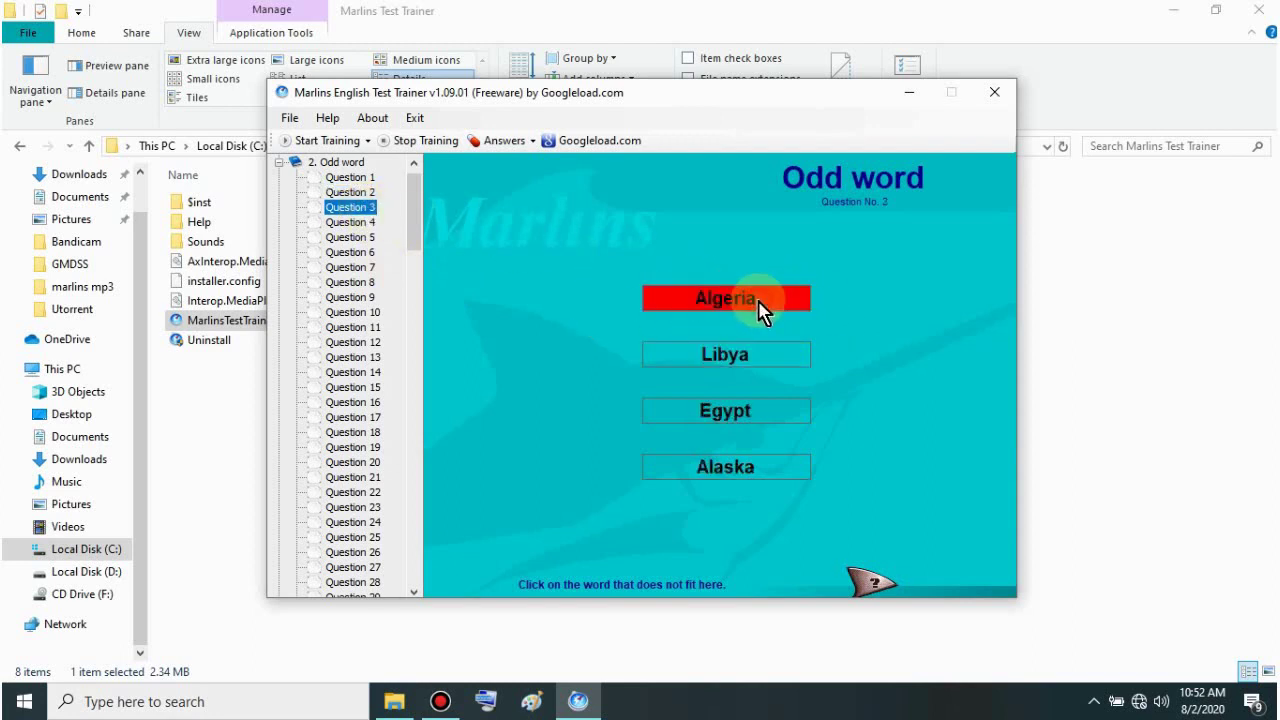
pyautogui.click(744, 362)
pyautogui.click(748, 414)
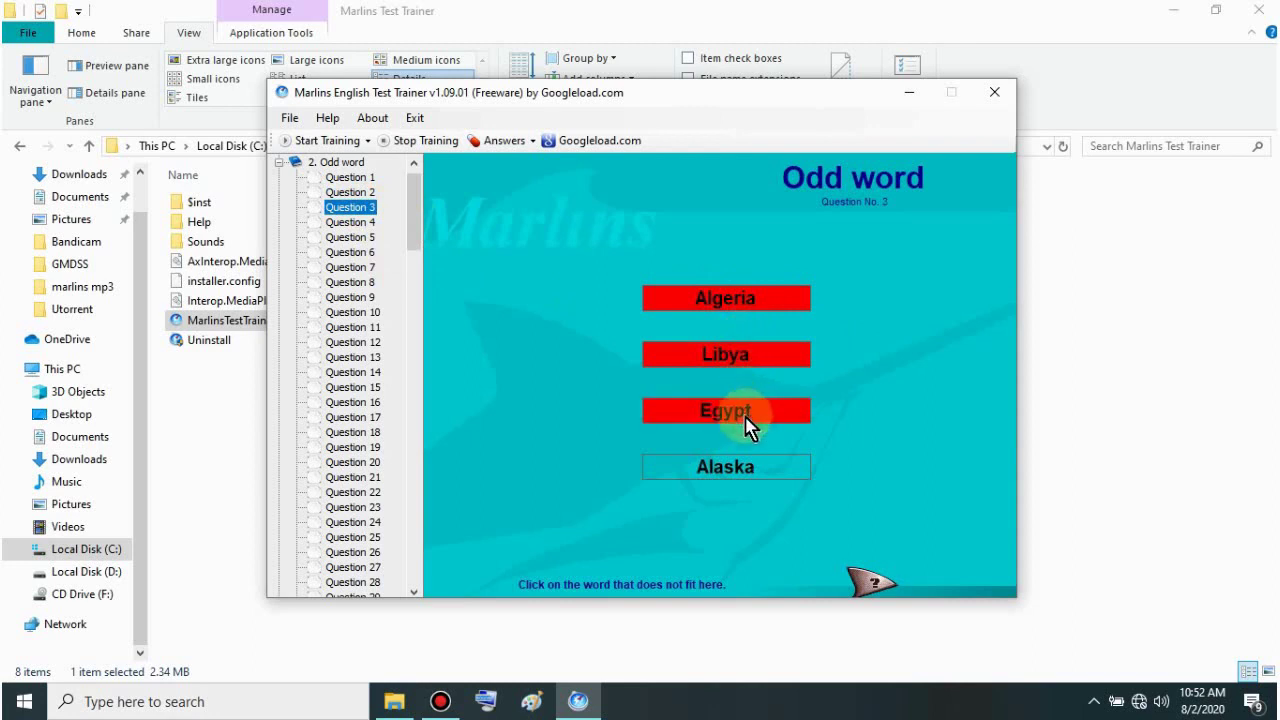
pyautogui.click(727, 476)
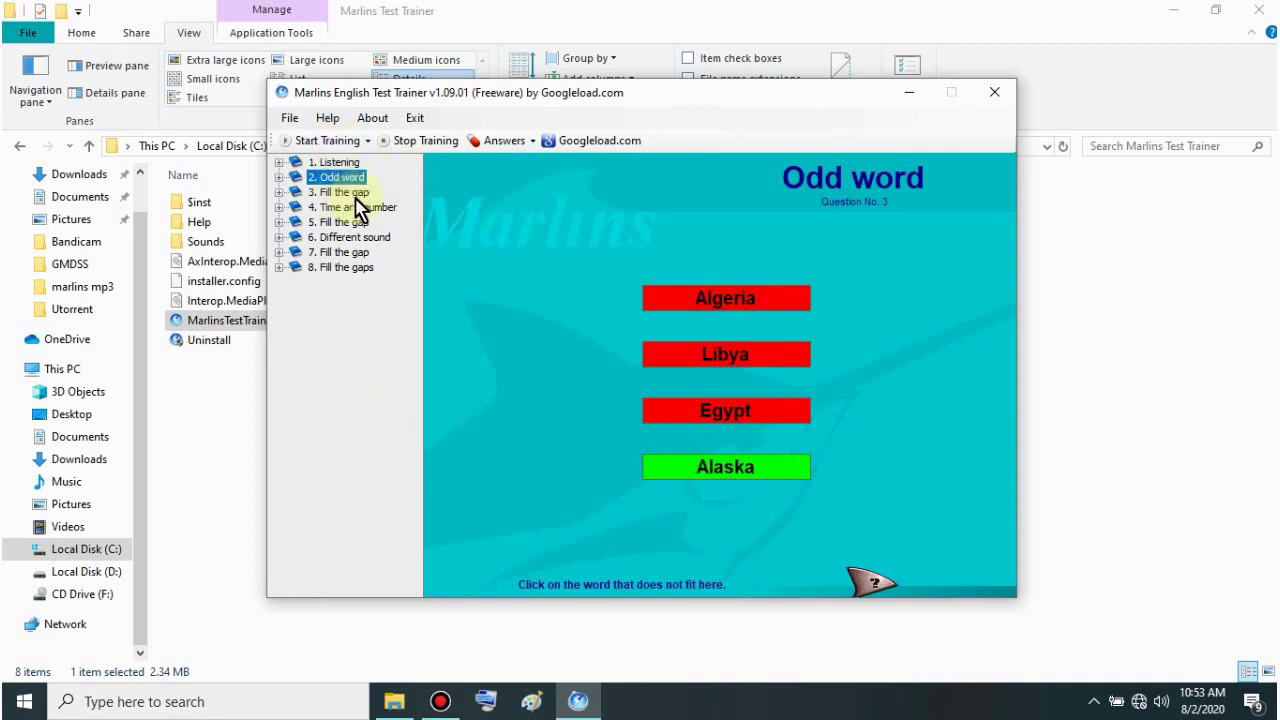
# Start a random-order training of section 3, Fill the gap, and answer the buoy question with "around"
pyautogui.click(316, 141)
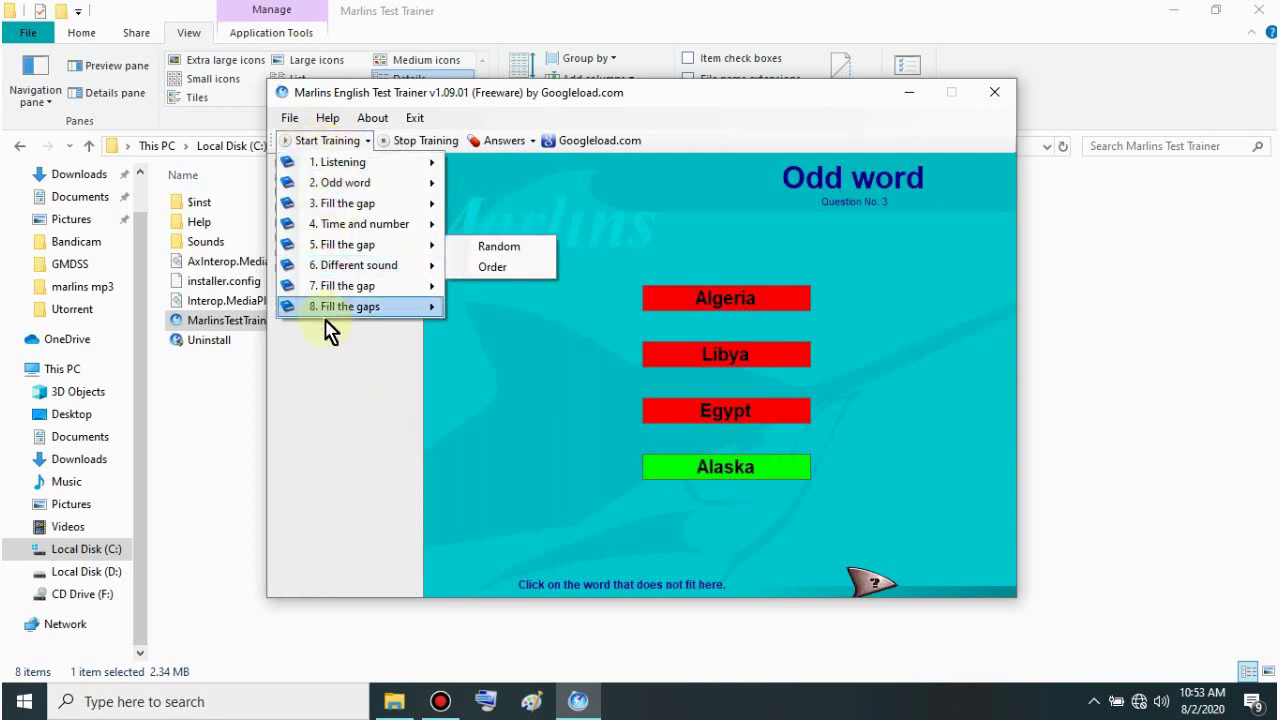
pyautogui.moveTo(365, 213)
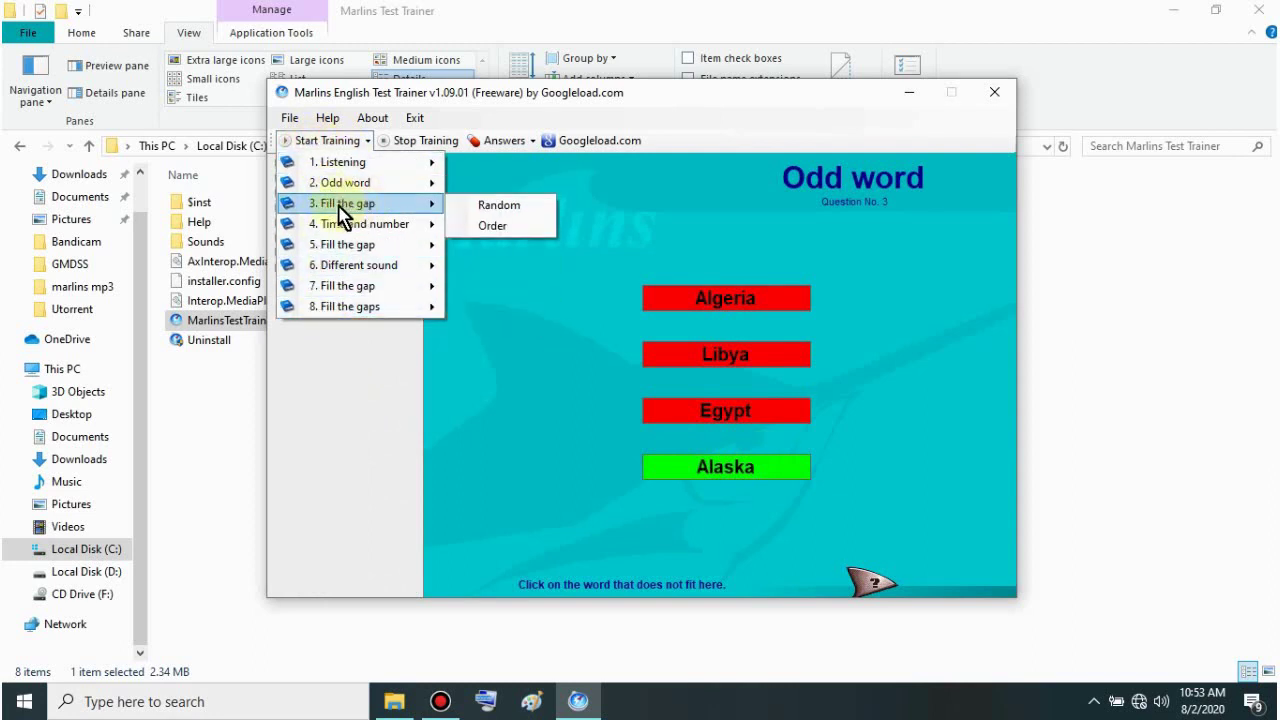
pyautogui.click(498, 208)
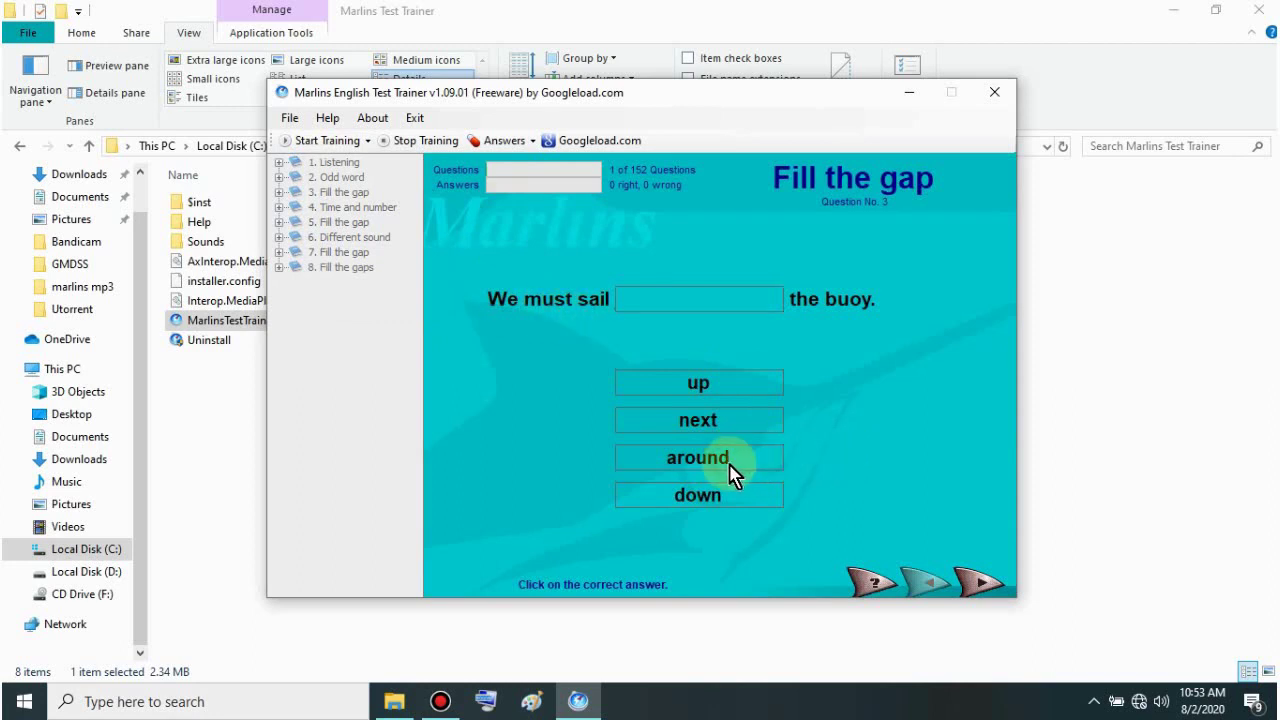
pyautogui.click(666, 466)
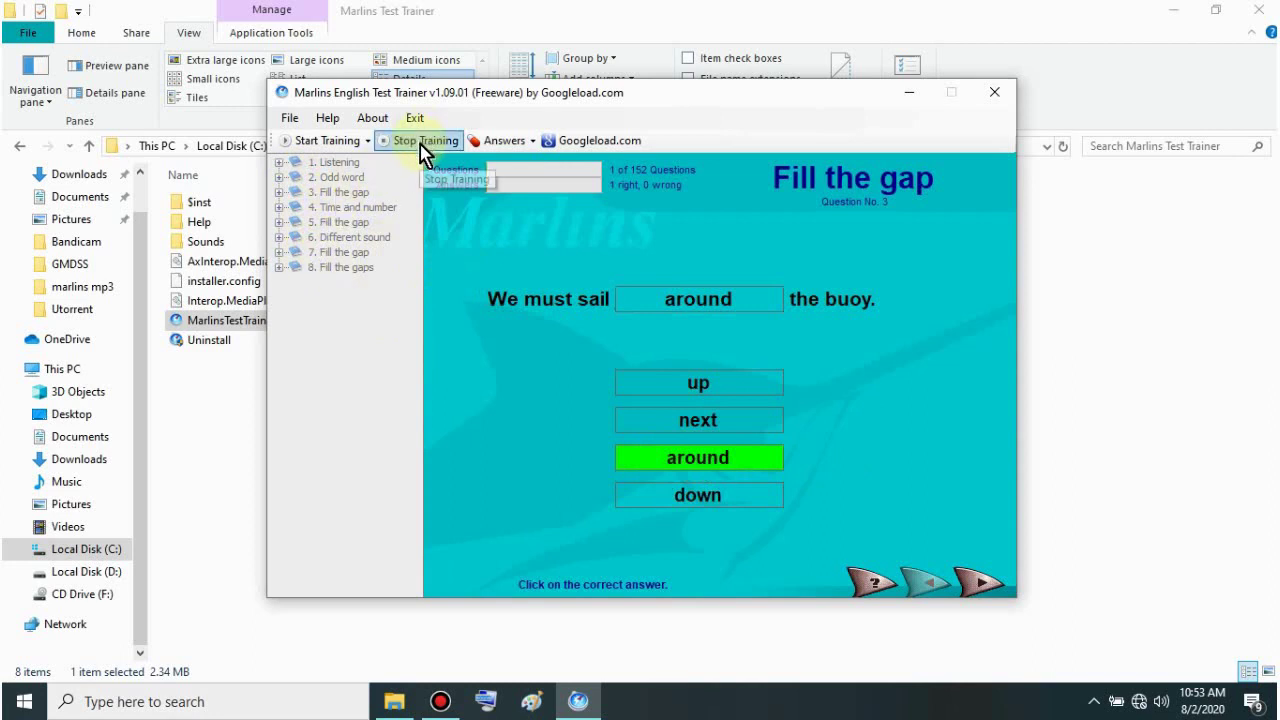
# Try "about", "between" and "through" on the galley question, skip ahead to question 8 of the training, and stop it
pyautogui.click(983, 590)
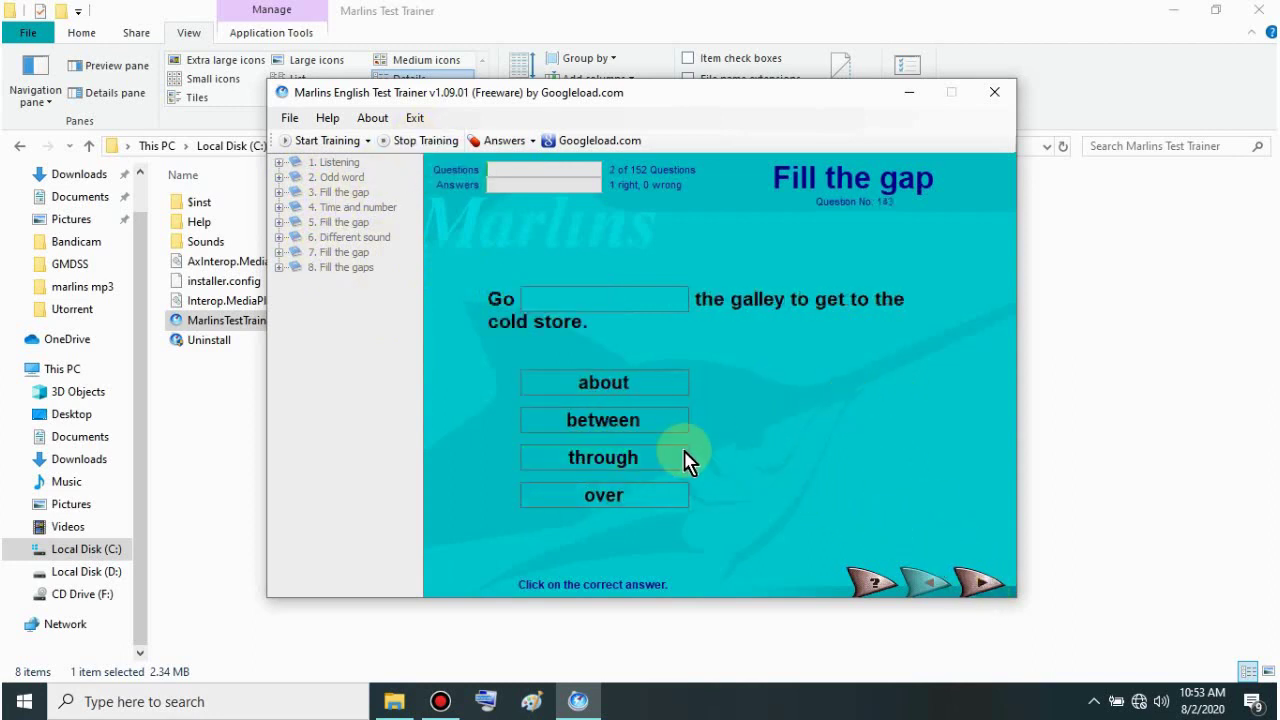
pyautogui.click(618, 383)
pyautogui.click(641, 420)
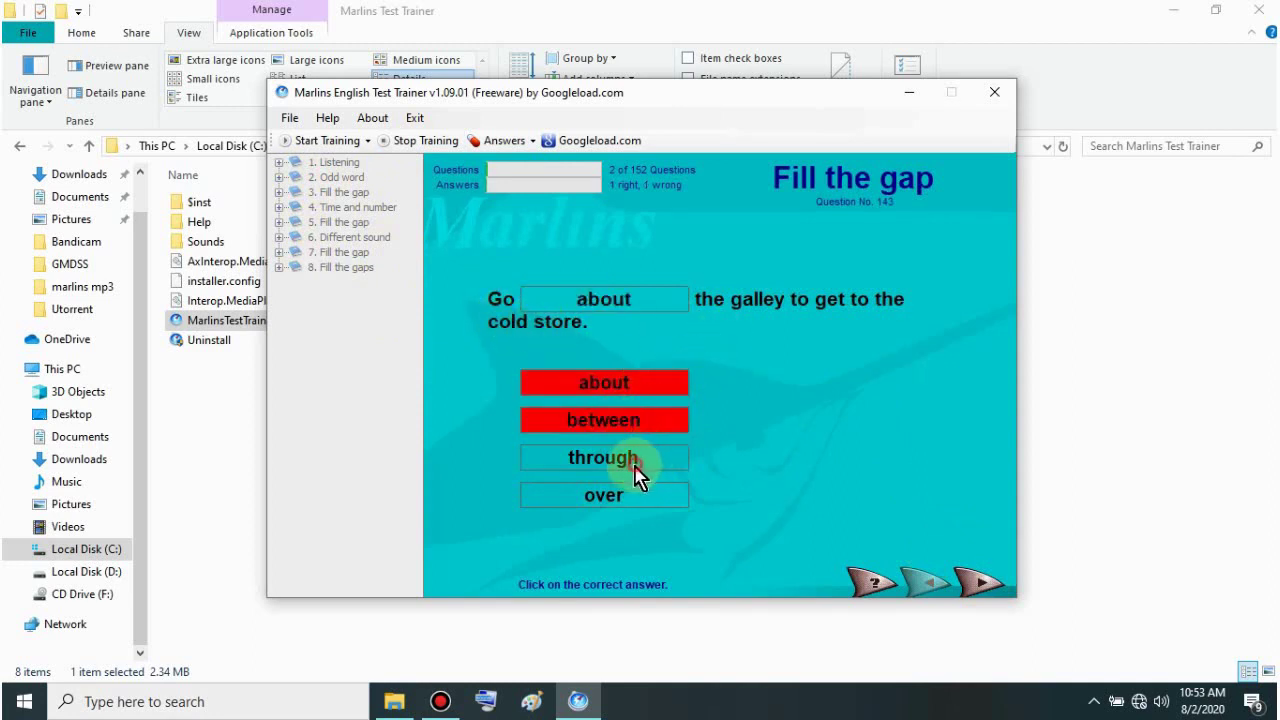
pyautogui.click(628, 462)
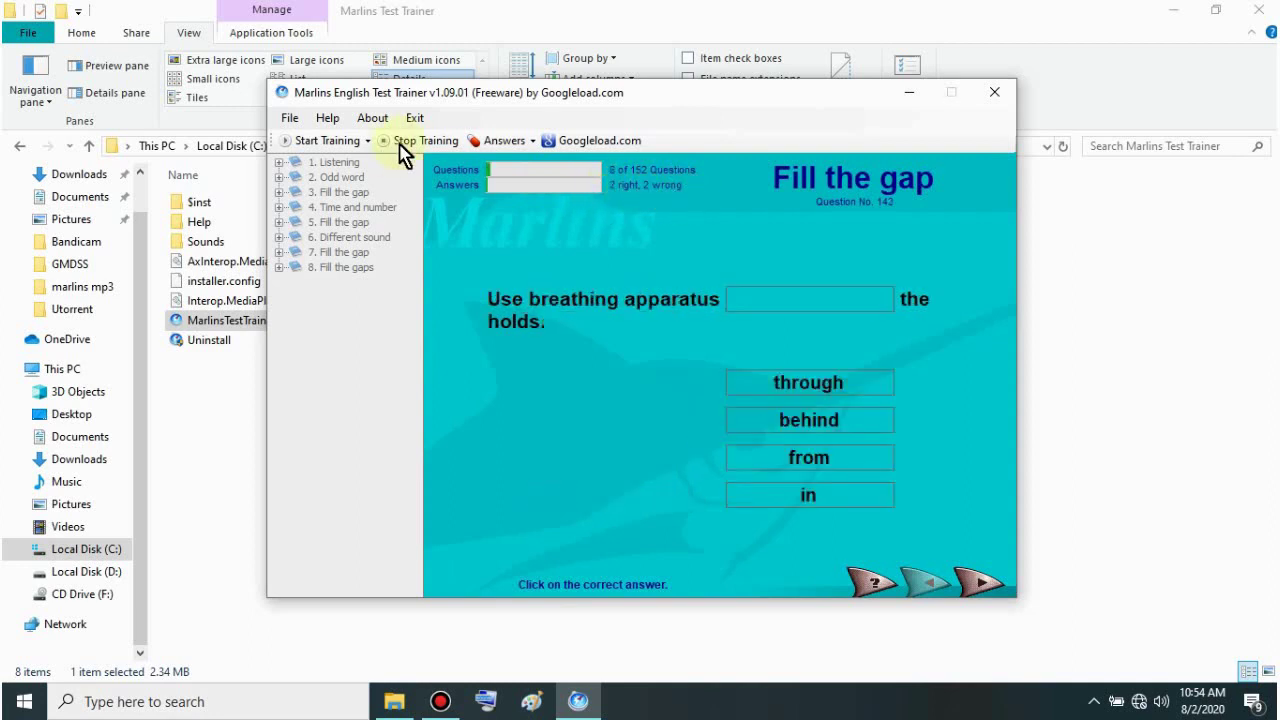
pyautogui.click(425, 140)
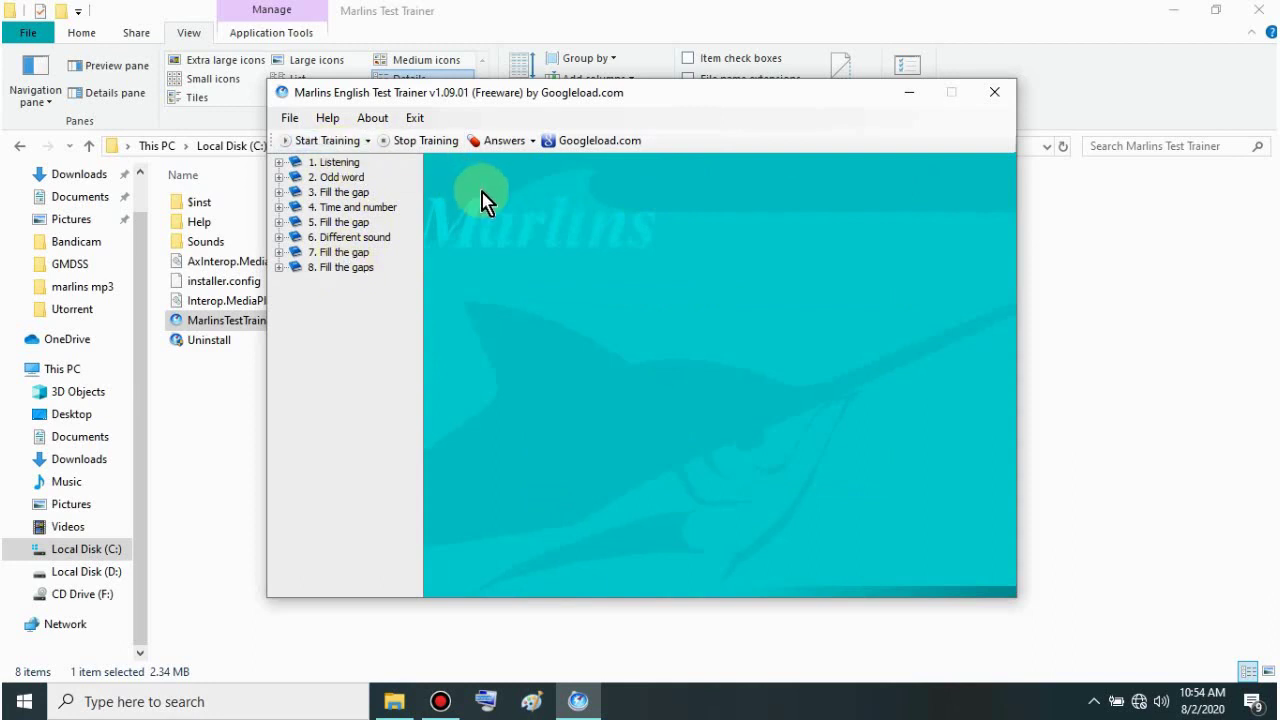
pyautogui.click(325, 146)
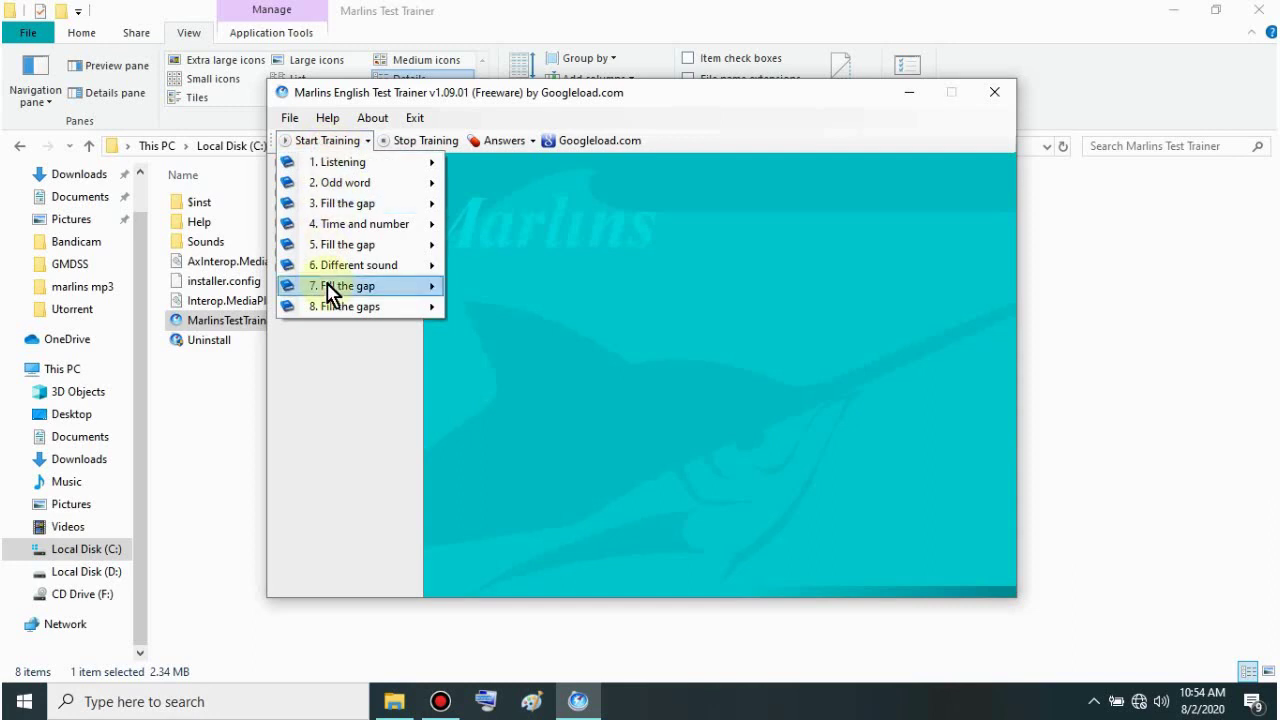
pyautogui.moveTo(357, 286)
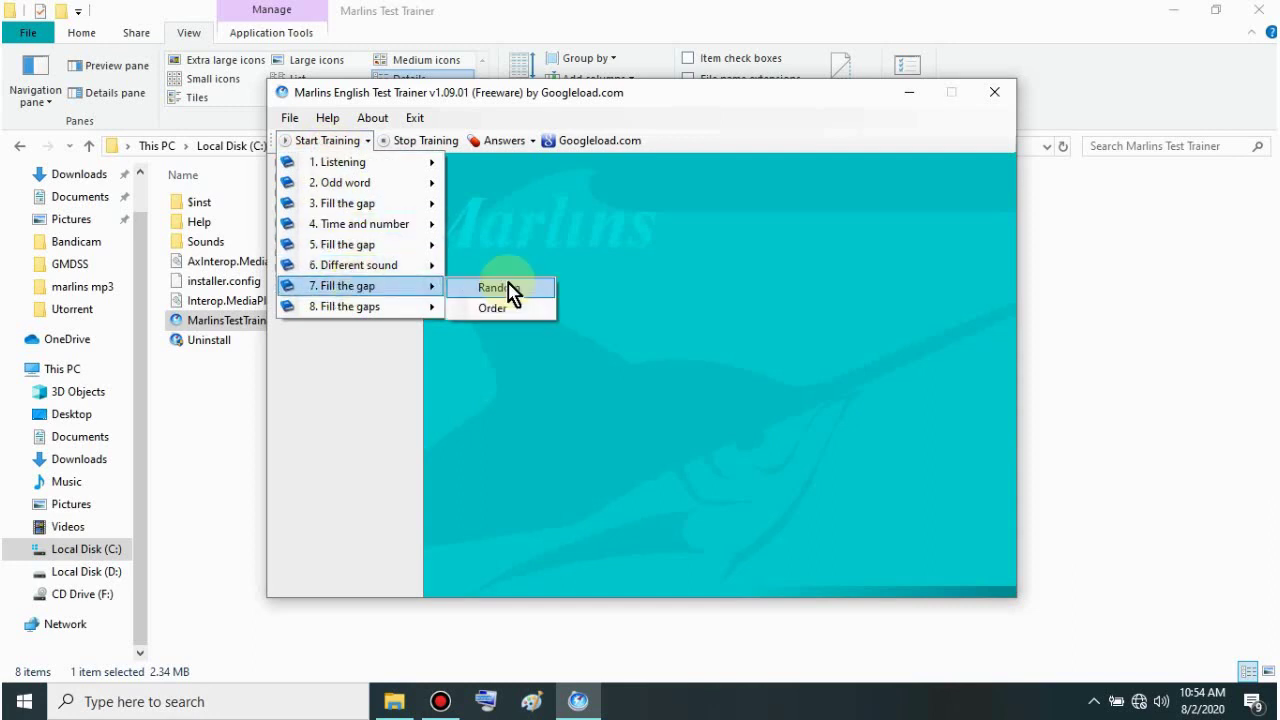
pyautogui.click(657, 271)
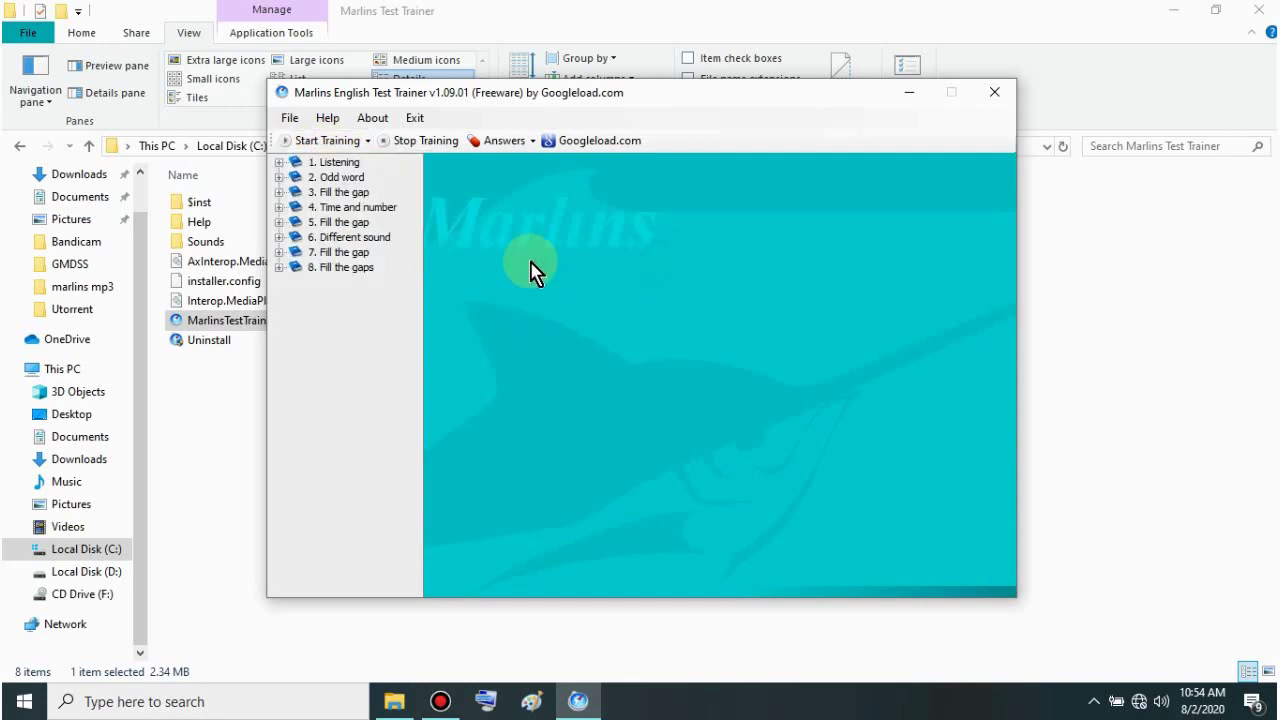
# Browse the question list of section 6, Different sound, down to question 150
pyautogui.click(279, 239)
pyautogui.moveTo(417, 246); pyautogui.dragTo(417, 565)
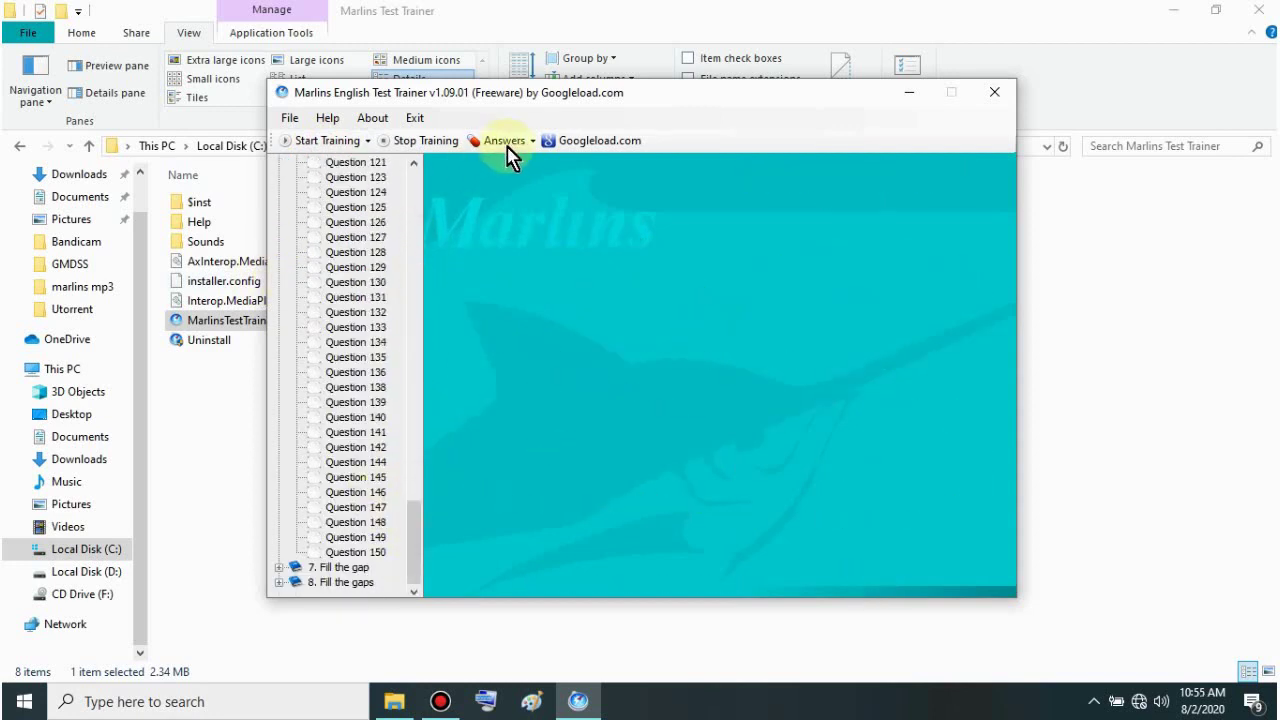
# Display the answer list for section 2, Odd word, and open the trainer's Select Language help page
pyautogui.click(511, 141)
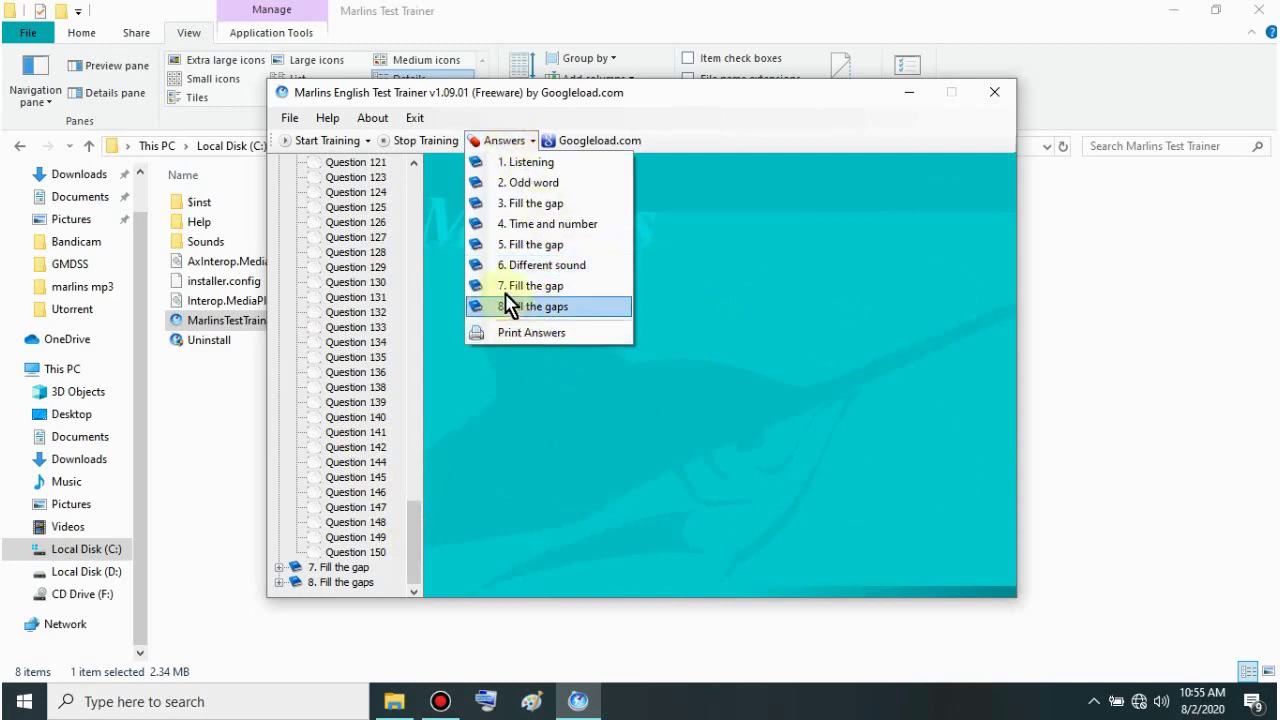
pyautogui.click(542, 183)
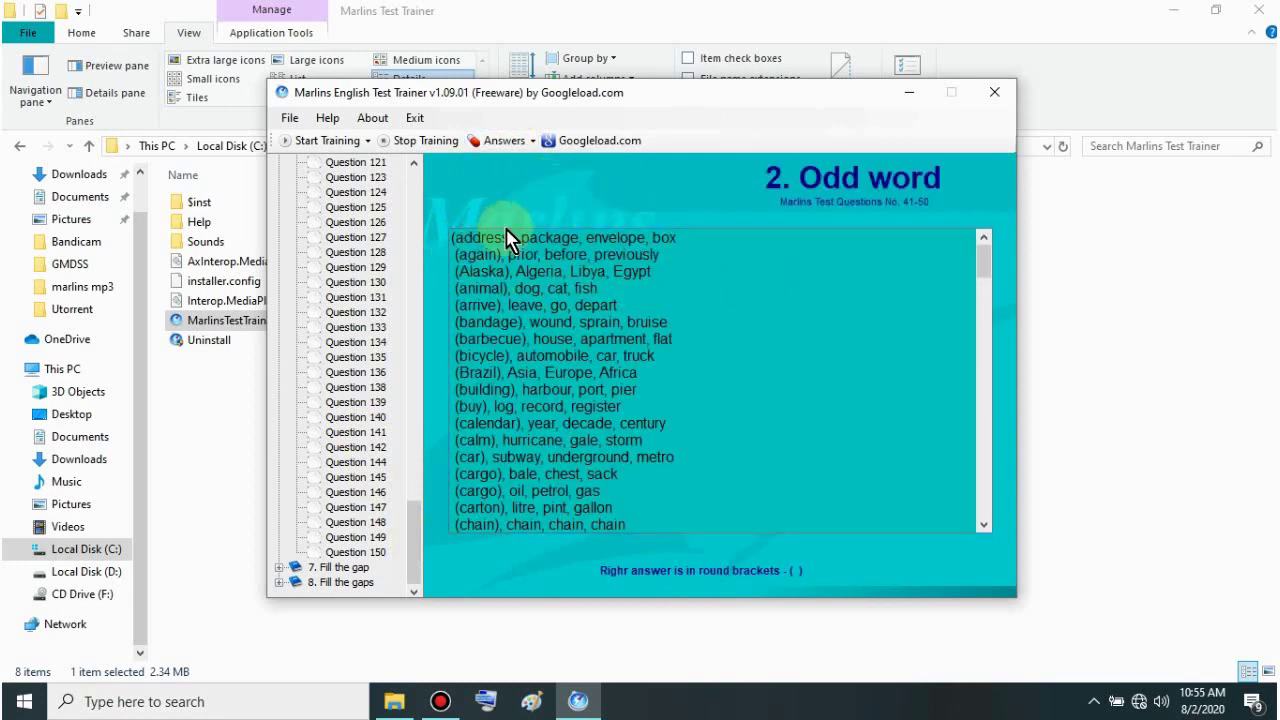
pyautogui.click(379, 208)
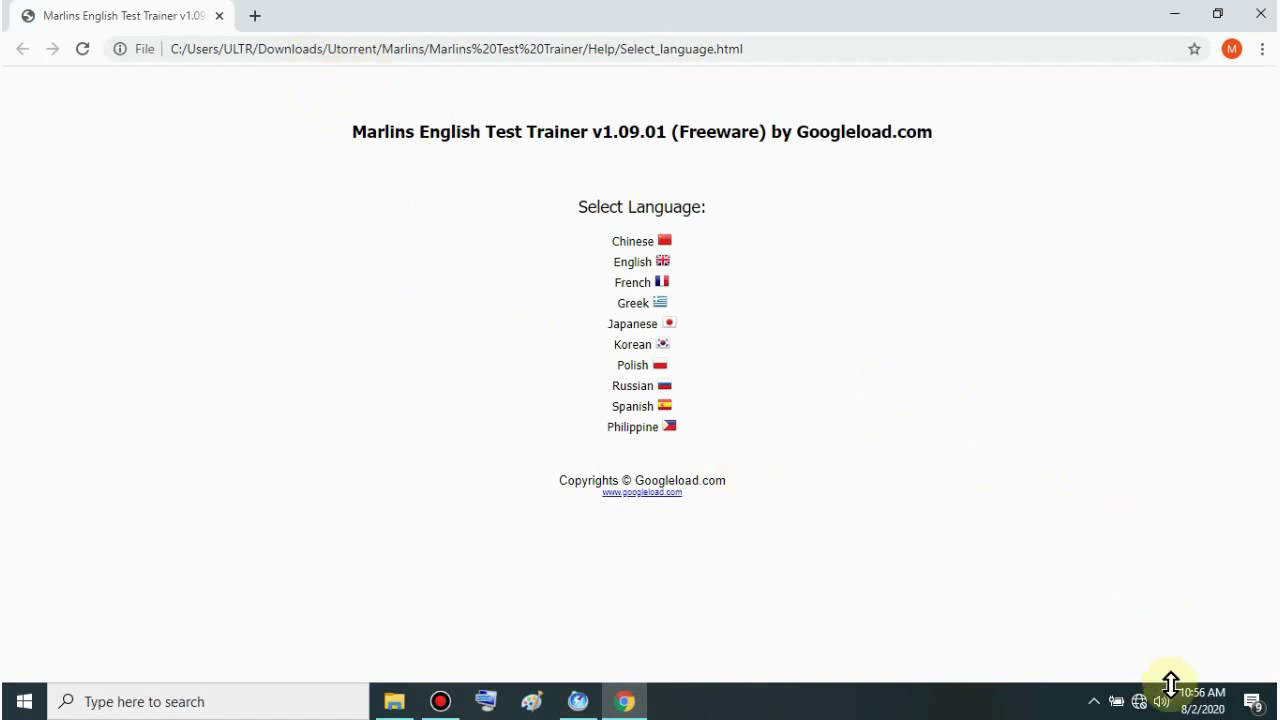
# Open the Philippine help guide, look through its button explanations and example exercises, and close the page
pyautogui.click(1138, 700)
pyautogui.click(660, 410)
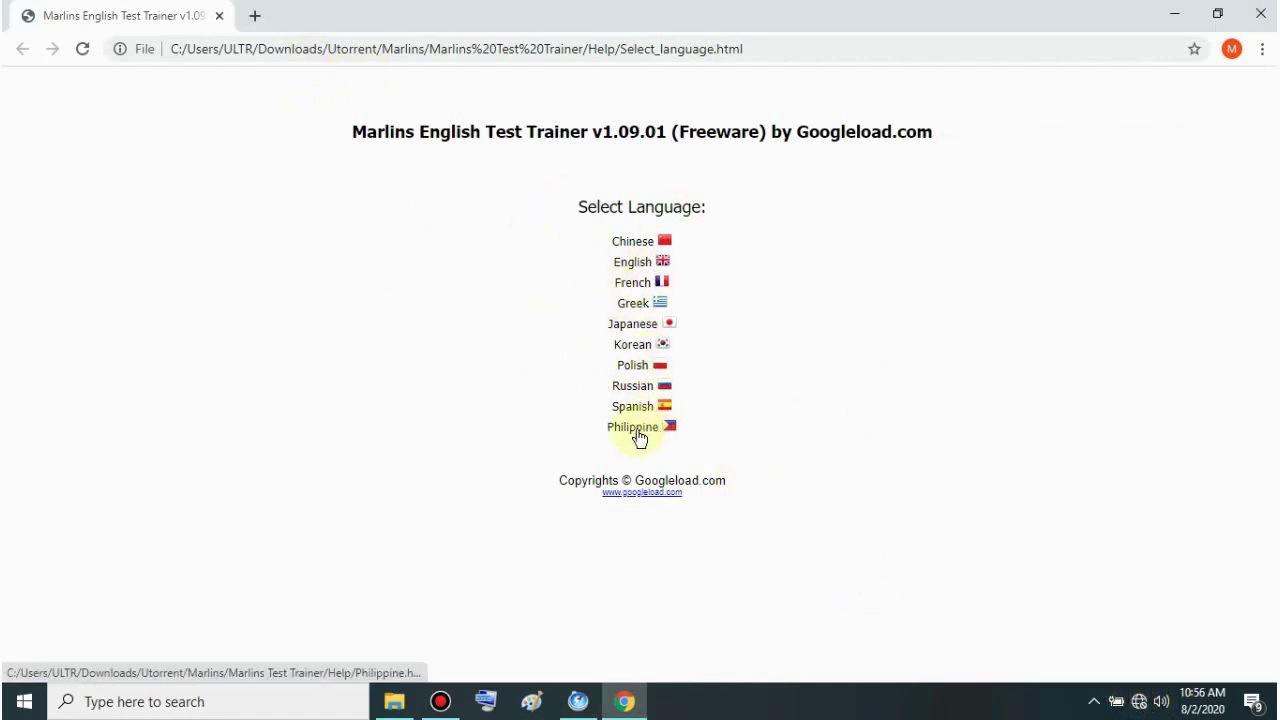
pyautogui.click(636, 430)
pyautogui.scroll(-2, 550, 250)
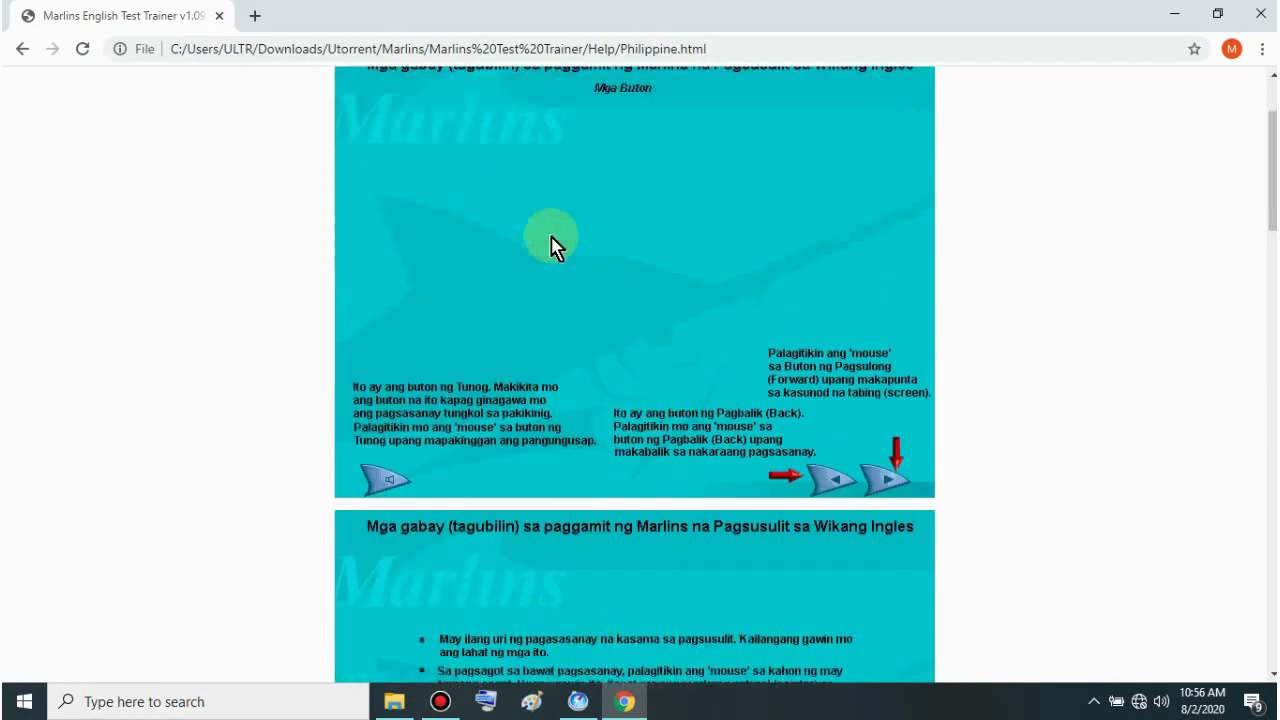
pyautogui.scroll(2, 550, 245)
pyautogui.scroll(-8, 674, 266)
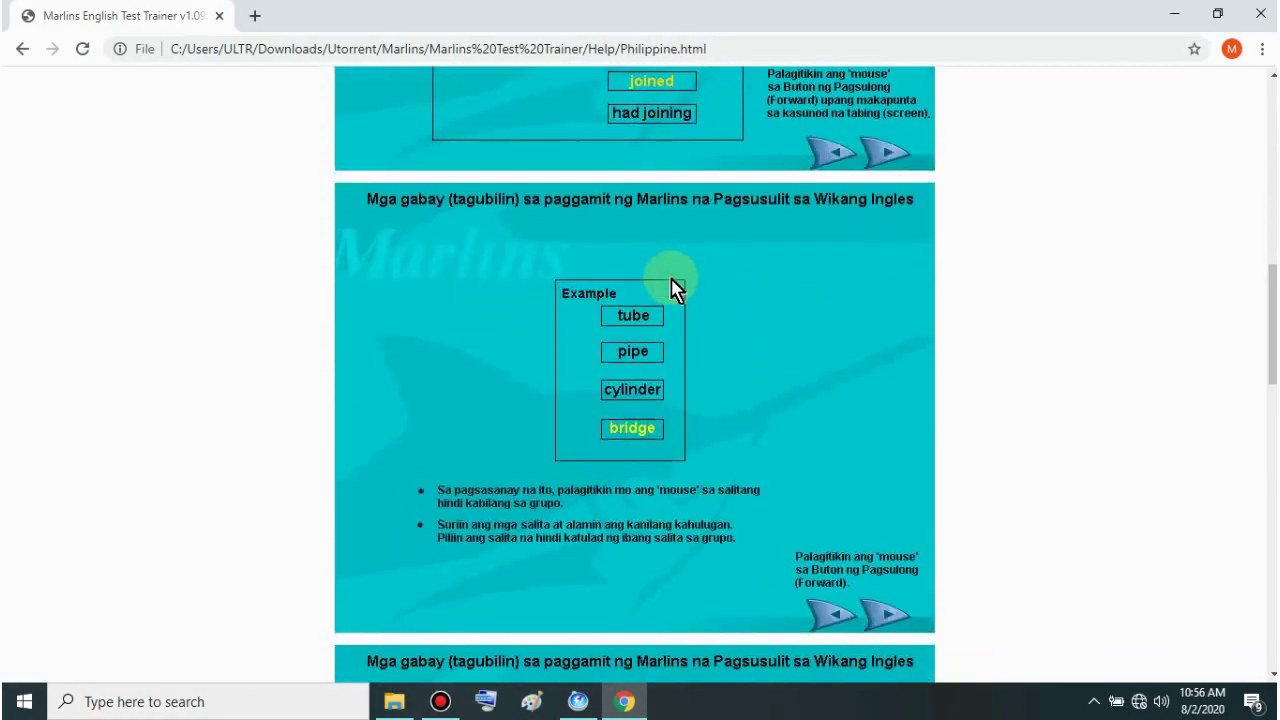
pyautogui.scroll(-12, 672, 290)
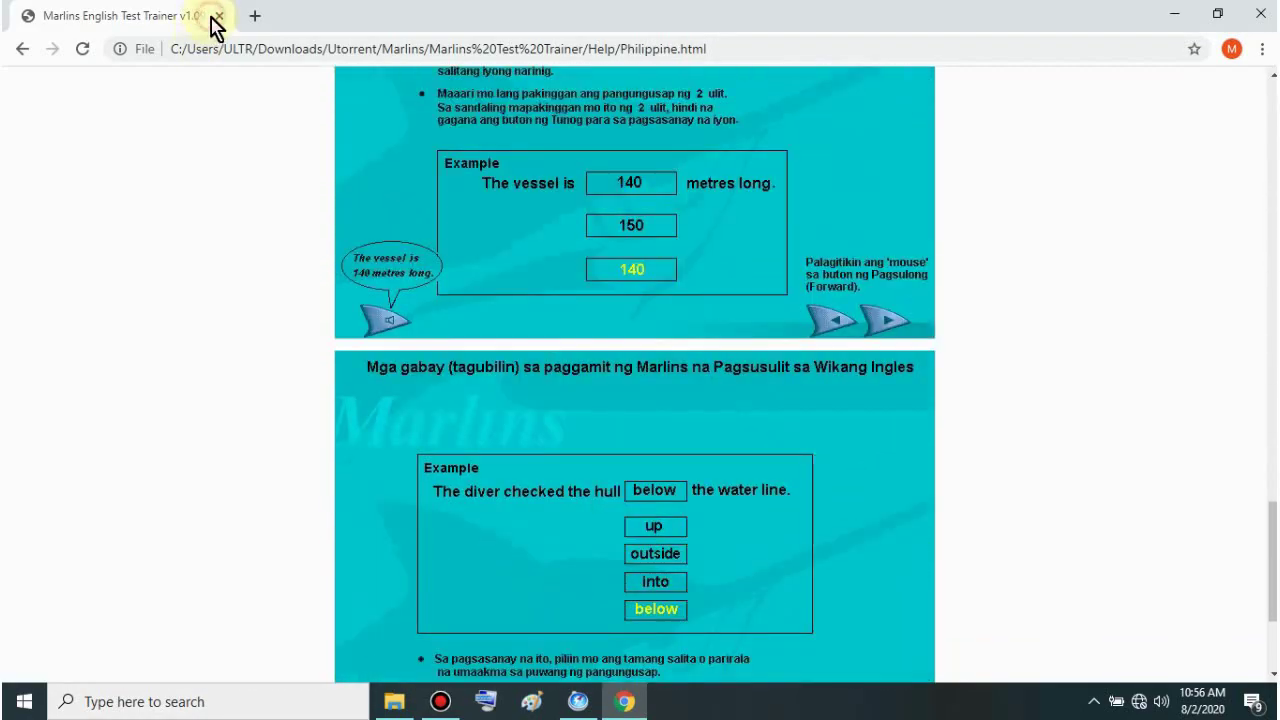
pyautogui.click(218, 16)
# Return to the Marlins folder, open the marlins mp3 folder and look through its audio tracks
pyautogui.click(89, 146)
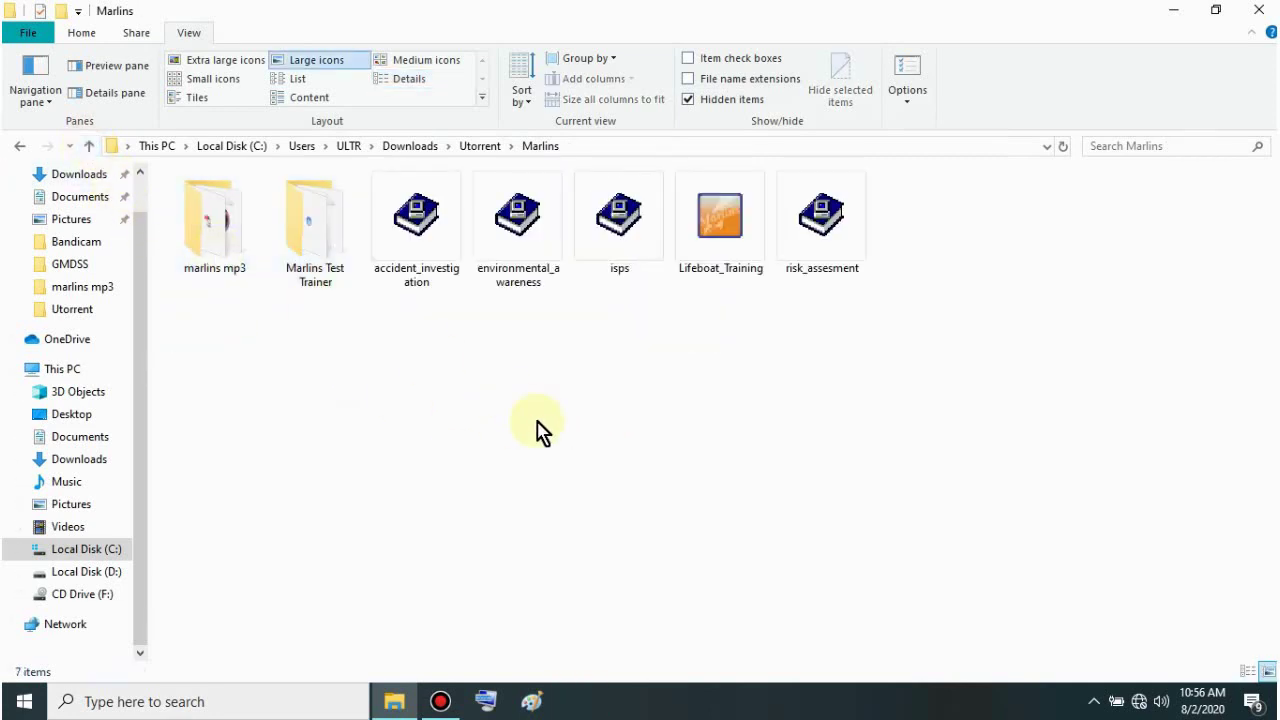
pyautogui.doubleClick(220, 238)
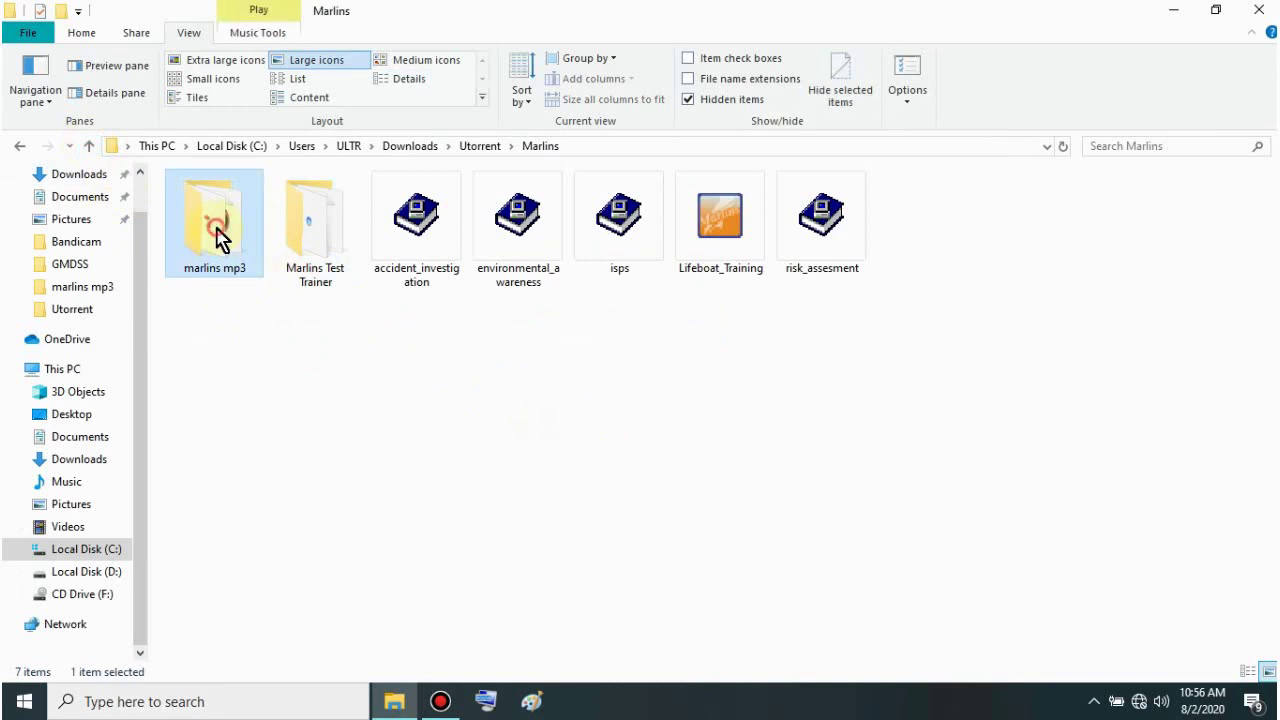
pyautogui.hotkey('alt', 'Left')
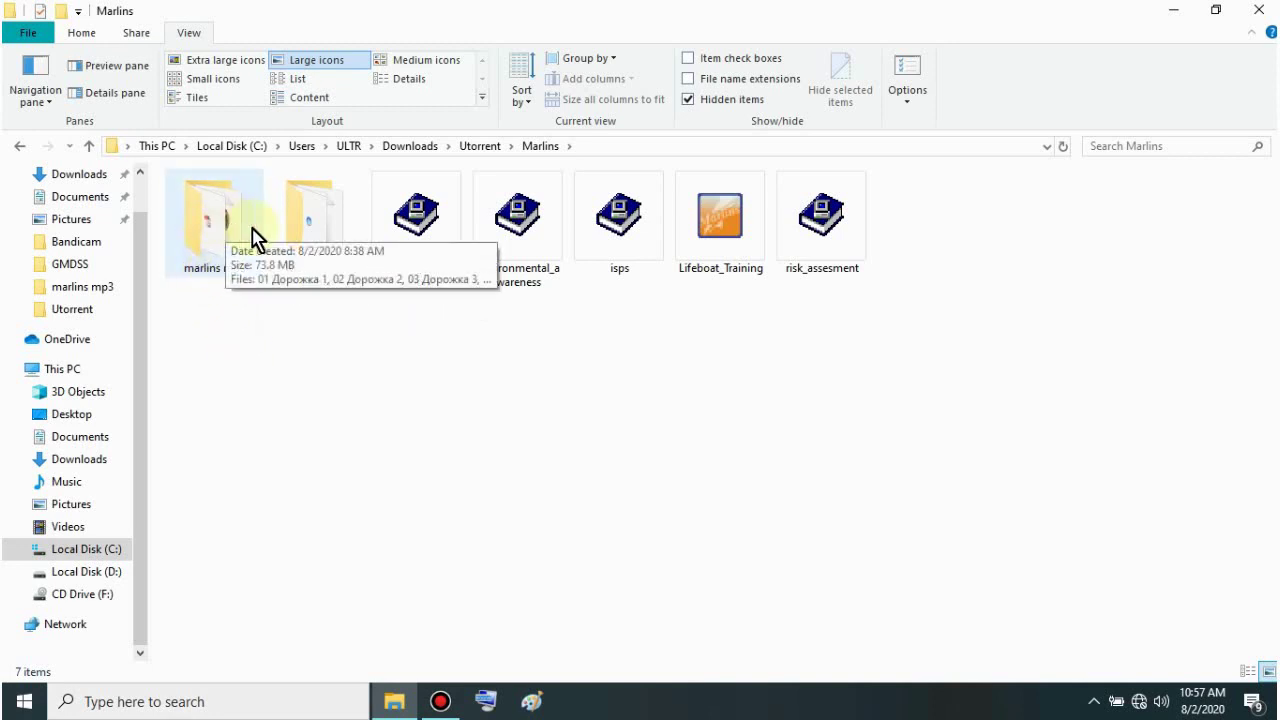
pyautogui.doubleClick(221, 215)
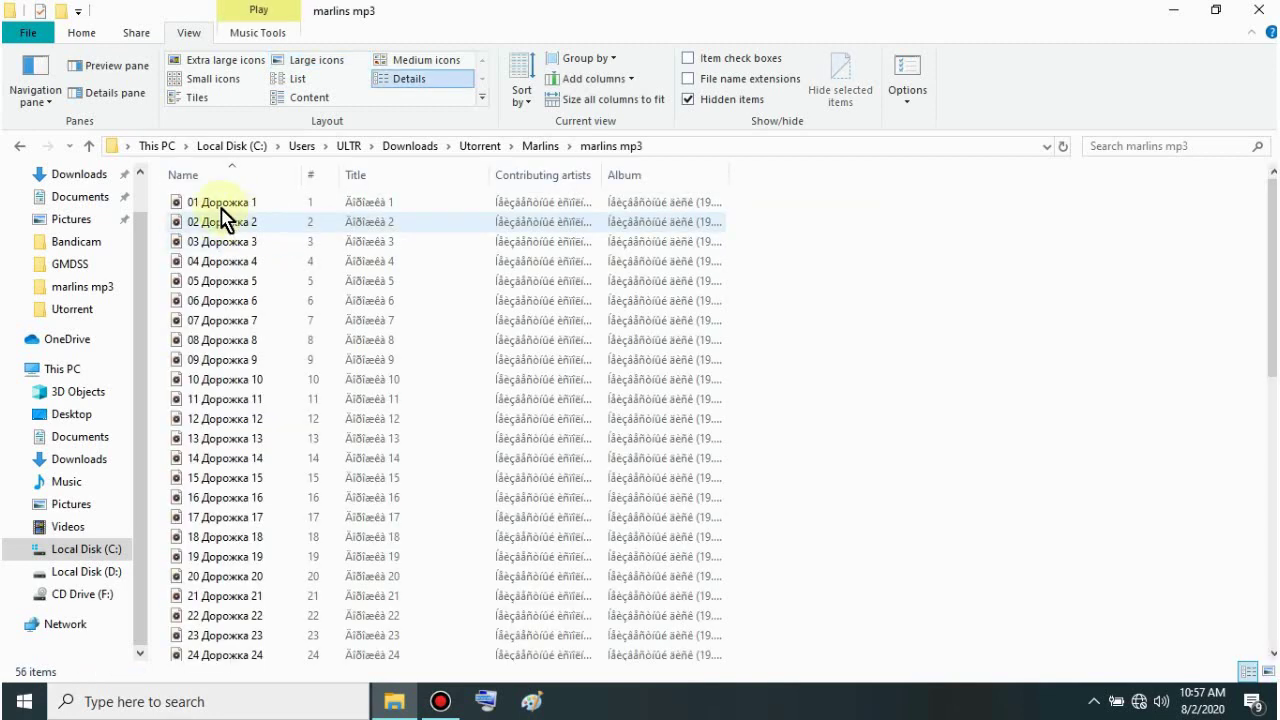
pyautogui.scroll(-10, 213, 215)
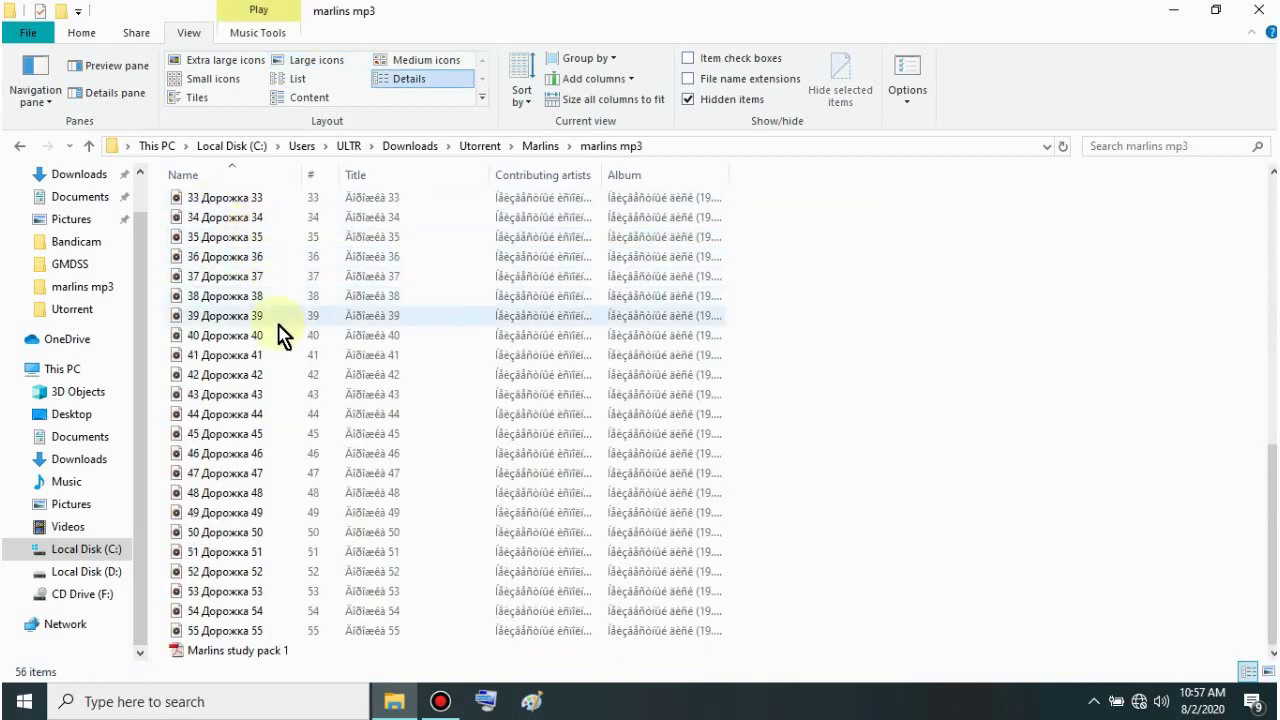
pyautogui.scroll(10, 243, 640)
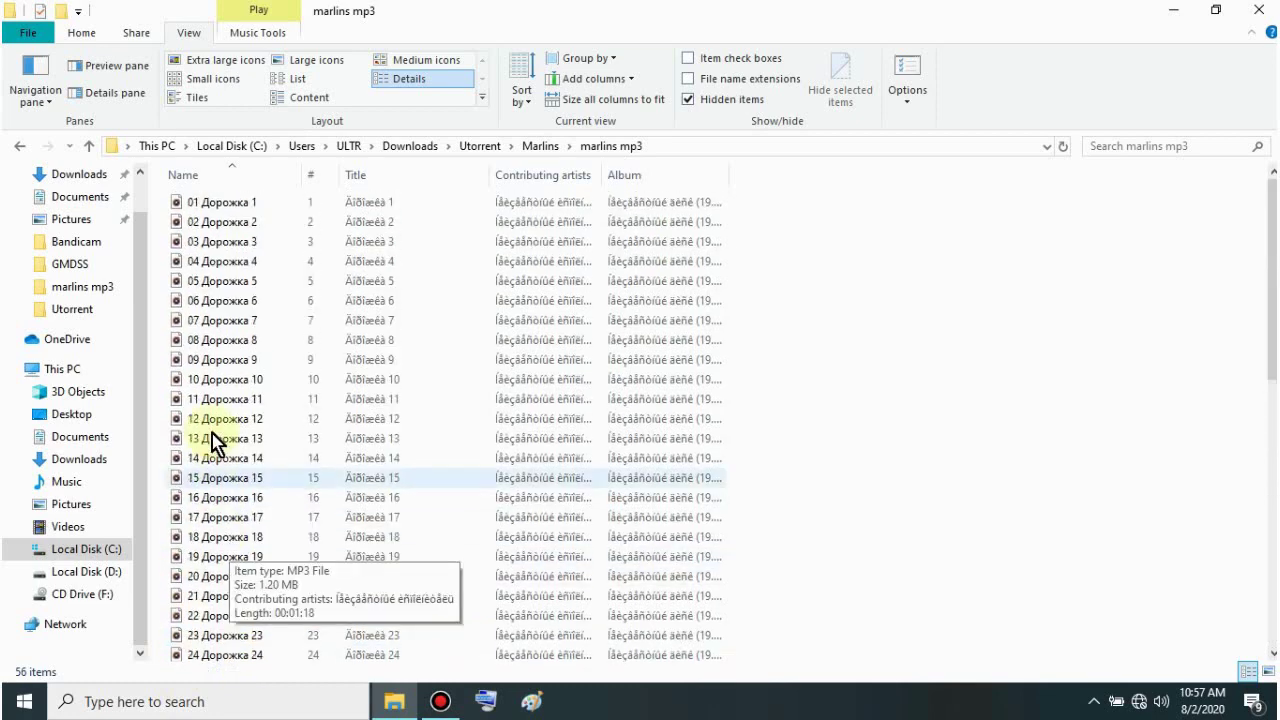
# Play the audio track "02 Дорожка 2" from the marlins mp3 folder and close the music player
pyautogui.click(234, 205)
pyautogui.rightClick(234, 205)
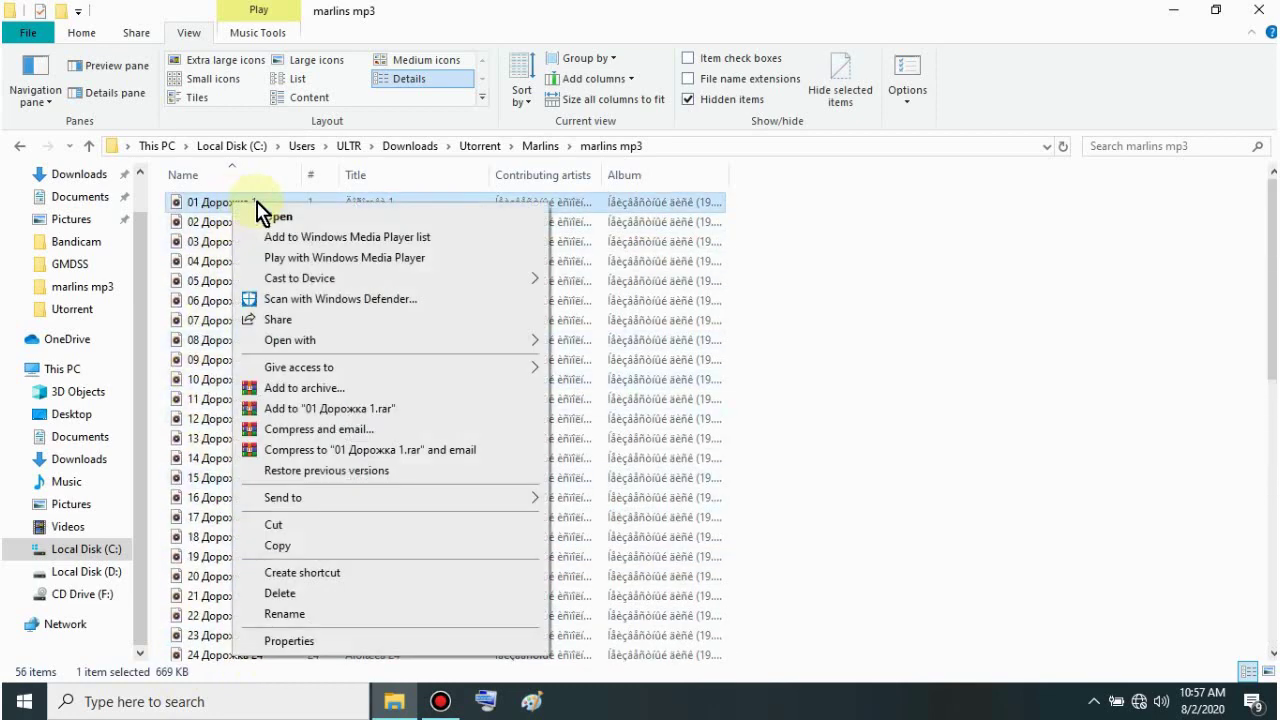
pyautogui.press('Escape')
pyautogui.doubleClick(277, 225)
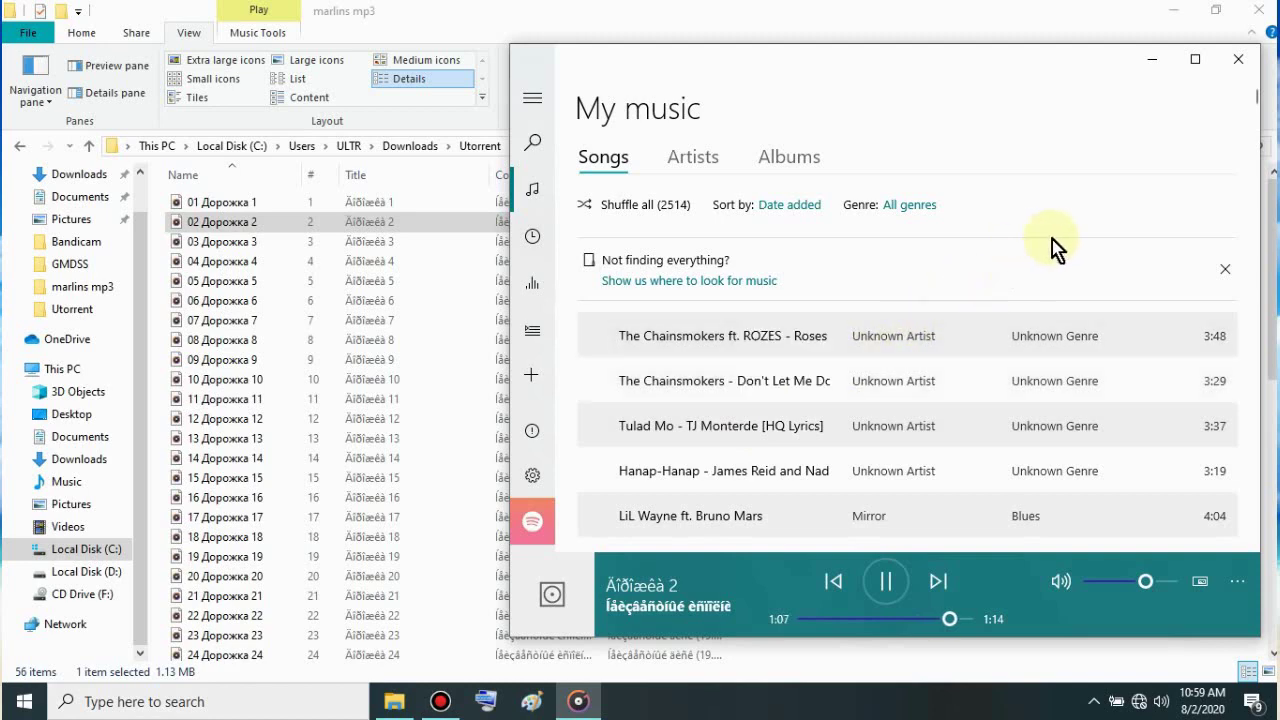
pyautogui.click(1238, 59)
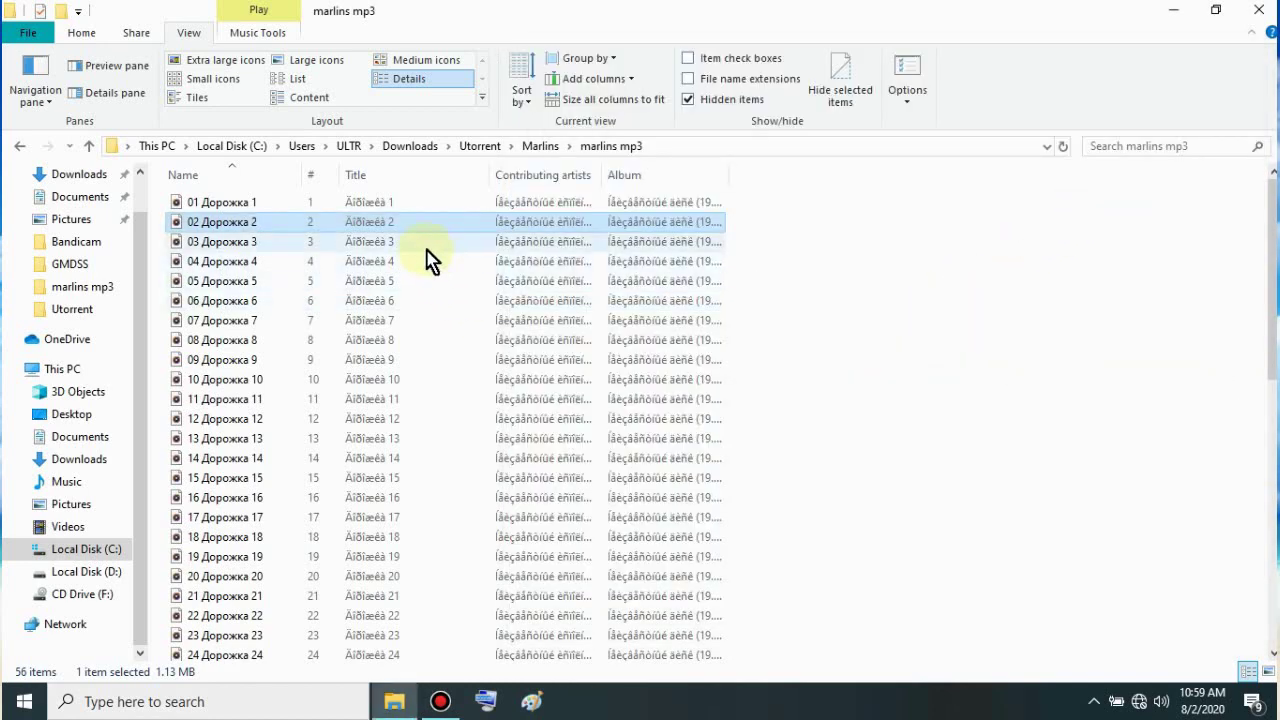
# Look through the rest of the marlins mp3 folder, including Marlins study pack 1, and return to the Marlins folder
pyautogui.scroll(-10, 400, 300)
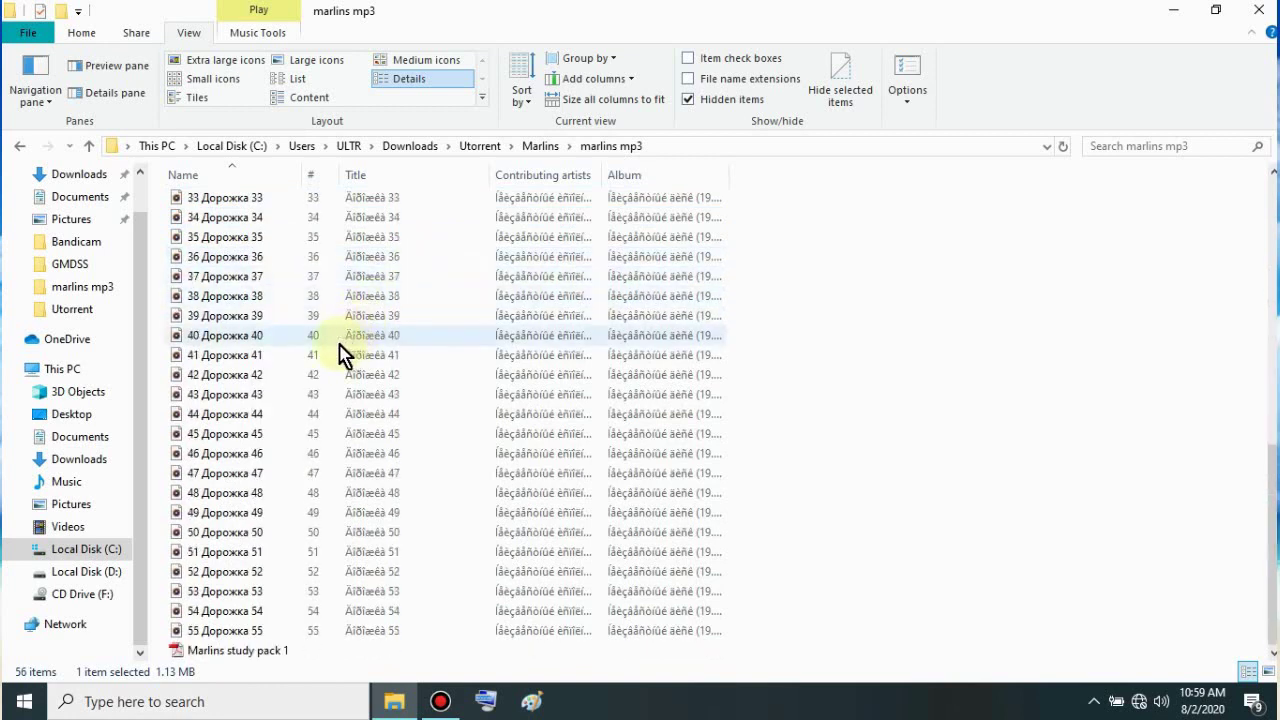
pyautogui.scroll(6, 300, 343)
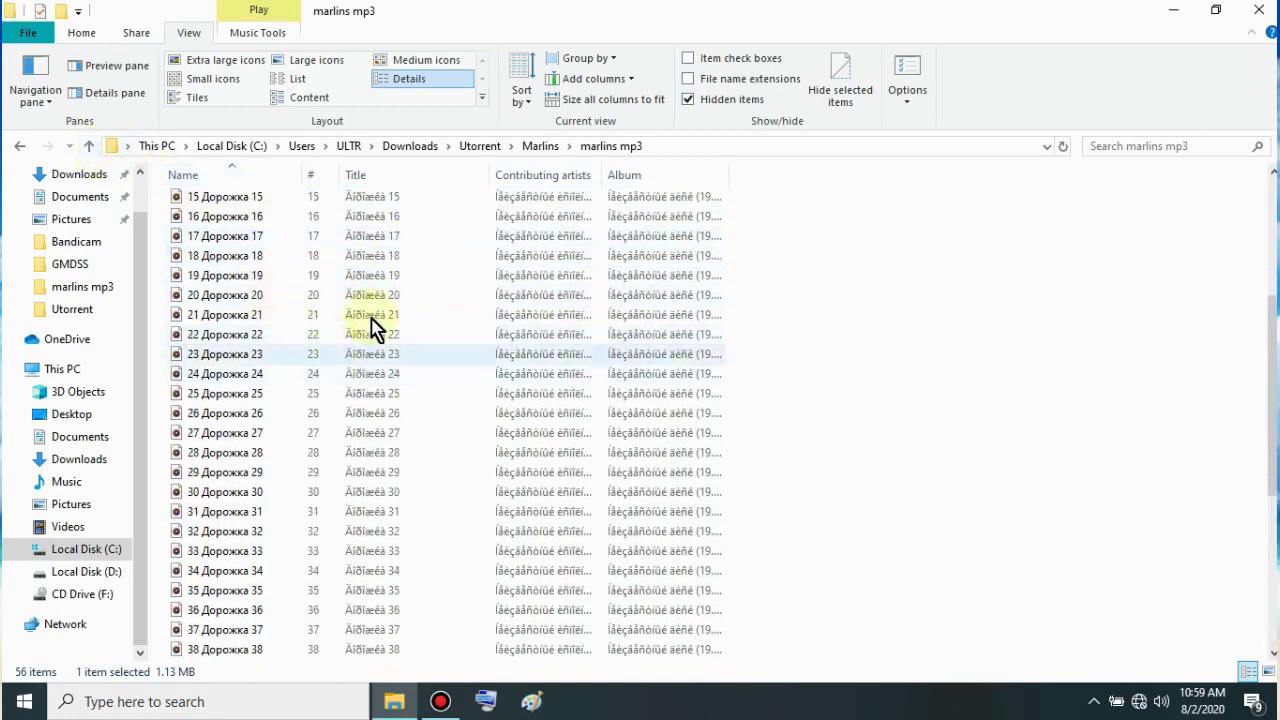
pyautogui.click(90, 147)
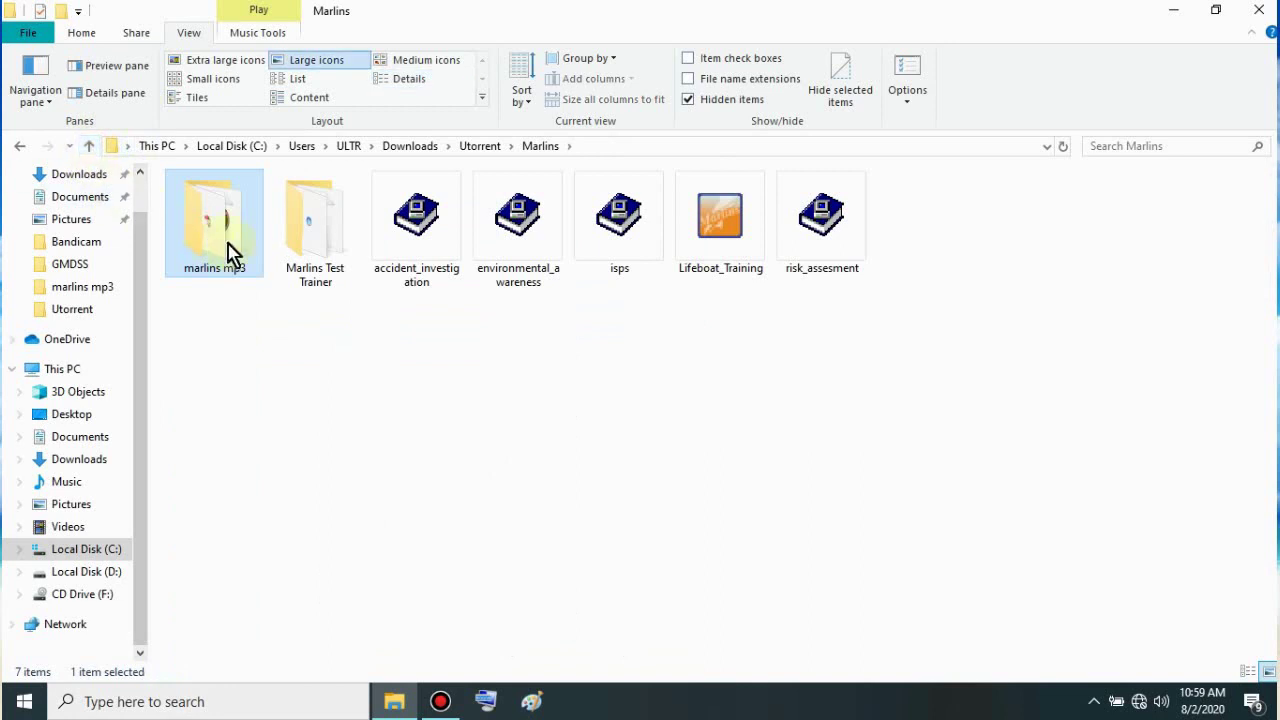
pyautogui.click(402, 369)
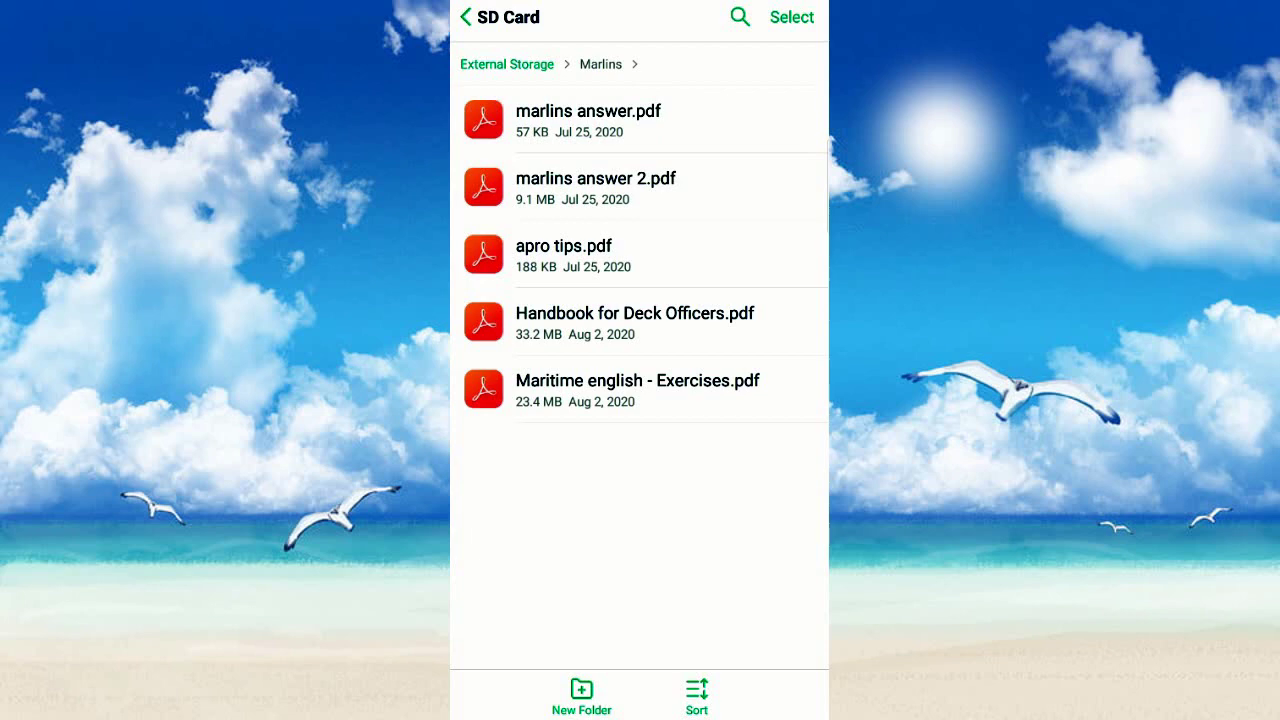
# On the phone, open marlins answer.pdf and read the Grammar and preposition answers on its first page
pyautogui.click(709, 120)
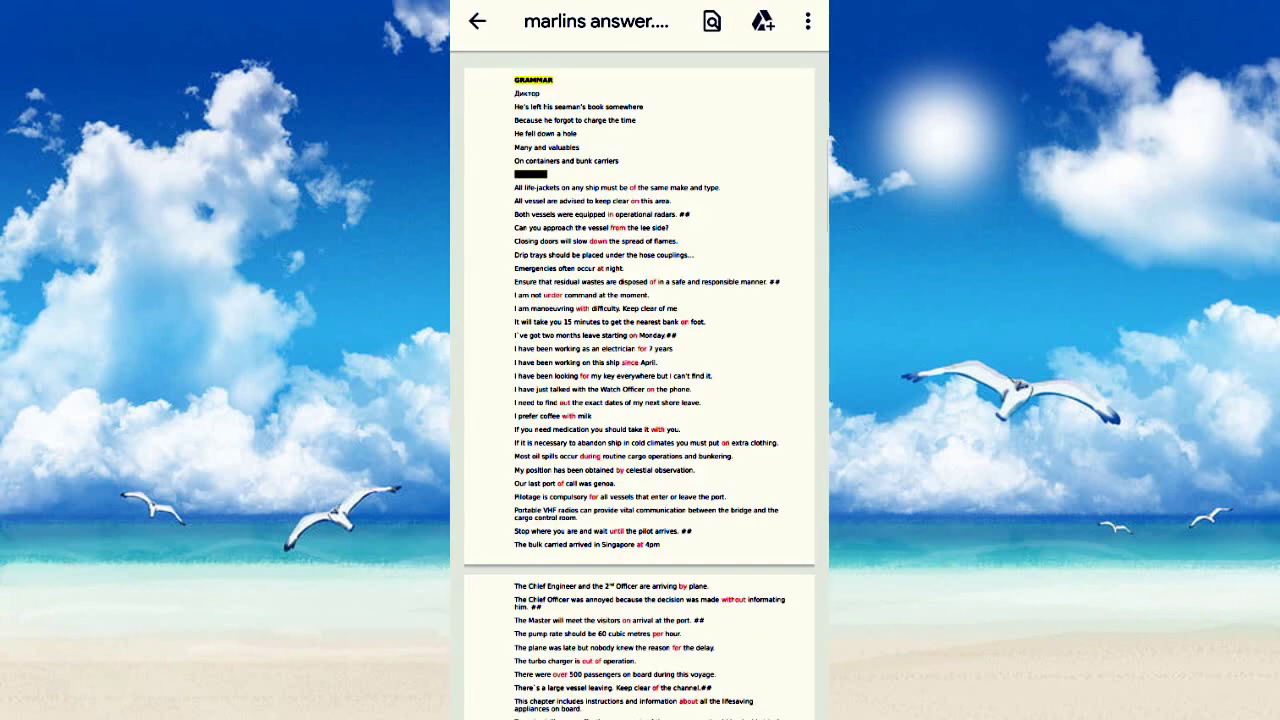
pyautogui.scroll(-2, 552, 559)
pyautogui.doubleClick(748, 365)
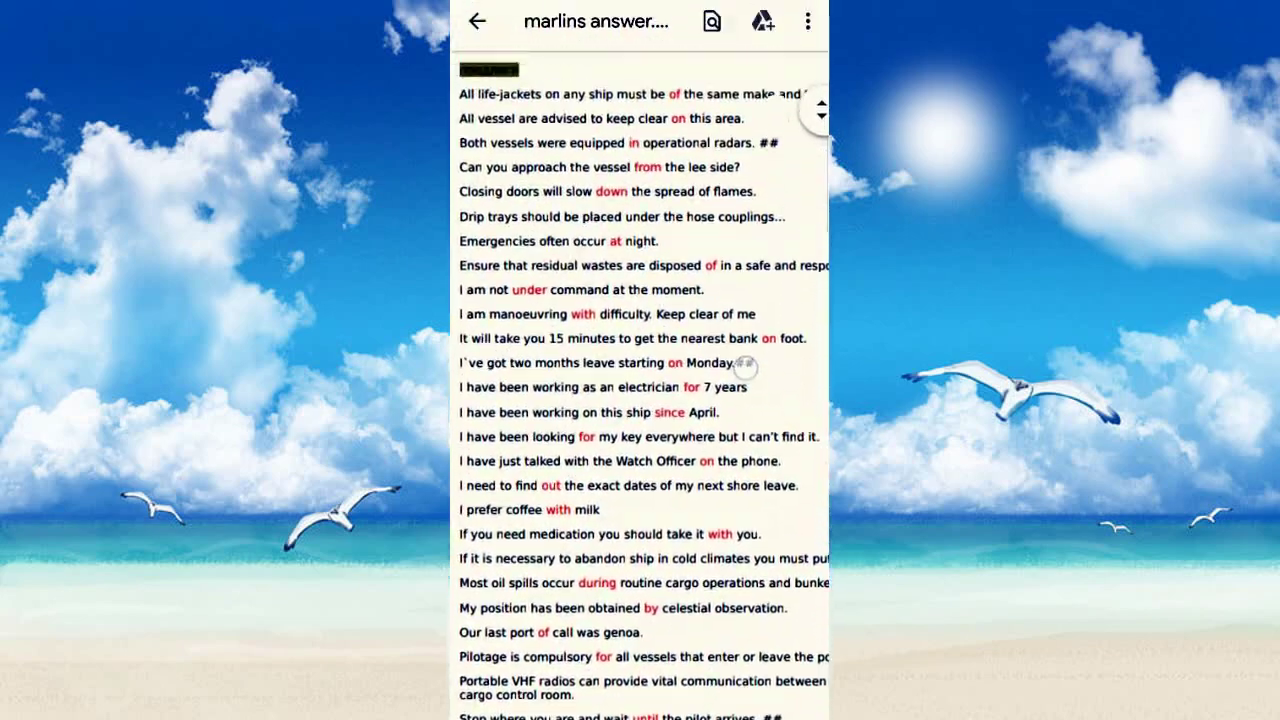
pyautogui.scroll(3, 748, 365)
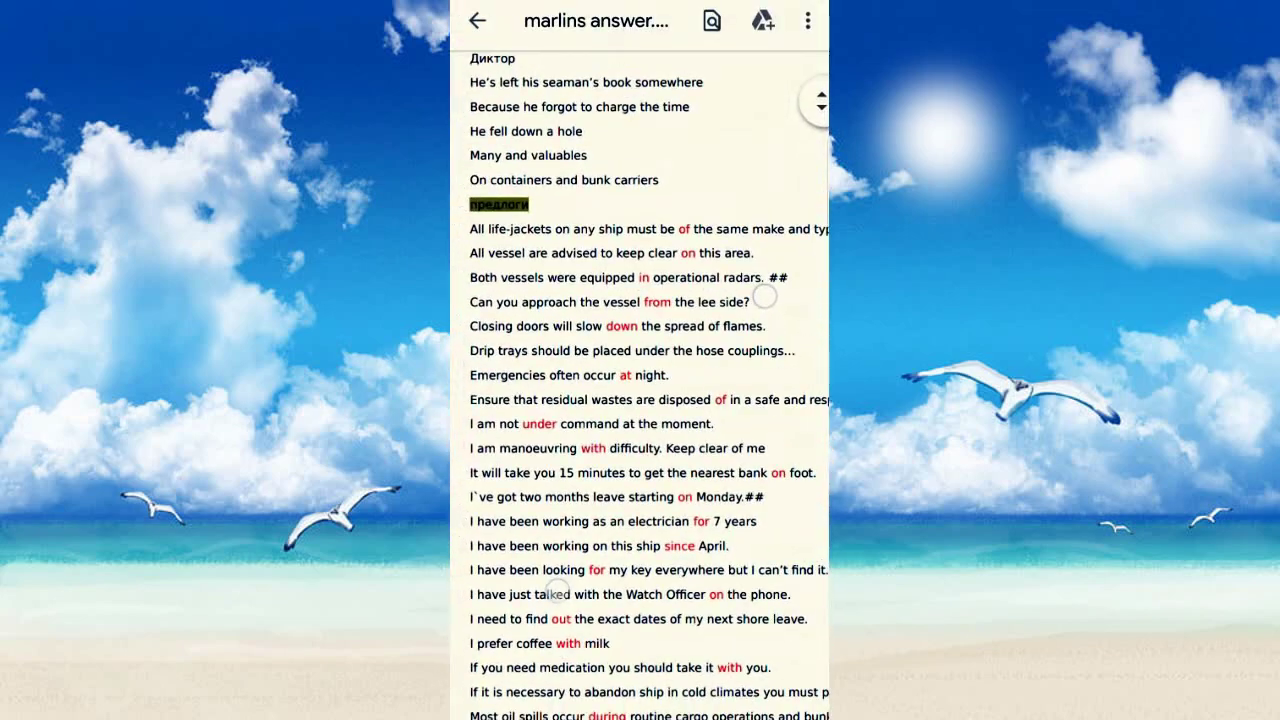
pyautogui.scroll(2, 660, 445)
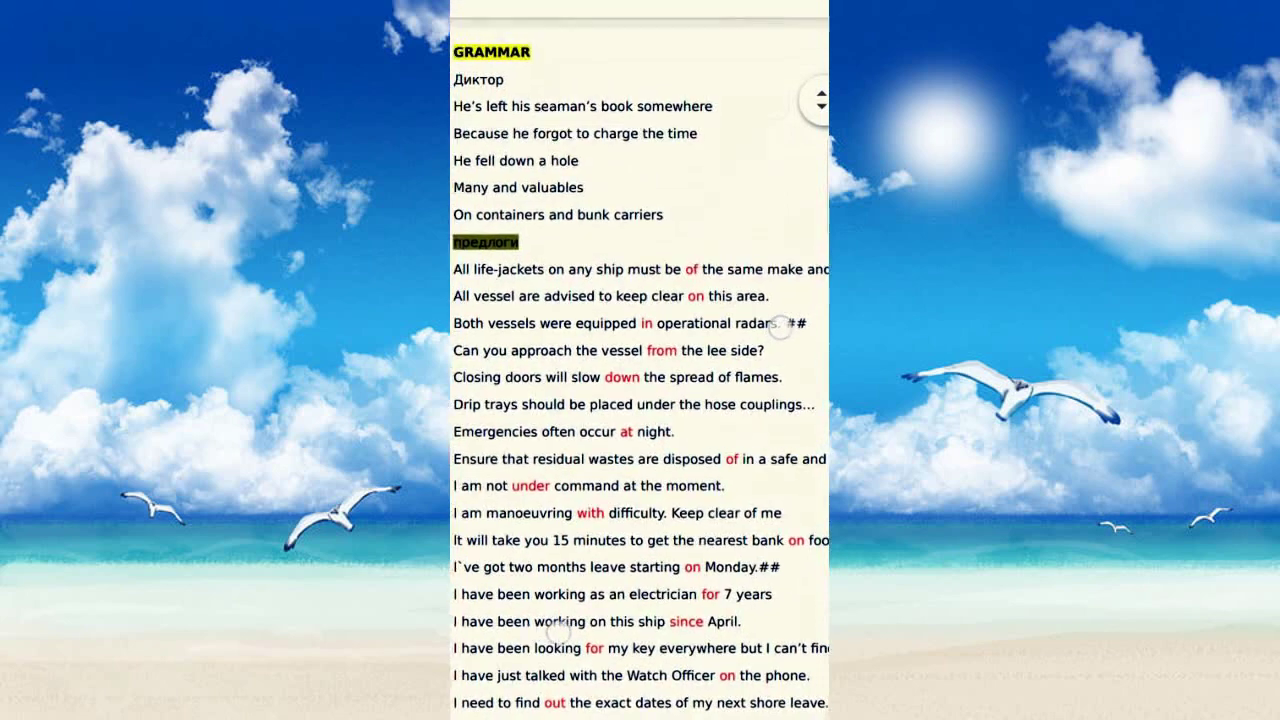
pyautogui.scroll(1, 669, 480)
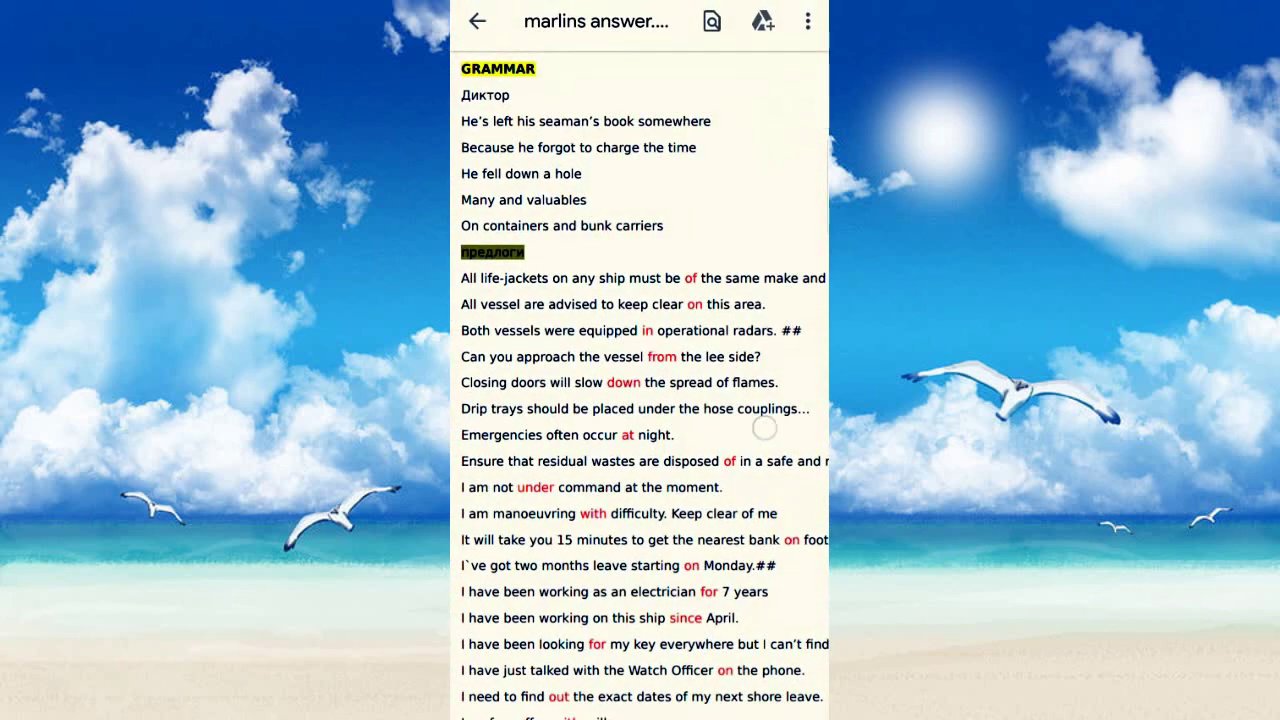
# Read the full answer sentences in marlins answer.pdf through page 2, and return to the SD card's Marlins folder
pyautogui.hscroll(2, 640, 384)
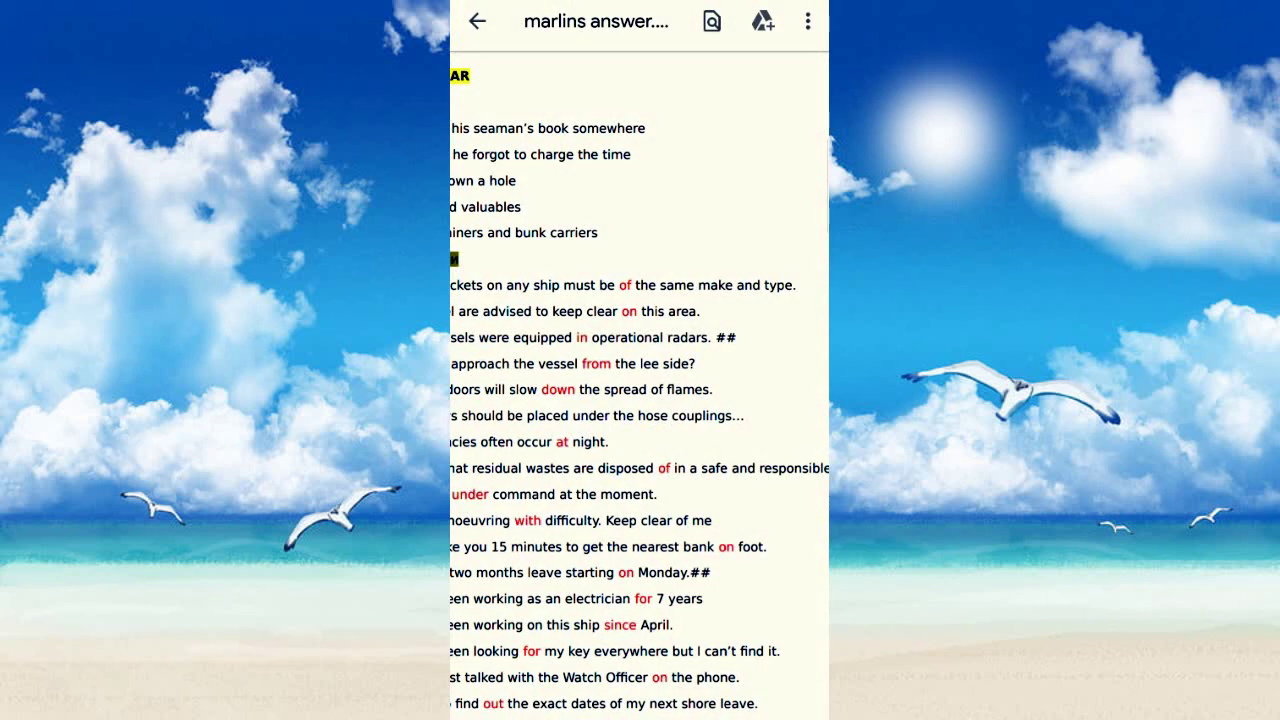
pyautogui.hscroll(1, 530, 610)
pyautogui.hscroll(-1, 530, 612)
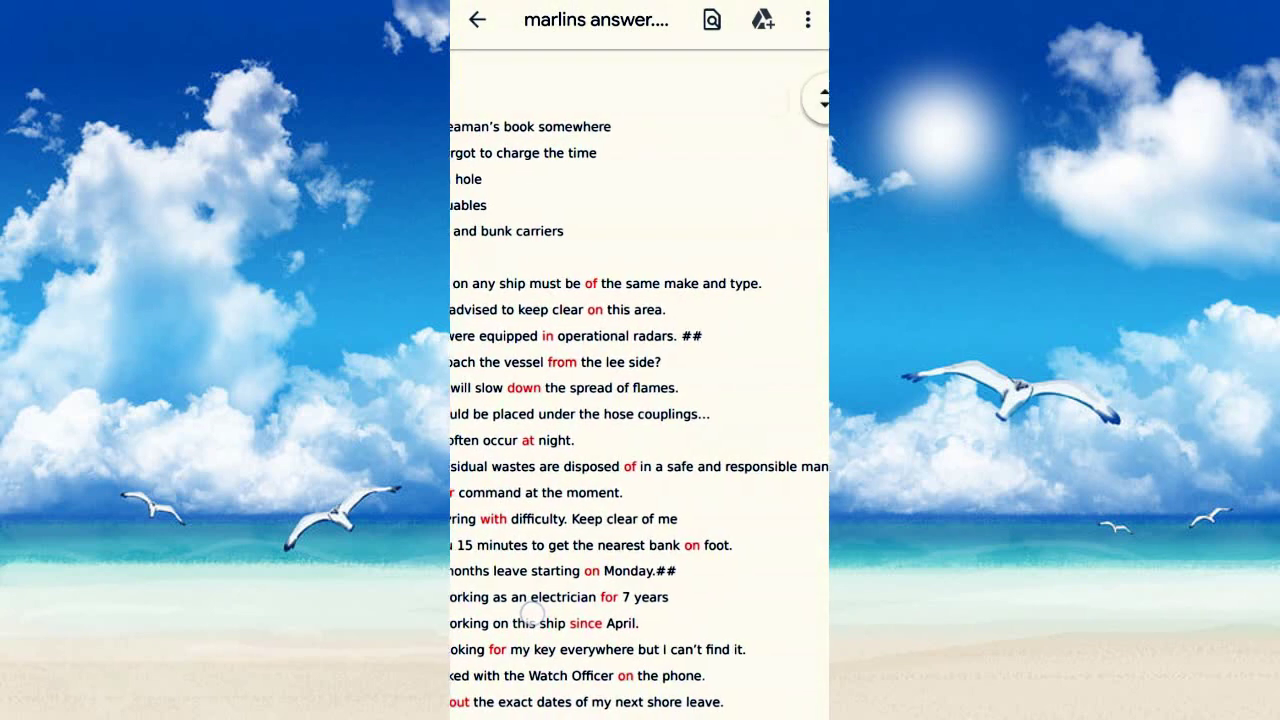
pyautogui.hscroll(-1, 557, 612)
pyautogui.scroll(-15, 640, 450)
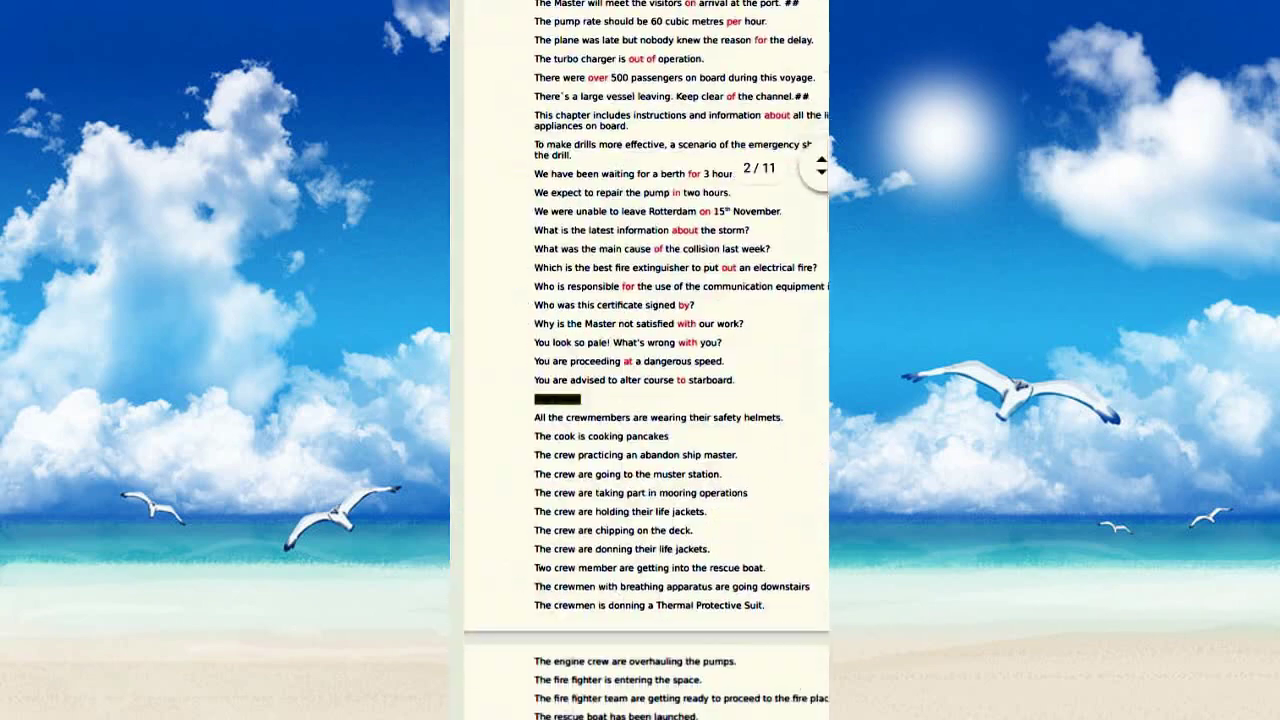
pyautogui.scroll(4, 695, 352)
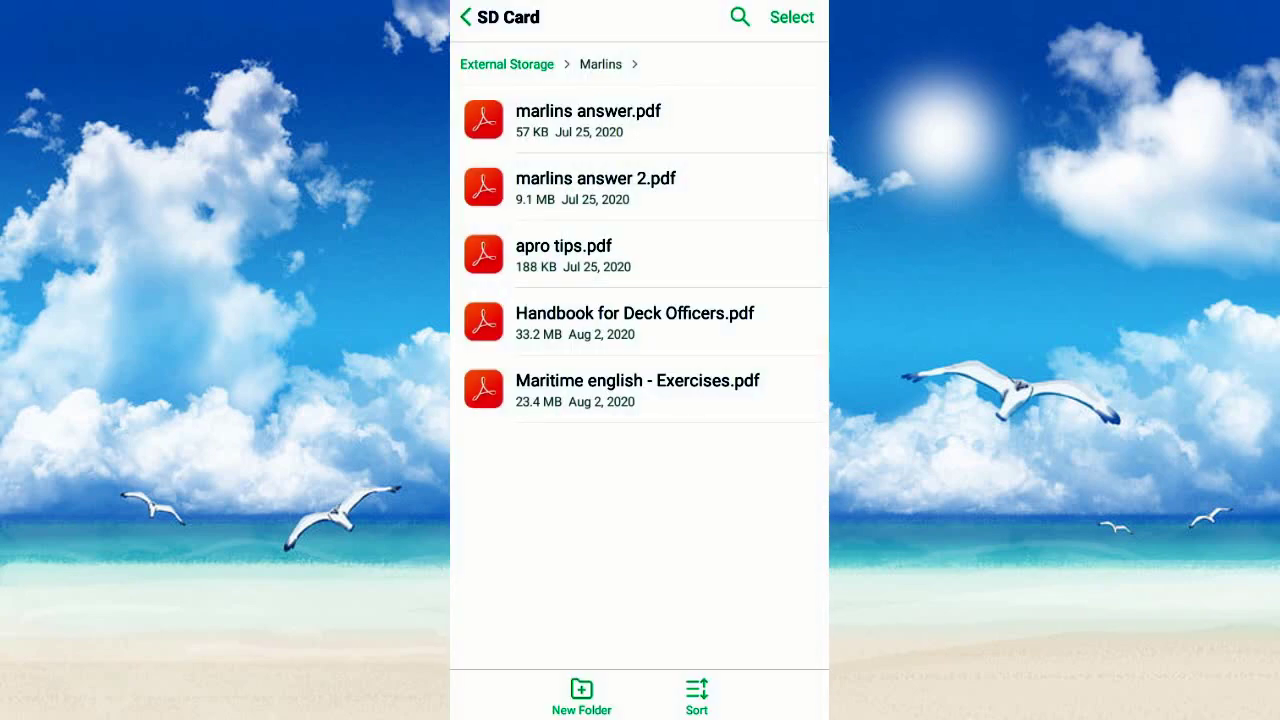
# Open marlins answer 2.pdf and examine the answer options for the first gap of the Enclosed Space Entry reading exercise
pyautogui.click(588, 118)
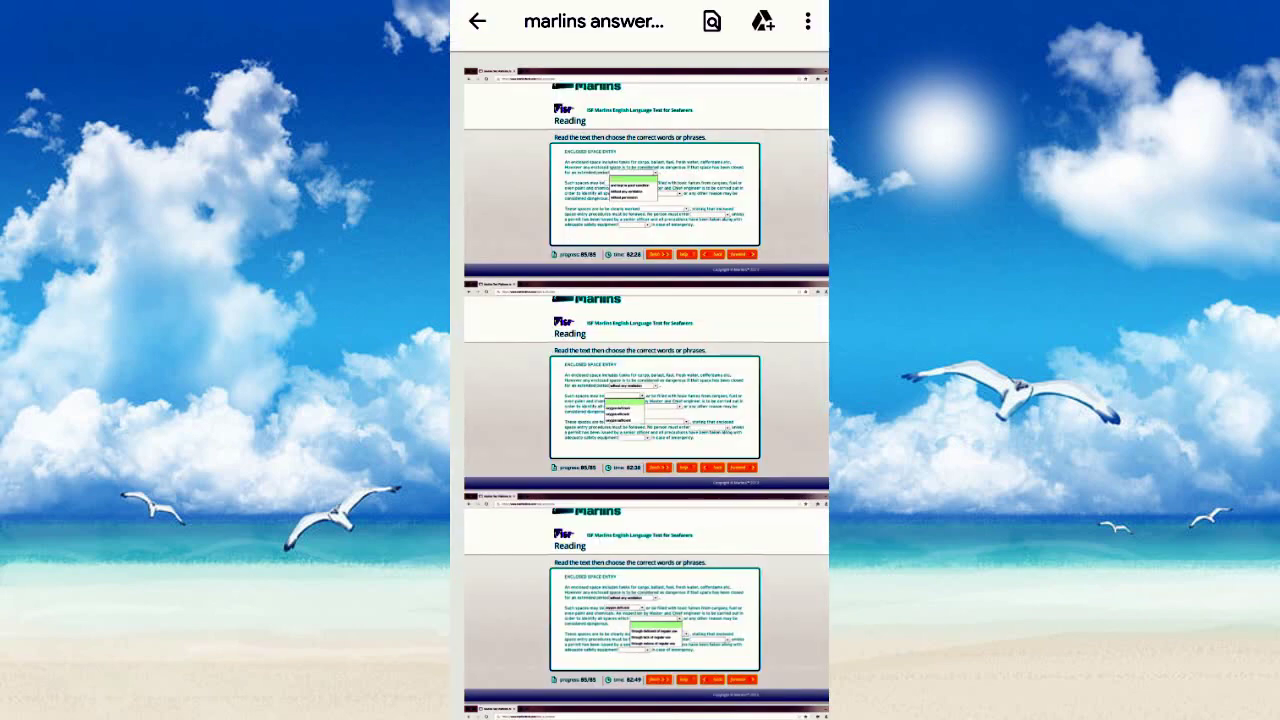
pyautogui.scroll(5, 640, 360)
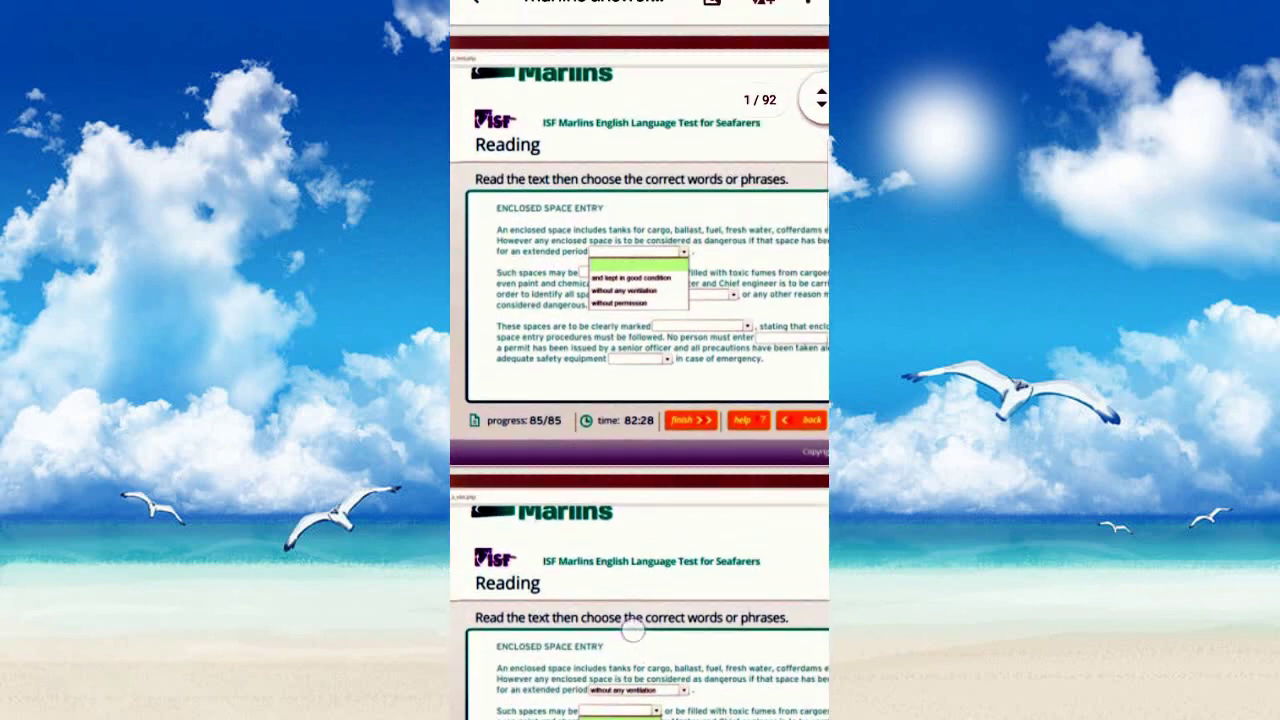
pyautogui.scroll(2, 645, 408)
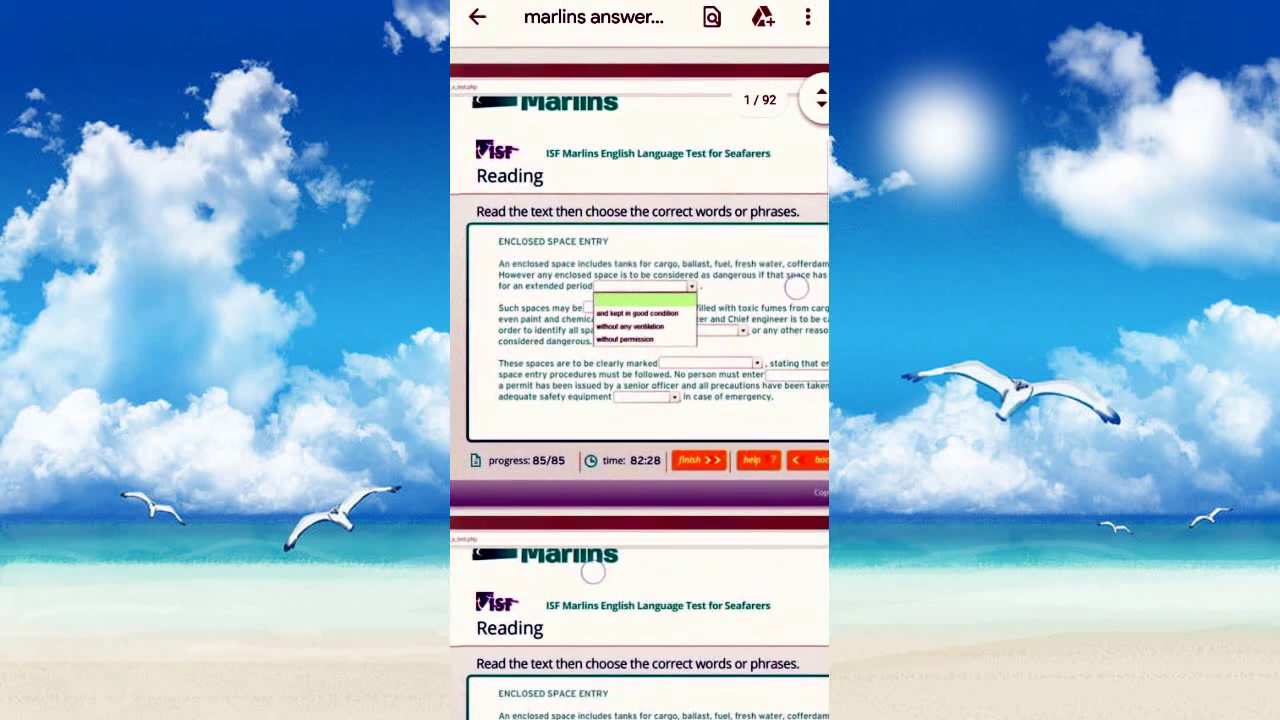
pyautogui.scroll(2, 690, 432)
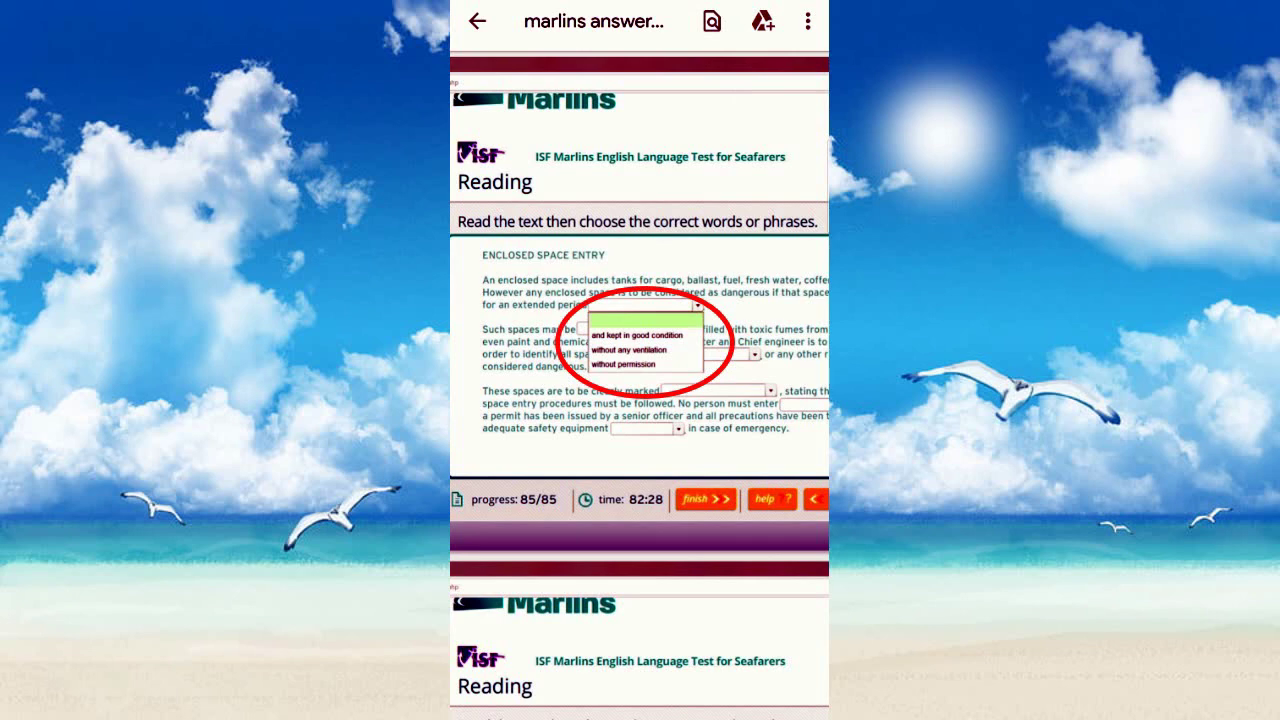
# Compare the successive Enclosed Space Entry screenshots to find the chosen answers for the first two gaps
pyautogui.scroll(-3, 700, 391)
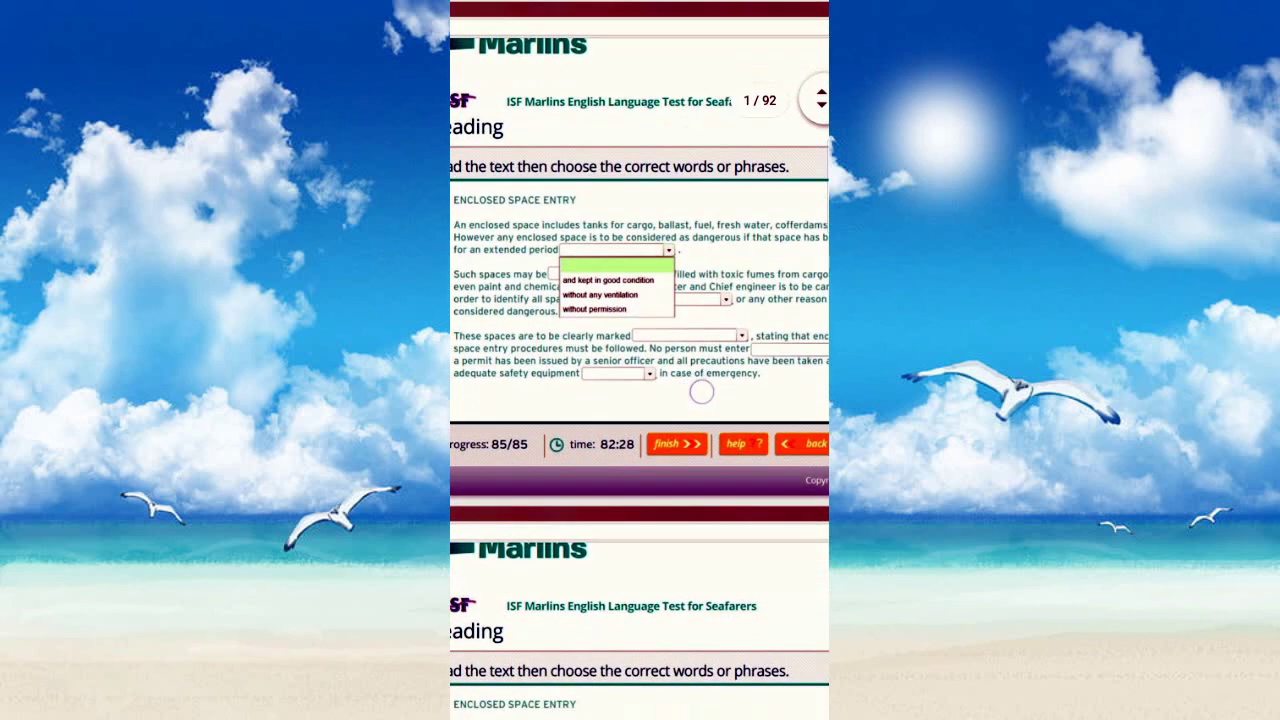
pyautogui.scroll(-3, 751, 323)
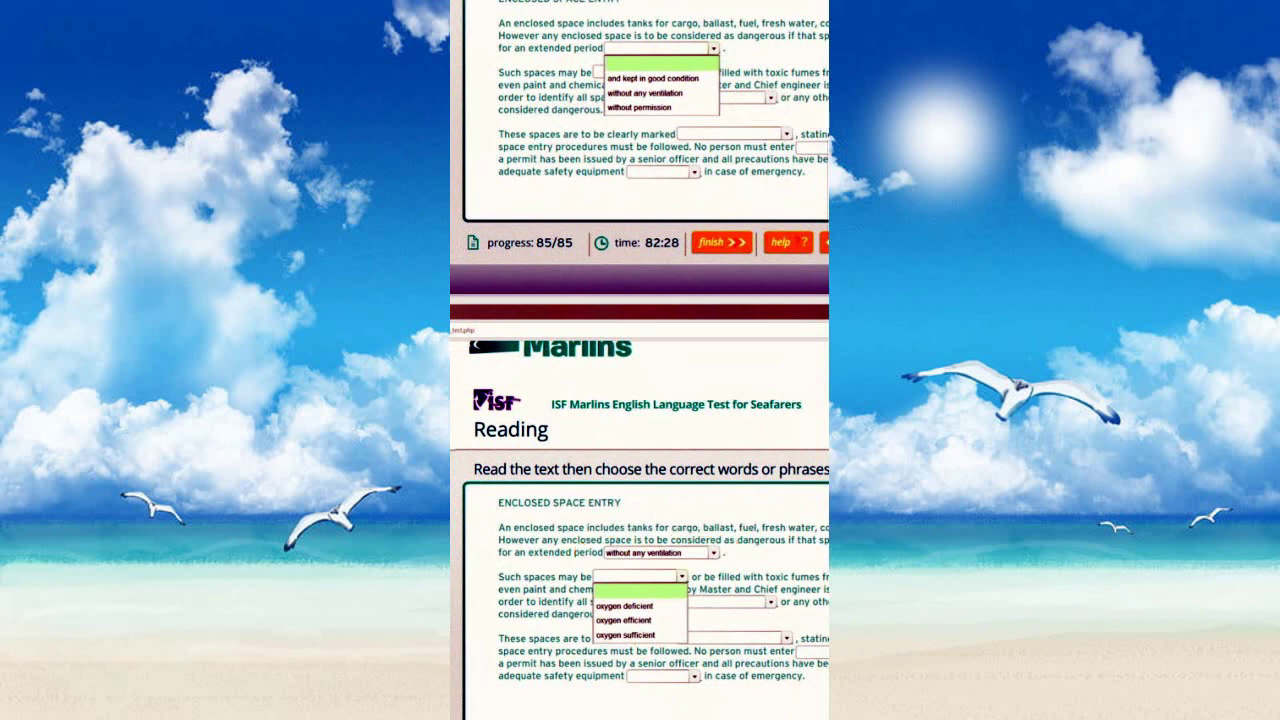
pyautogui.scroll(3, 640, 360)
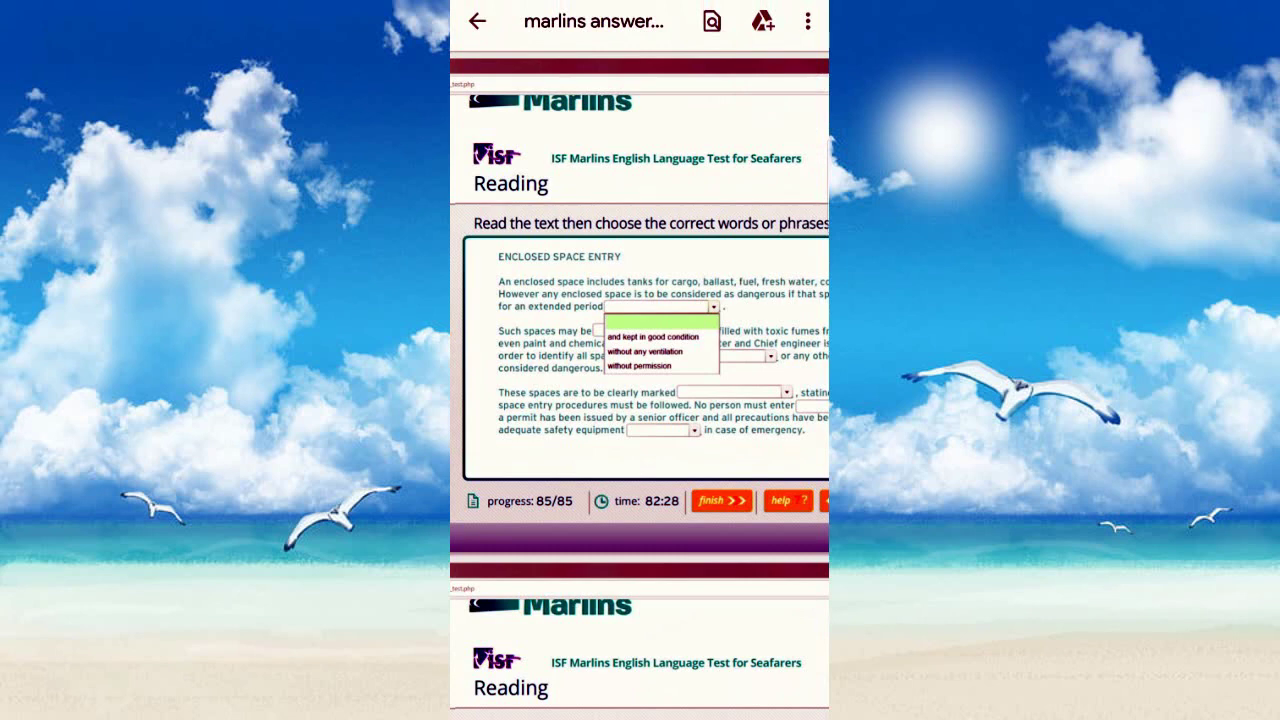
pyautogui.moveTo(683, 617); pyautogui.dragTo(713, 287)
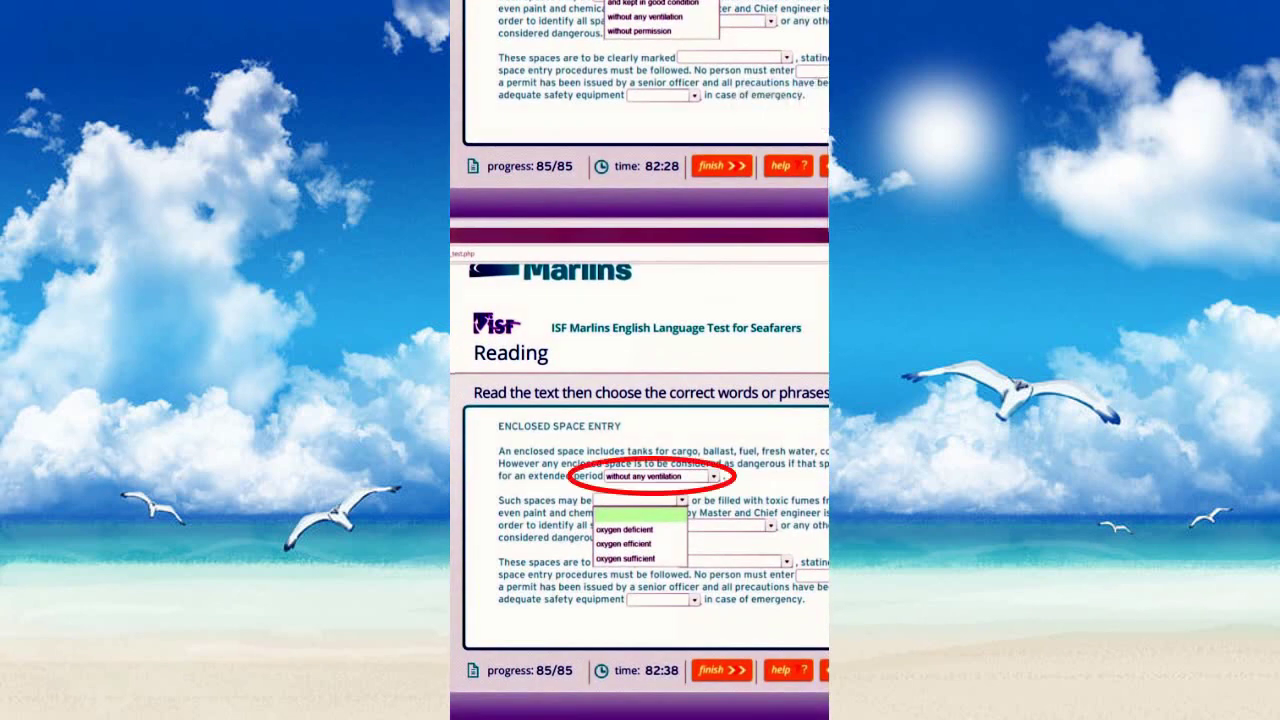
pyautogui.scroll(-5, 640, 360)
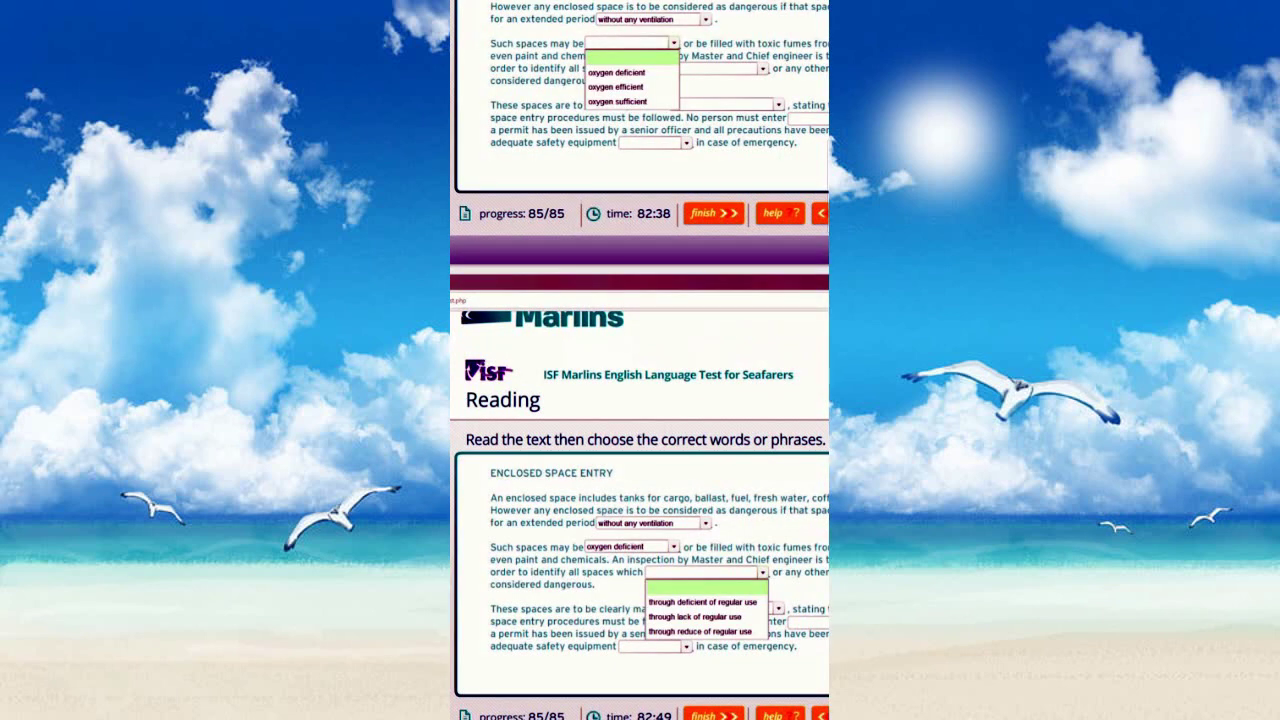
# Open apro tips.pdf from the Marlins folder, read its Numerical Reasoning questions and explanations through page 5, and return to the folder
pyautogui.press('Escape')
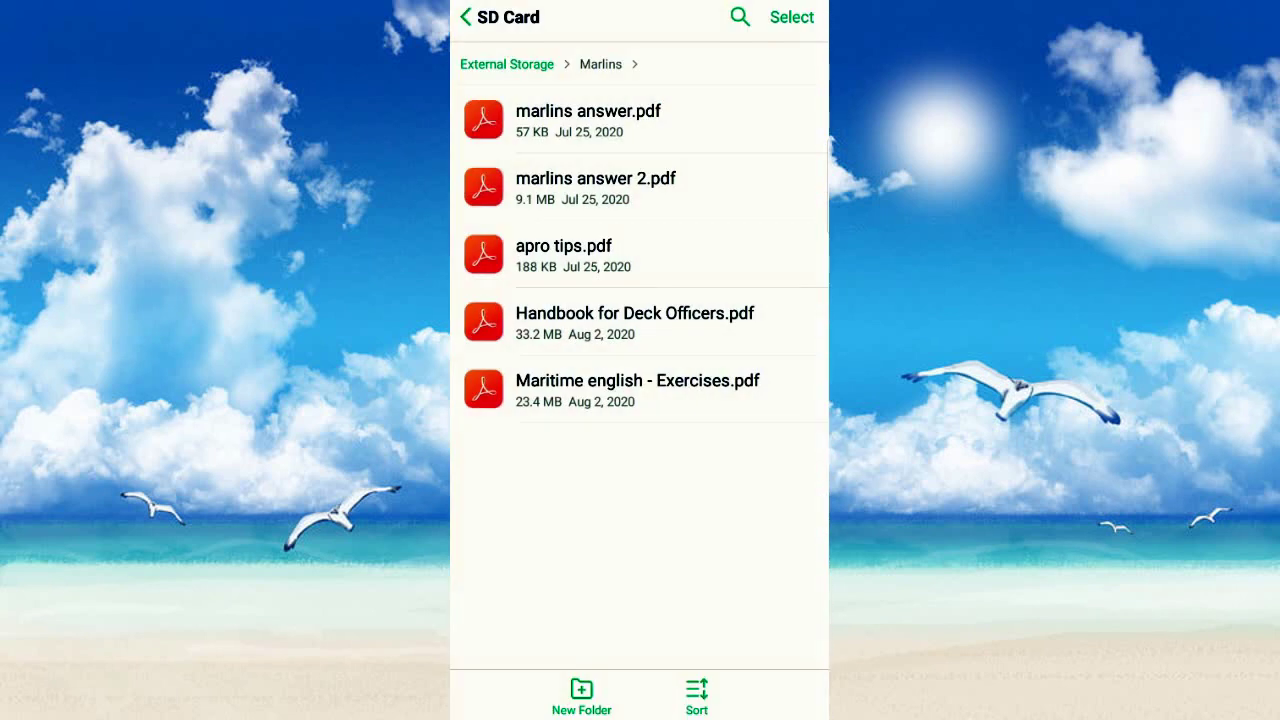
pyautogui.click(708, 257)
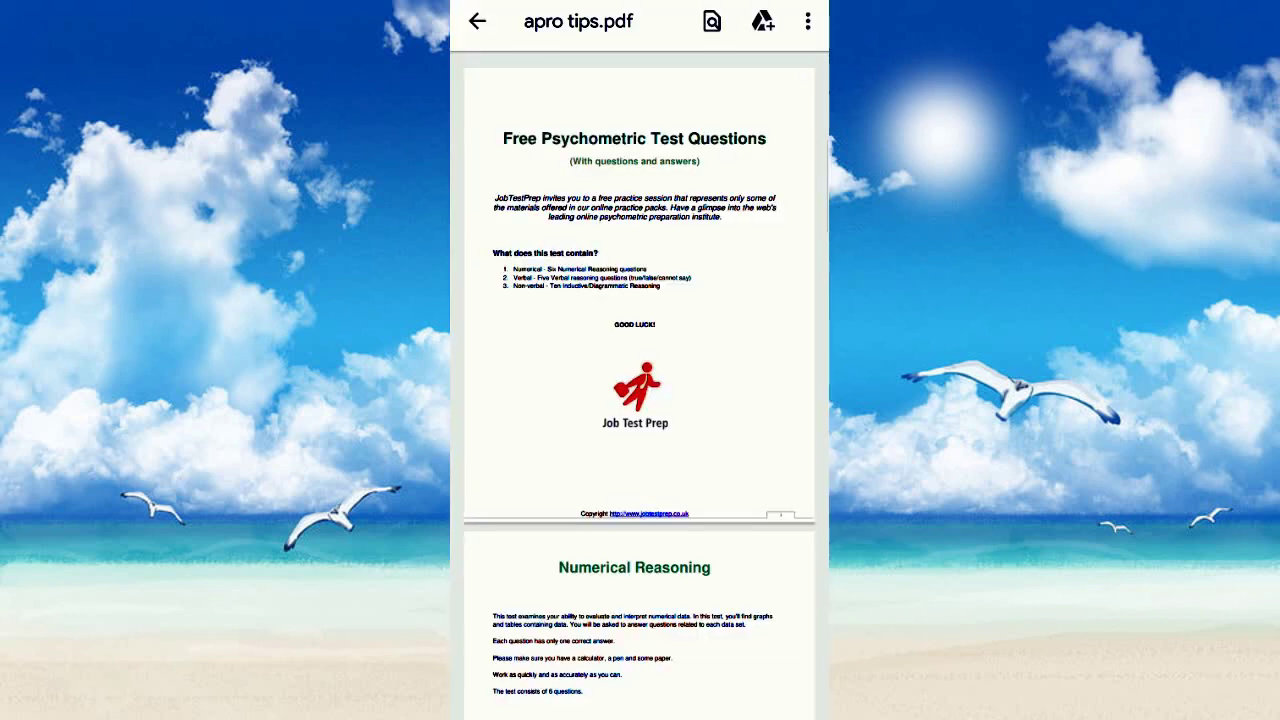
pyautogui.scroll(-10, 640, 360)
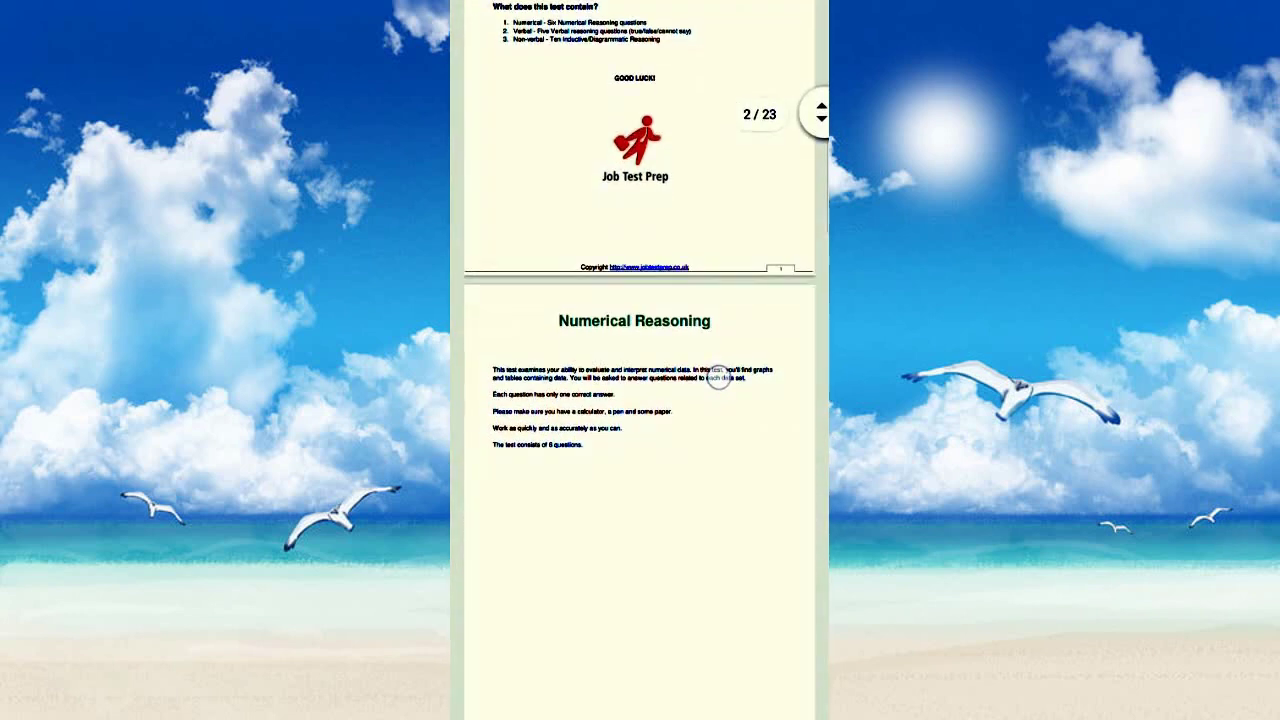
pyautogui.scroll(-5, 640, 360)
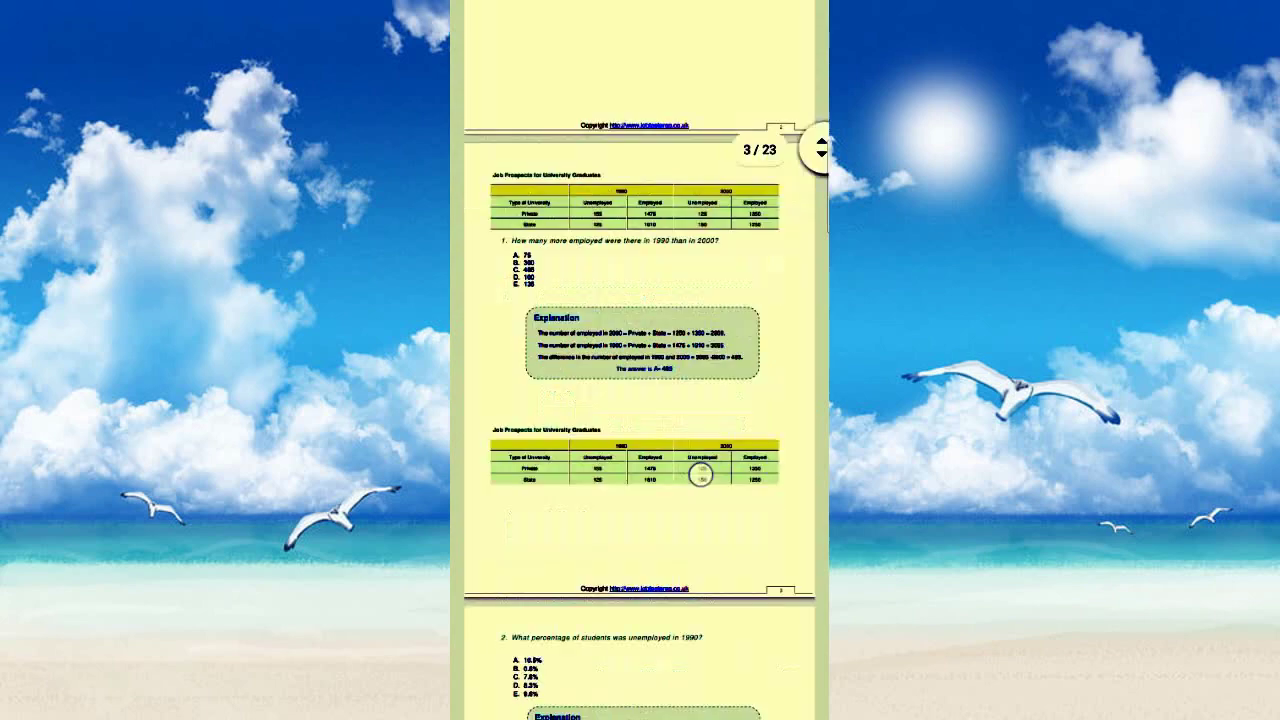
pyautogui.scroll(-4, 640, 360)
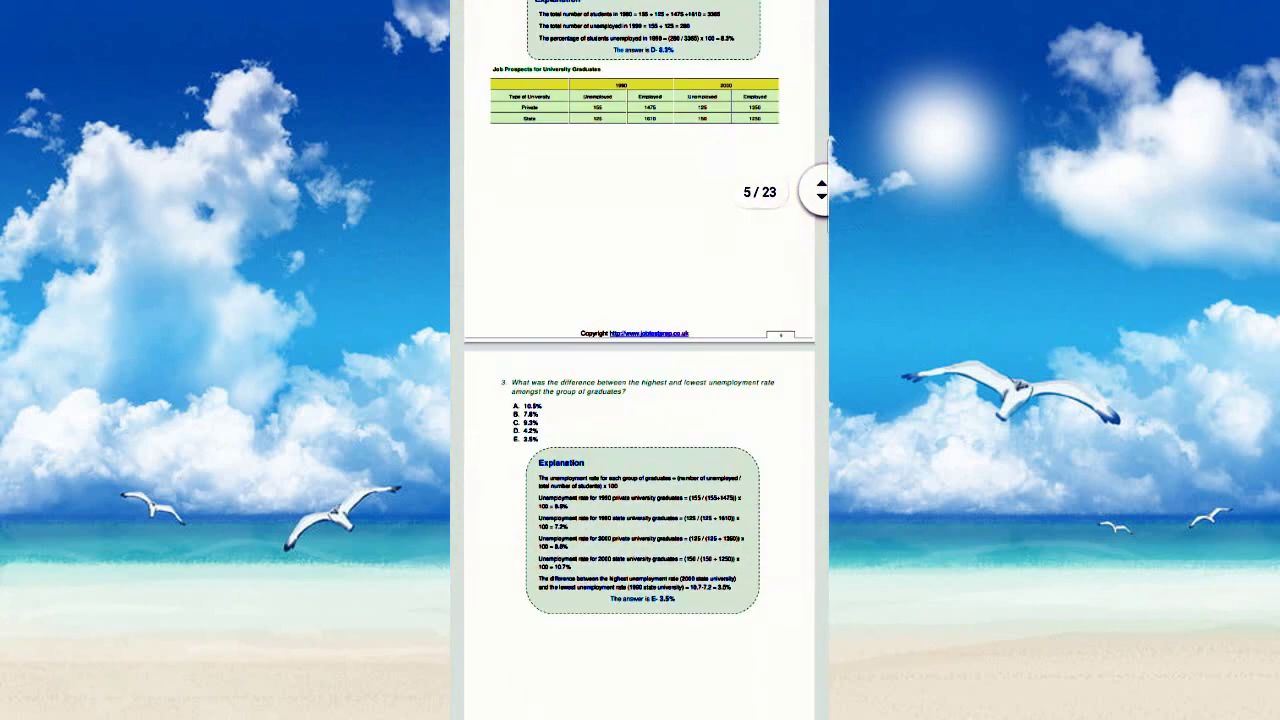
pyautogui.press('Escape')
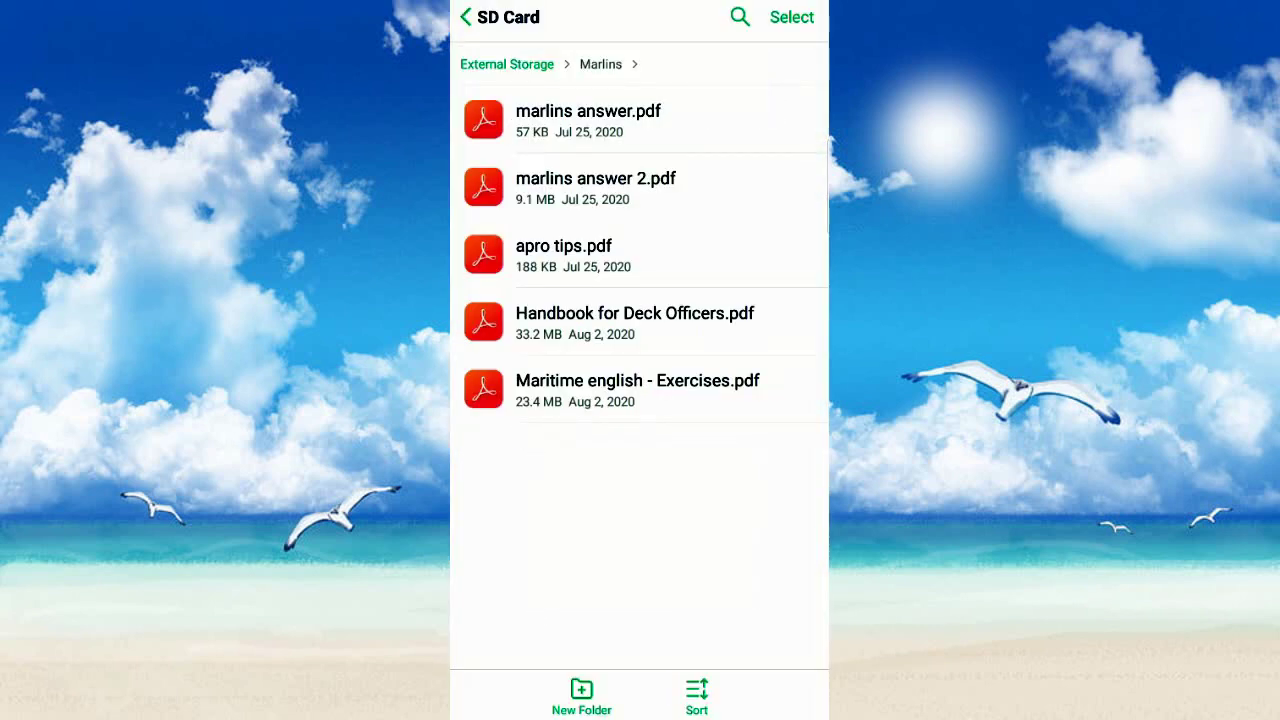
# View Handbook for Deck Officers.pdf and browse Maritime english - Exercises.pdf from the index to the Unit 12 mooring exercises on page 22
pyautogui.click(634, 322)
pyautogui.click(637, 390)
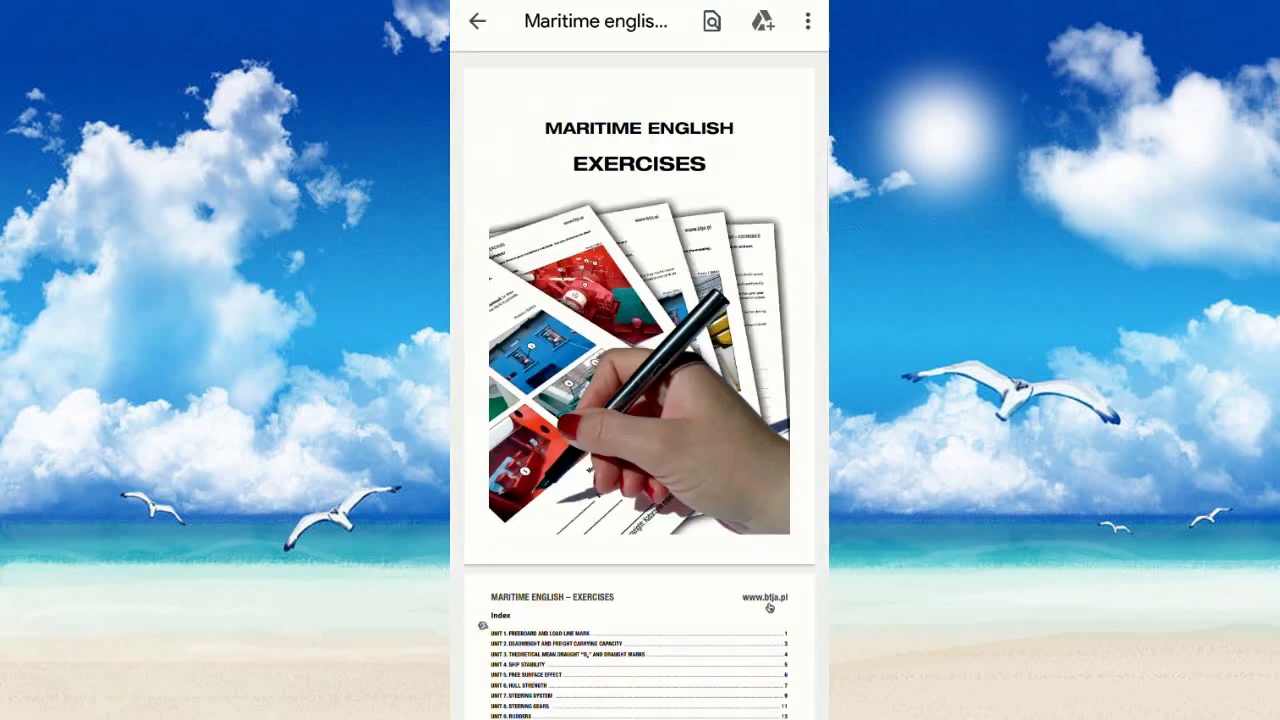
pyautogui.scroll(-15, 695, 495)
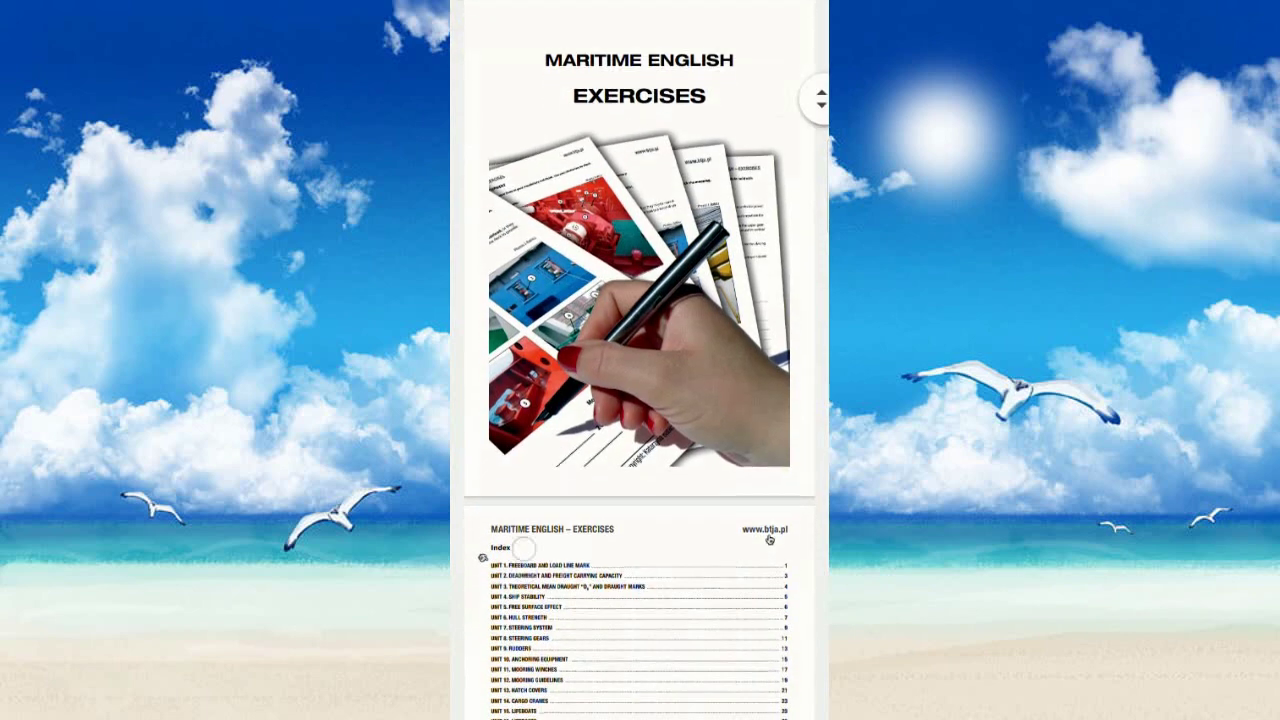
pyautogui.scroll(-15, 695, 495)
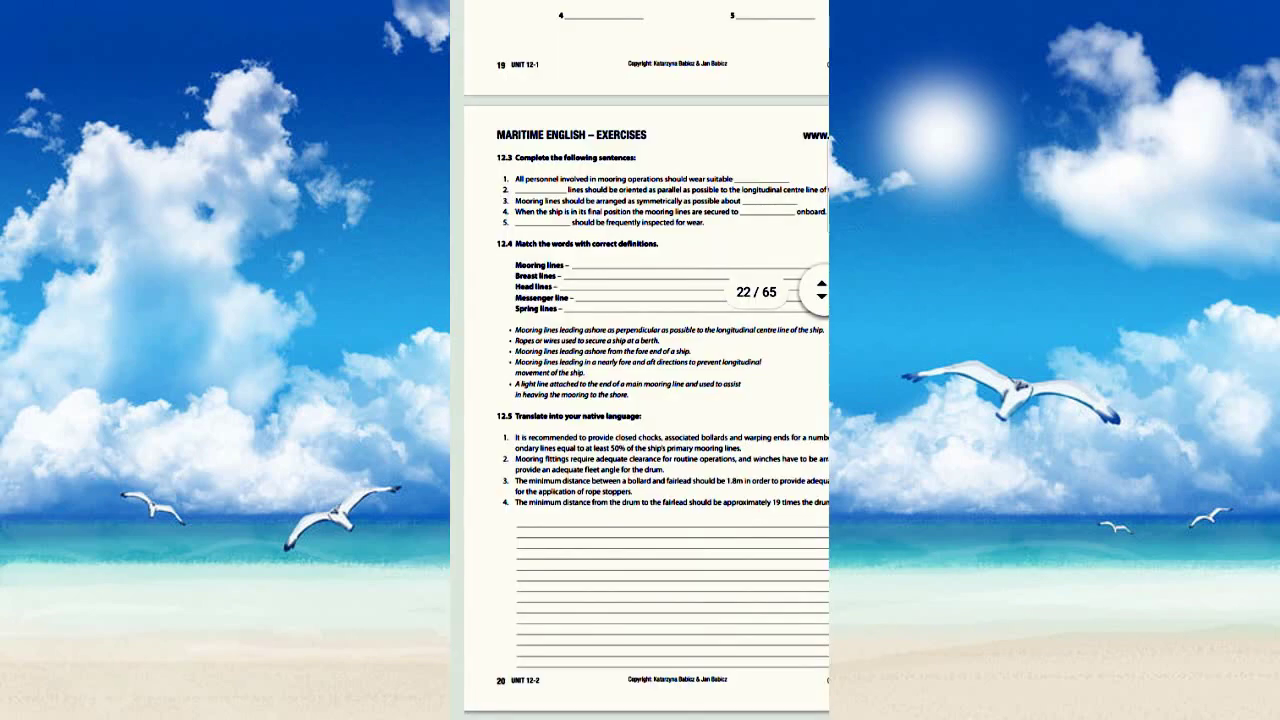
pyautogui.scroll(2, 537, 609)
pyautogui.scroll(2, 542, 632)
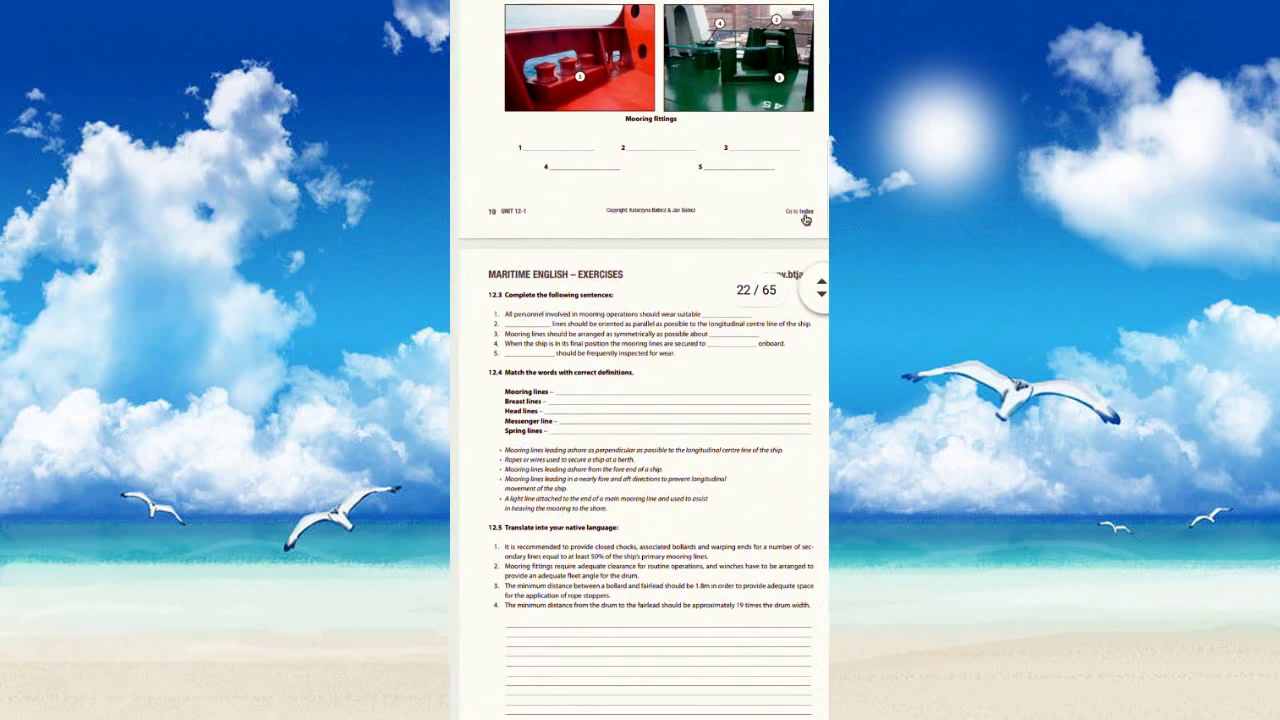
# Switch to the EfS app, start its Listening test and proceed past the instructions to the first question
pyautogui.press('super')
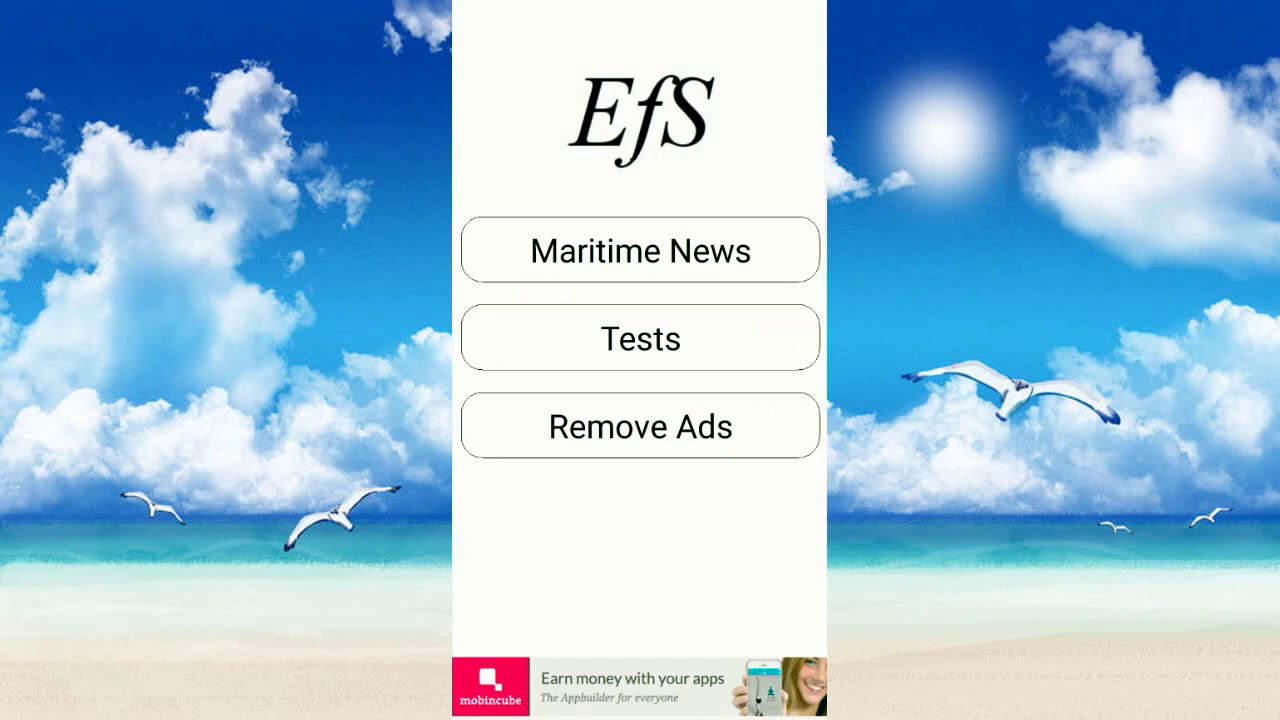
pyautogui.click(640, 338)
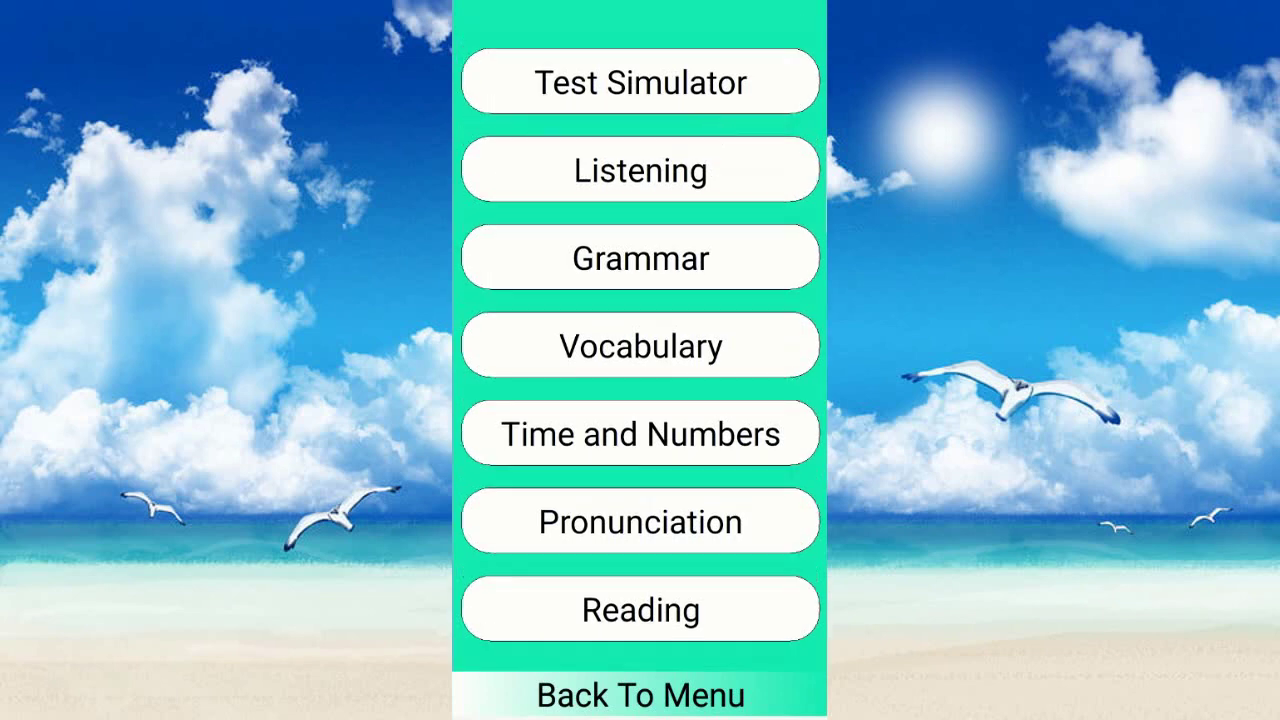
pyautogui.click(640, 165)
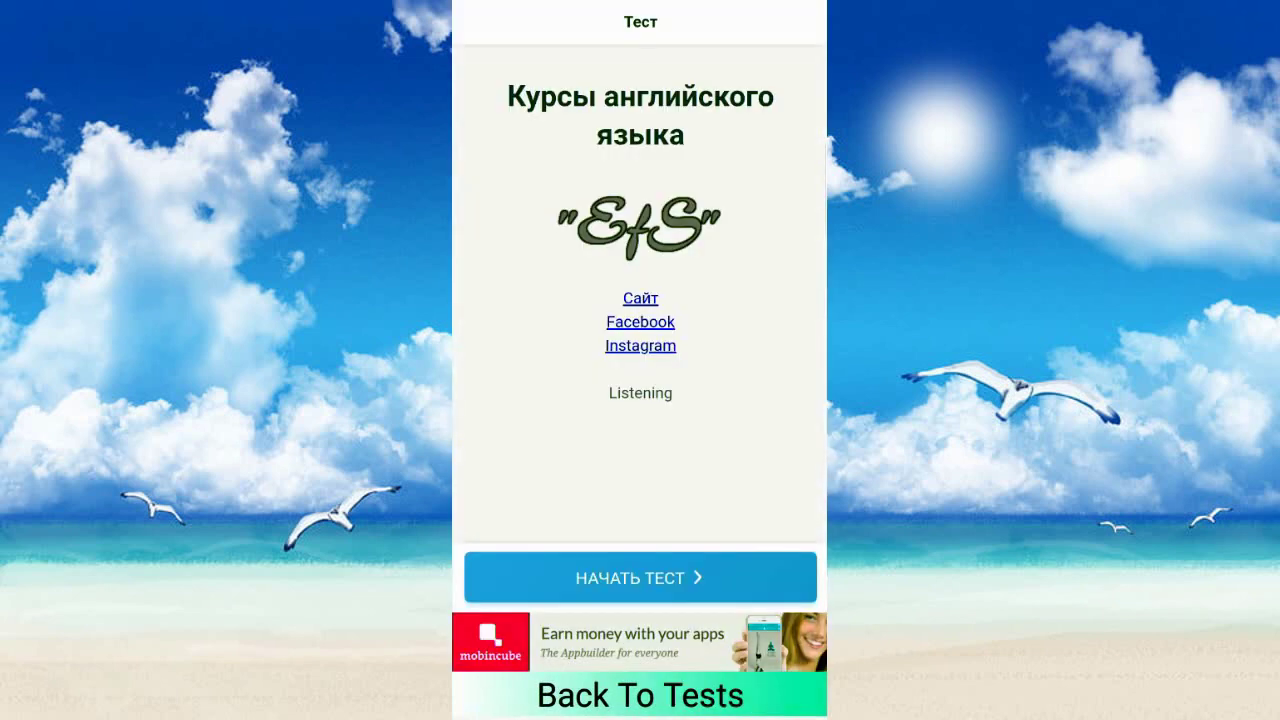
pyautogui.click(640, 577)
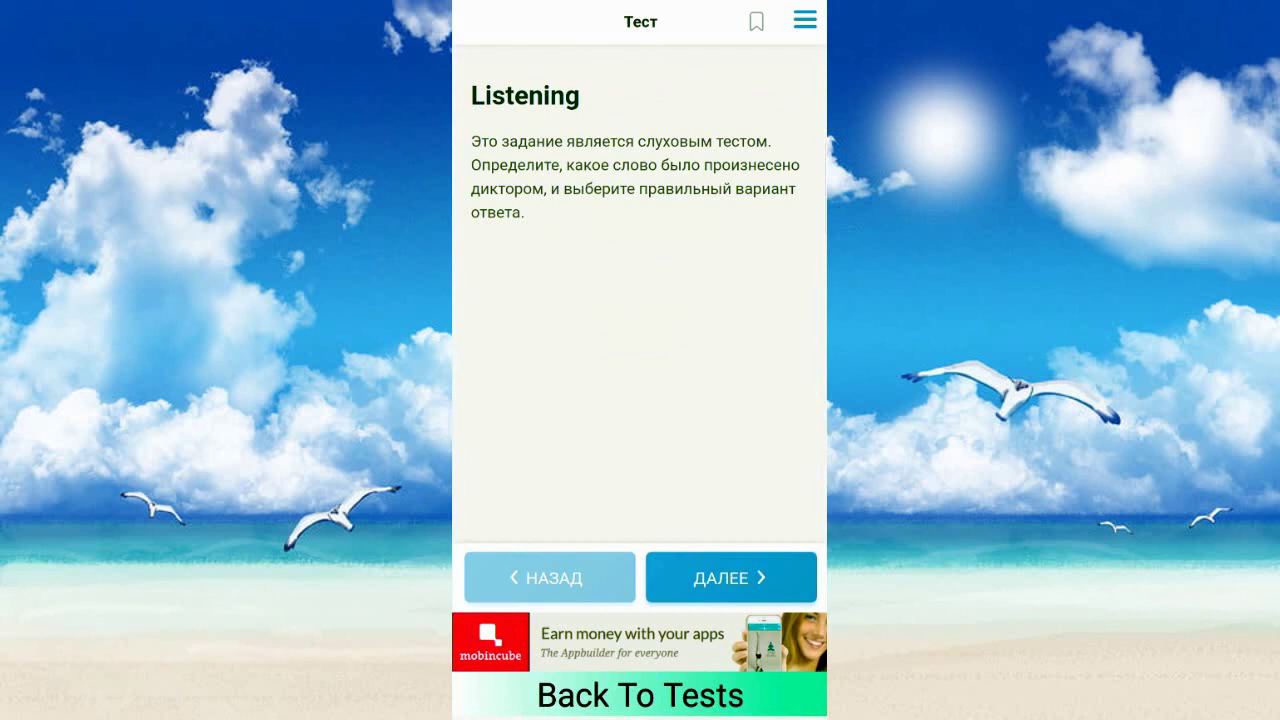
pyautogui.click(731, 577)
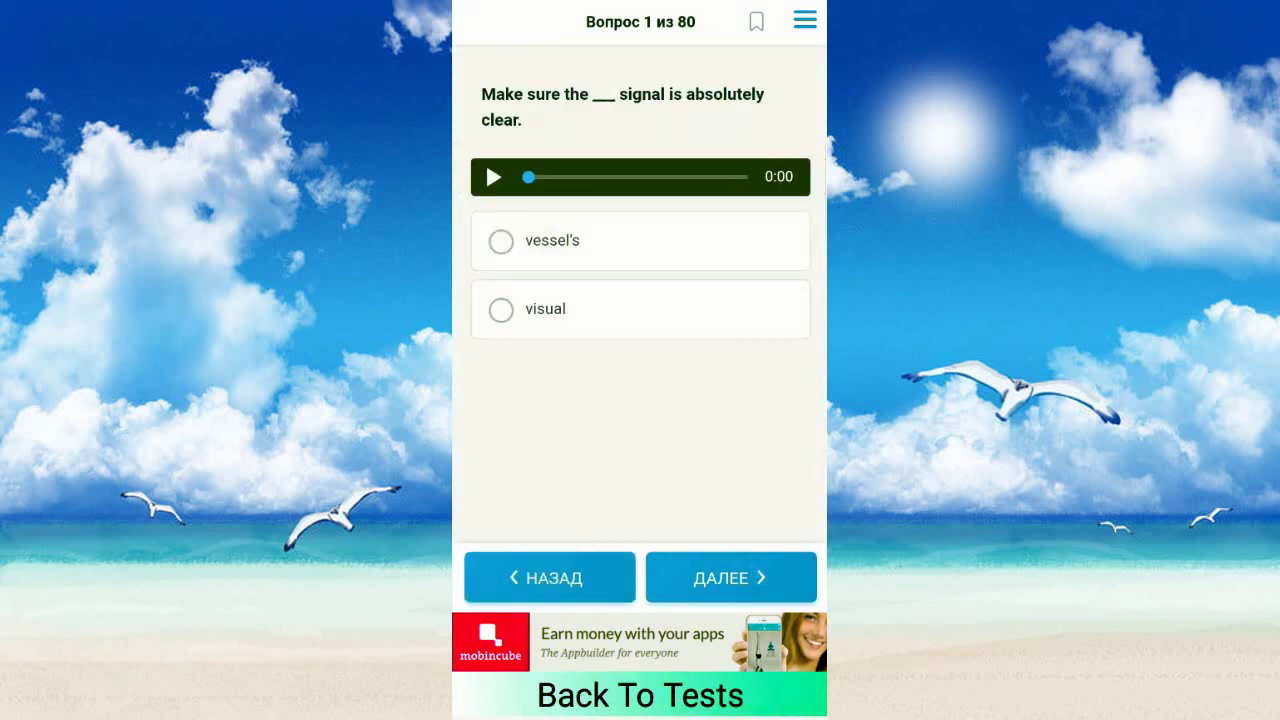
# Play the audio of Listening question 1, answer it with "vessel's" and continue to question 2
pyautogui.click(493, 177)
pyautogui.press('XF86AudioRaiseVolume')
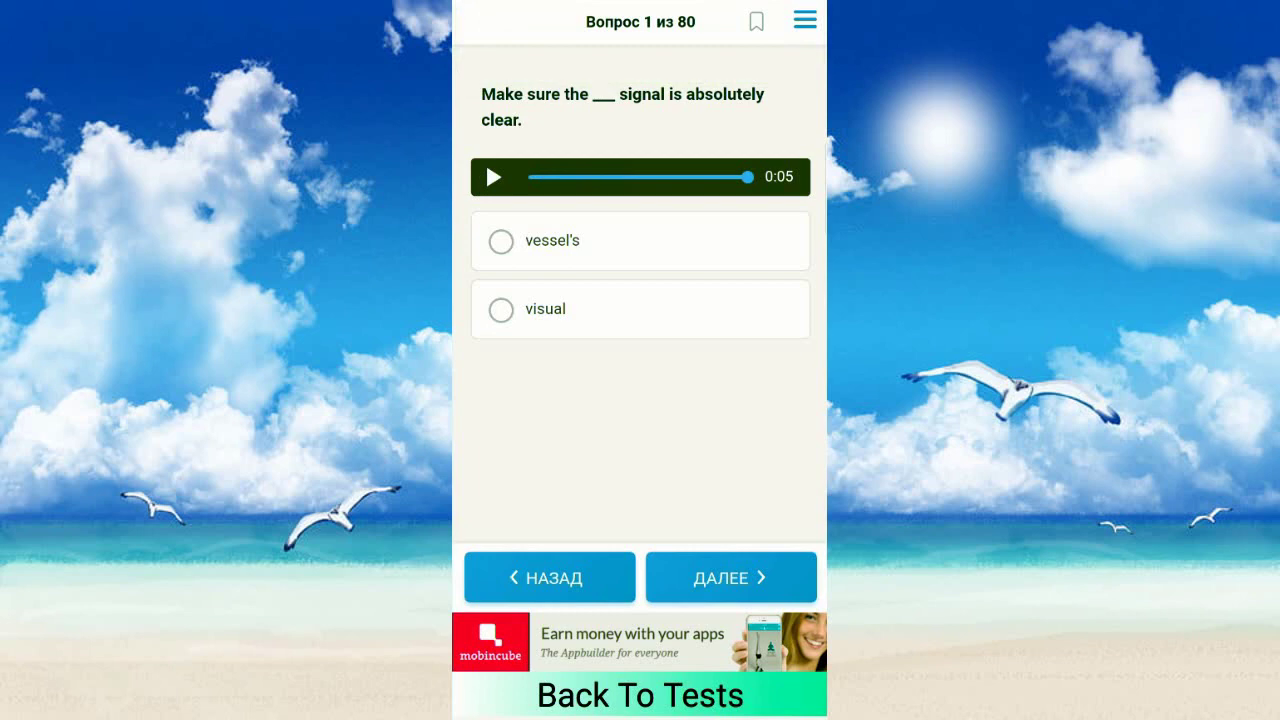
pyautogui.click(501, 241)
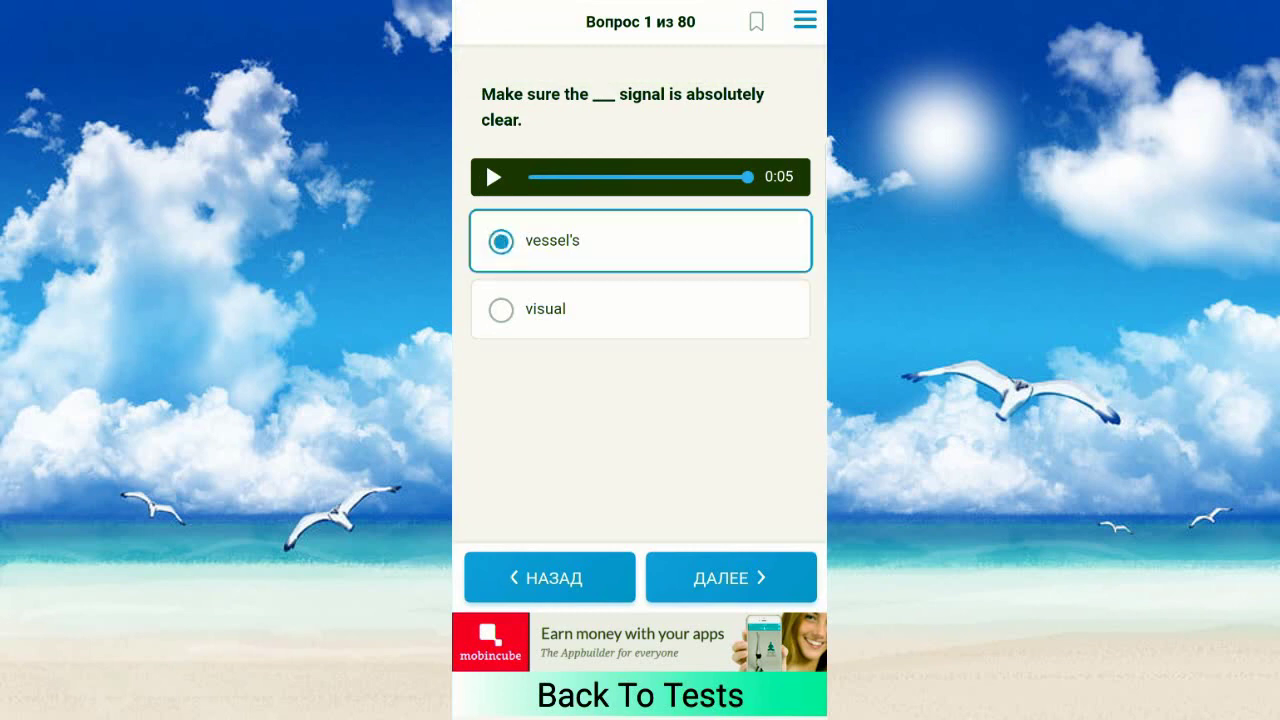
pyautogui.click(731, 578)
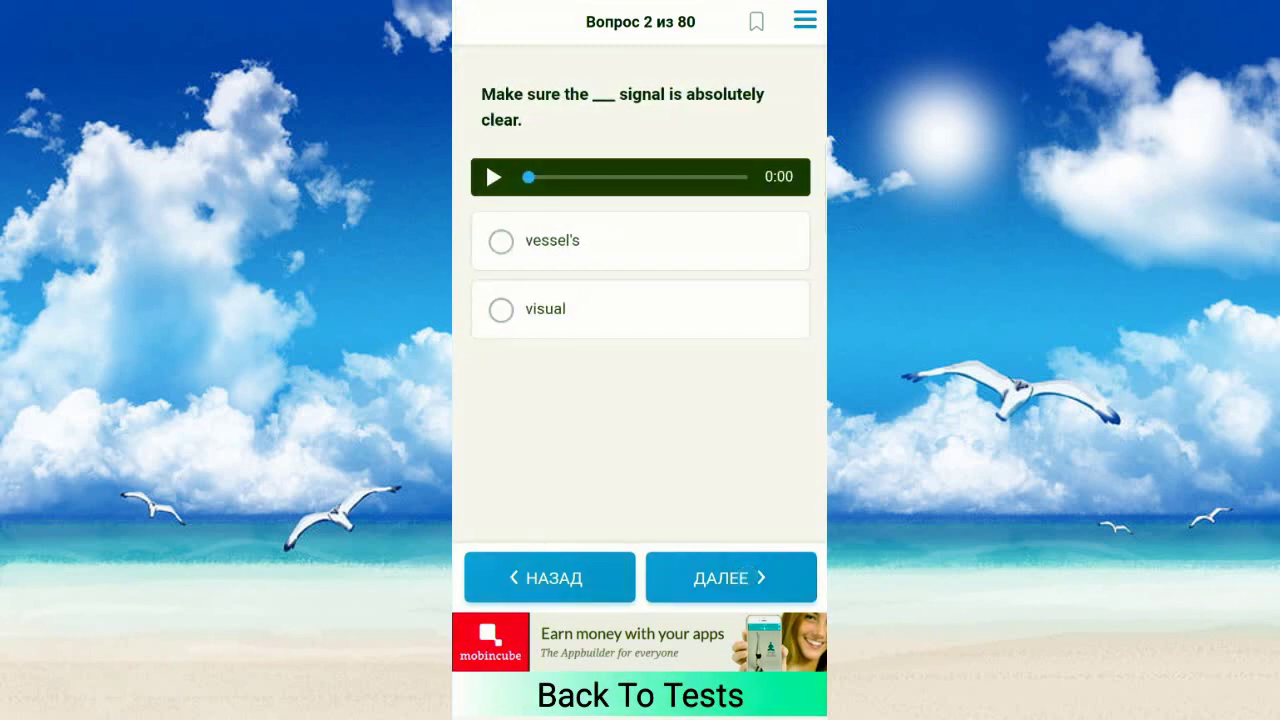
# Play the audio of Listening question 2, answer it with "visual" and continue to question 3
pyautogui.click(493, 177)
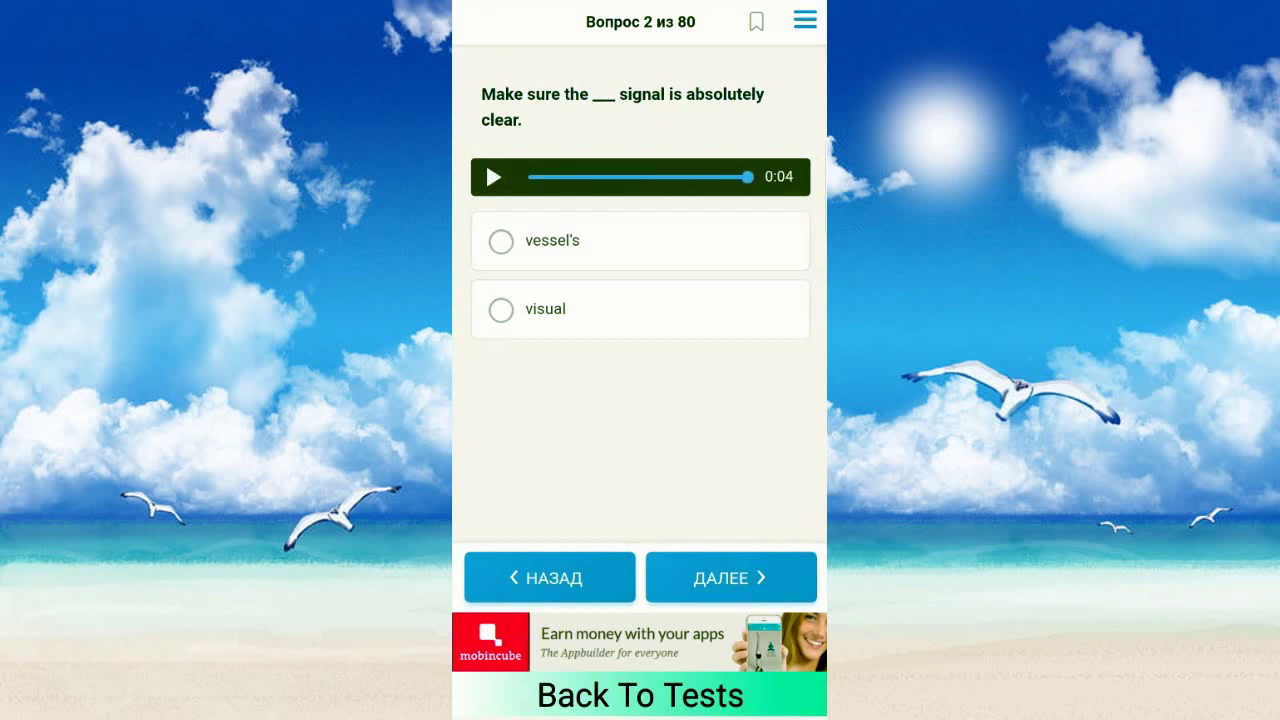
pyautogui.click(545, 309)
pyautogui.click(731, 578)
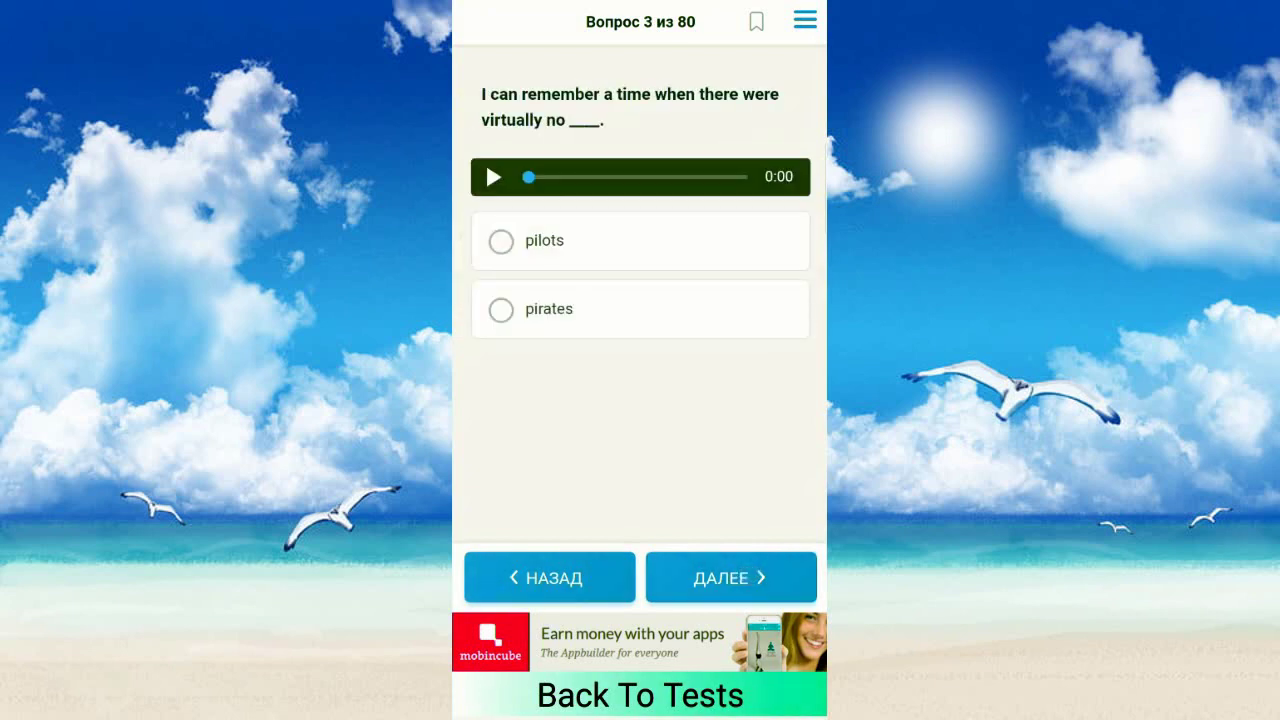
# Skip the Listening questions from number 3 onward without answering and finish the test to reach its result page
pyautogui.click(731, 578)
pyautogui.click(731, 578)
pyautogui.click(749, 572)
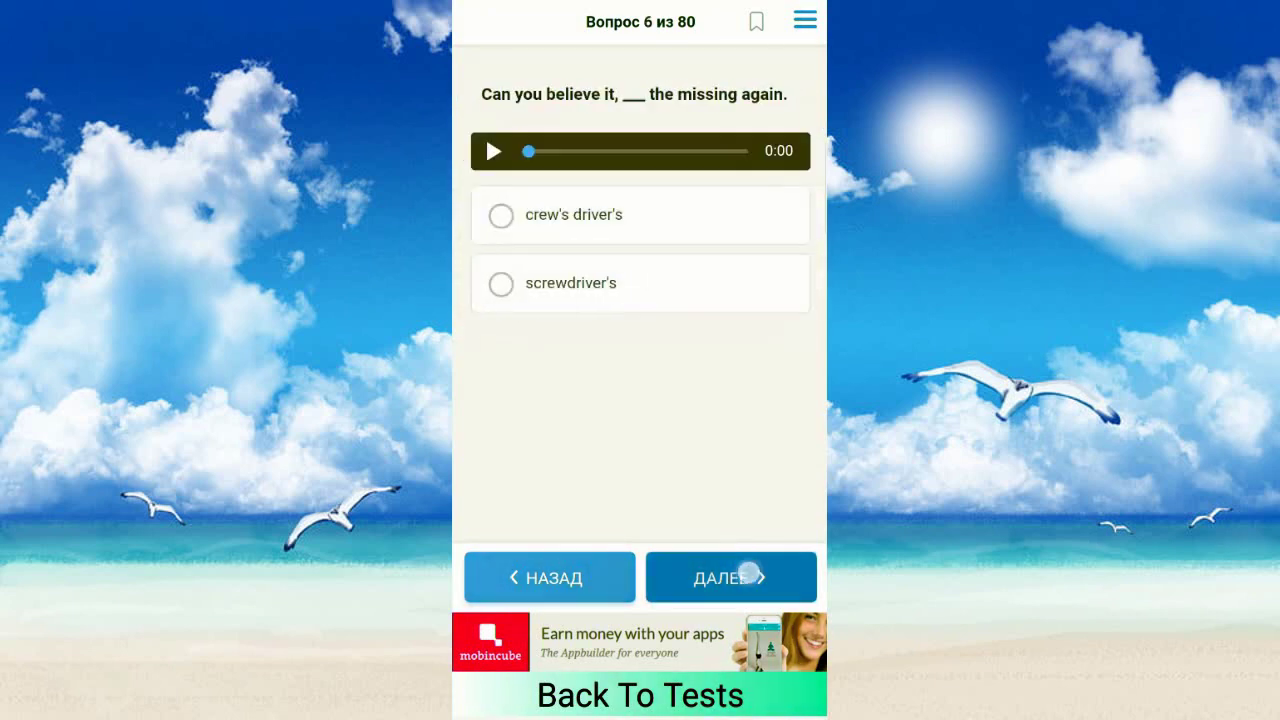
pyautogui.click(749, 572)
pyautogui.click(749, 572)
pyautogui.moveTo(529, 361); pyautogui.dragTo(529, 467)
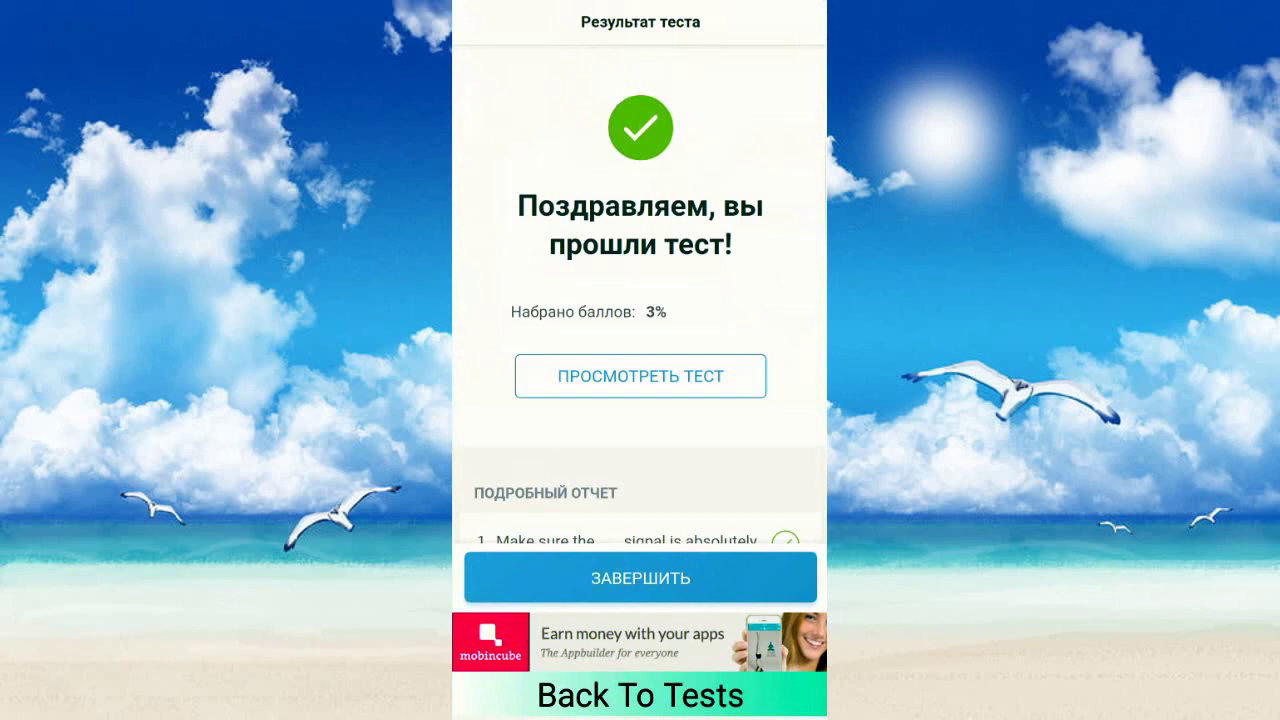
# Review the detailed per-question report of the Listening test down to question 42 and close the result
pyautogui.moveTo(561, 476); pyautogui.dragTo(554, 334)
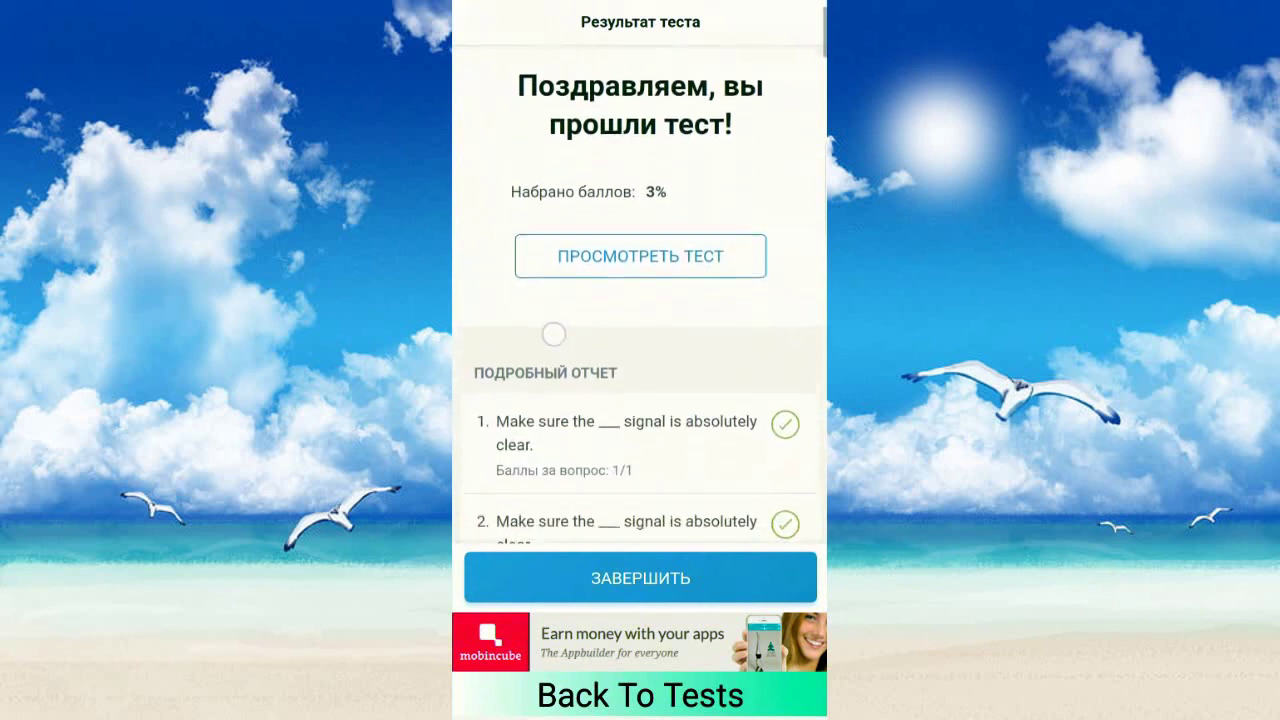
pyautogui.moveTo(533, 409)
pyautogui.mouseDown()
pyautogui.moveTo(523, 329)
pyautogui.moveTo(527, 405)
pyautogui.moveTo(530, 300)
pyautogui.moveTo(545, 300)
pyautogui.mouseUp()
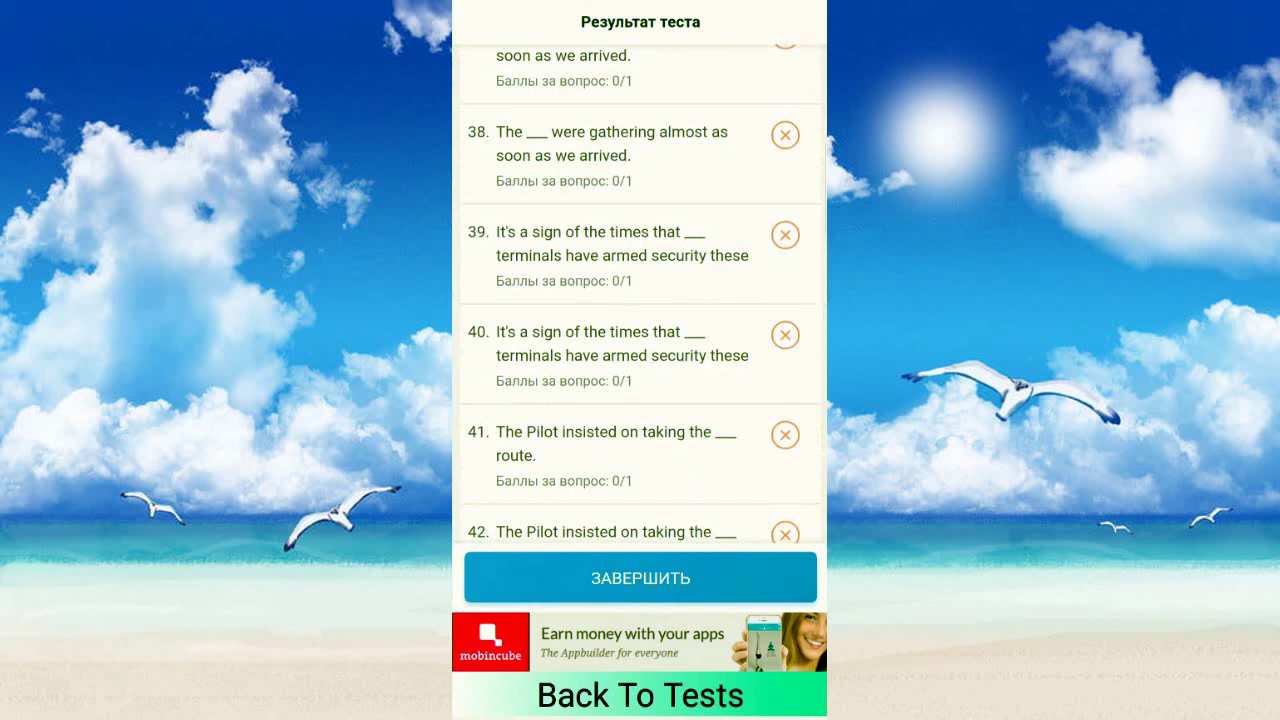
pyautogui.click(640, 578)
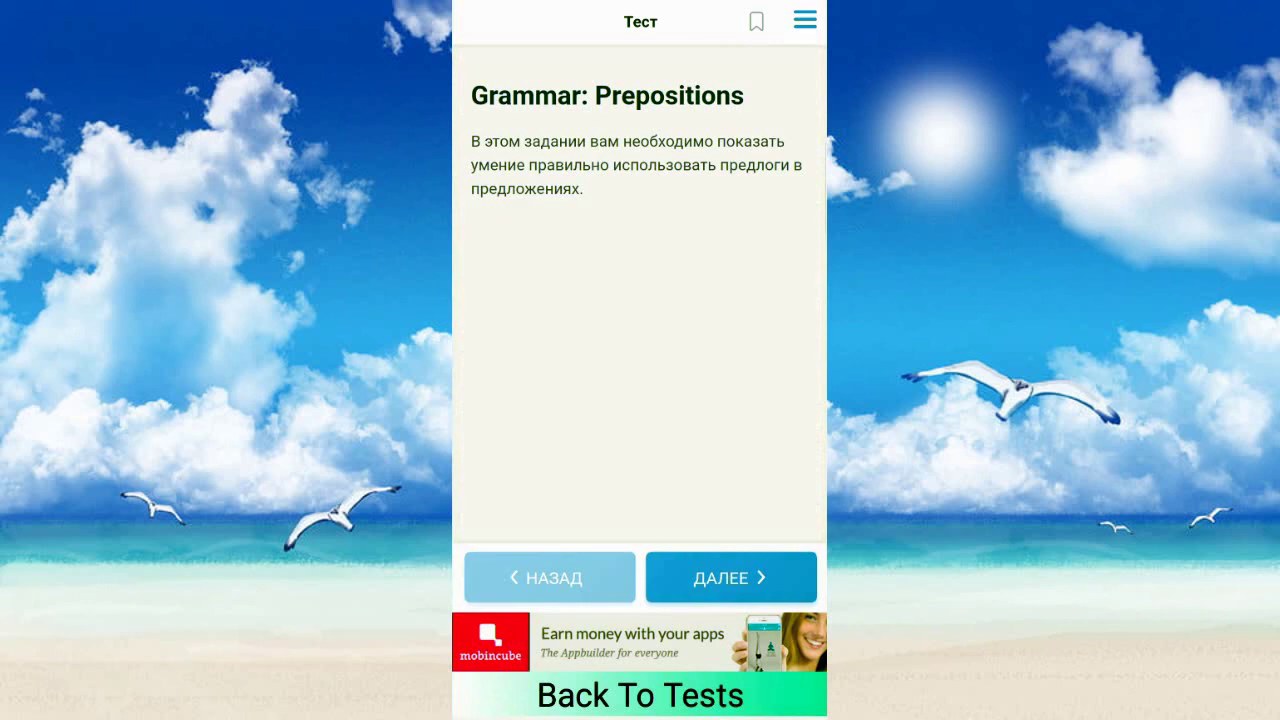
# In the Grammar: Prepositions test, answer question 1 with "for" and question 2 with "at", and return to the main menu
pyautogui.click(731, 578)
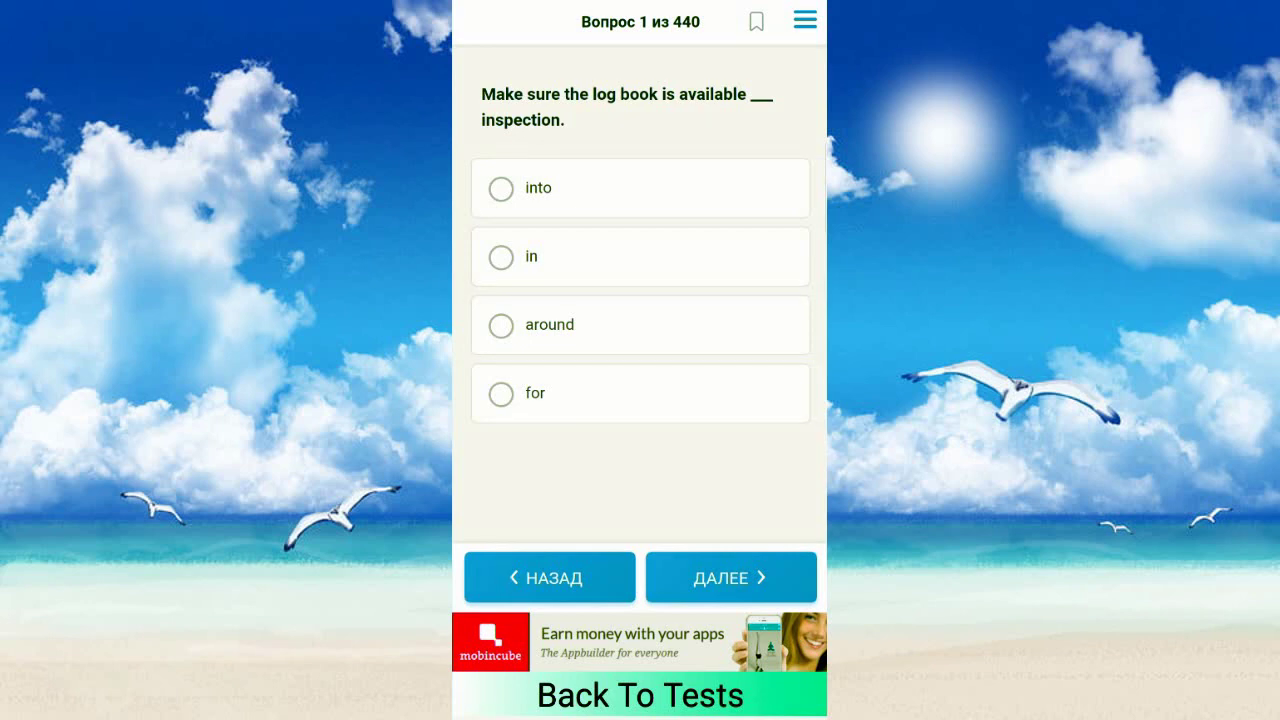
pyautogui.click(535, 393)
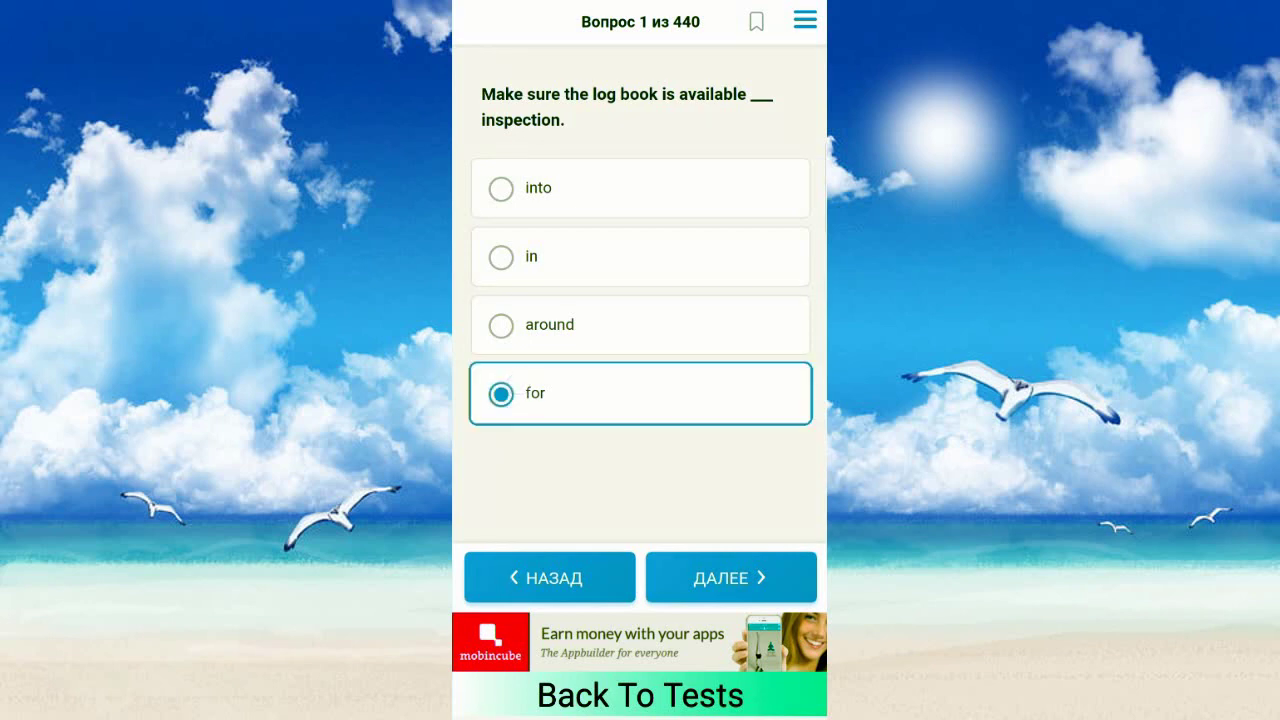
pyautogui.click(730, 578)
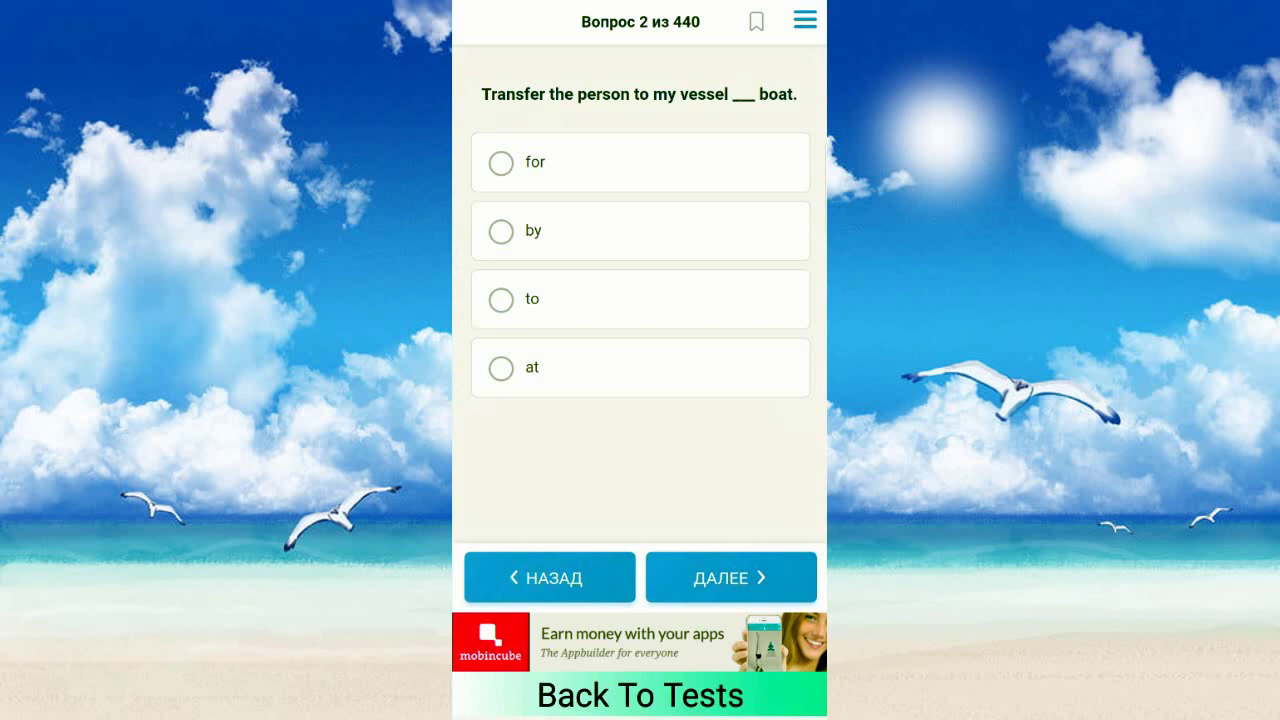
pyautogui.click(532, 367)
pyautogui.click(676, 695)
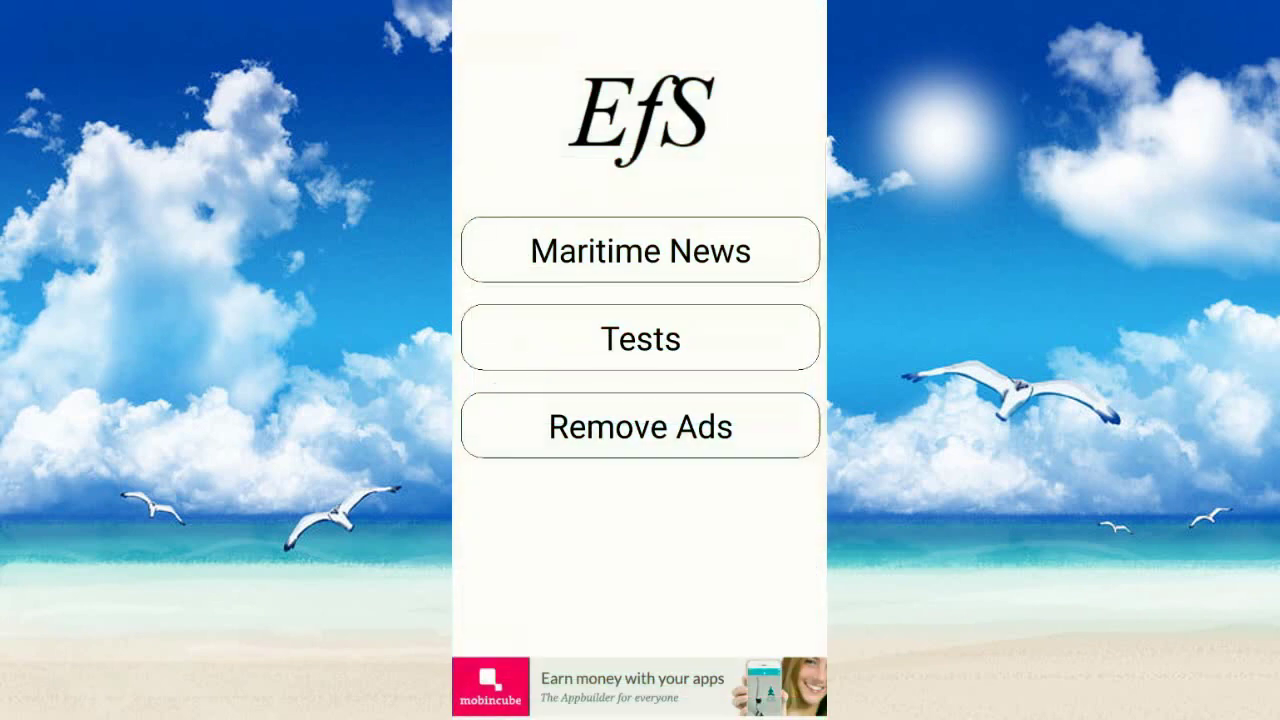